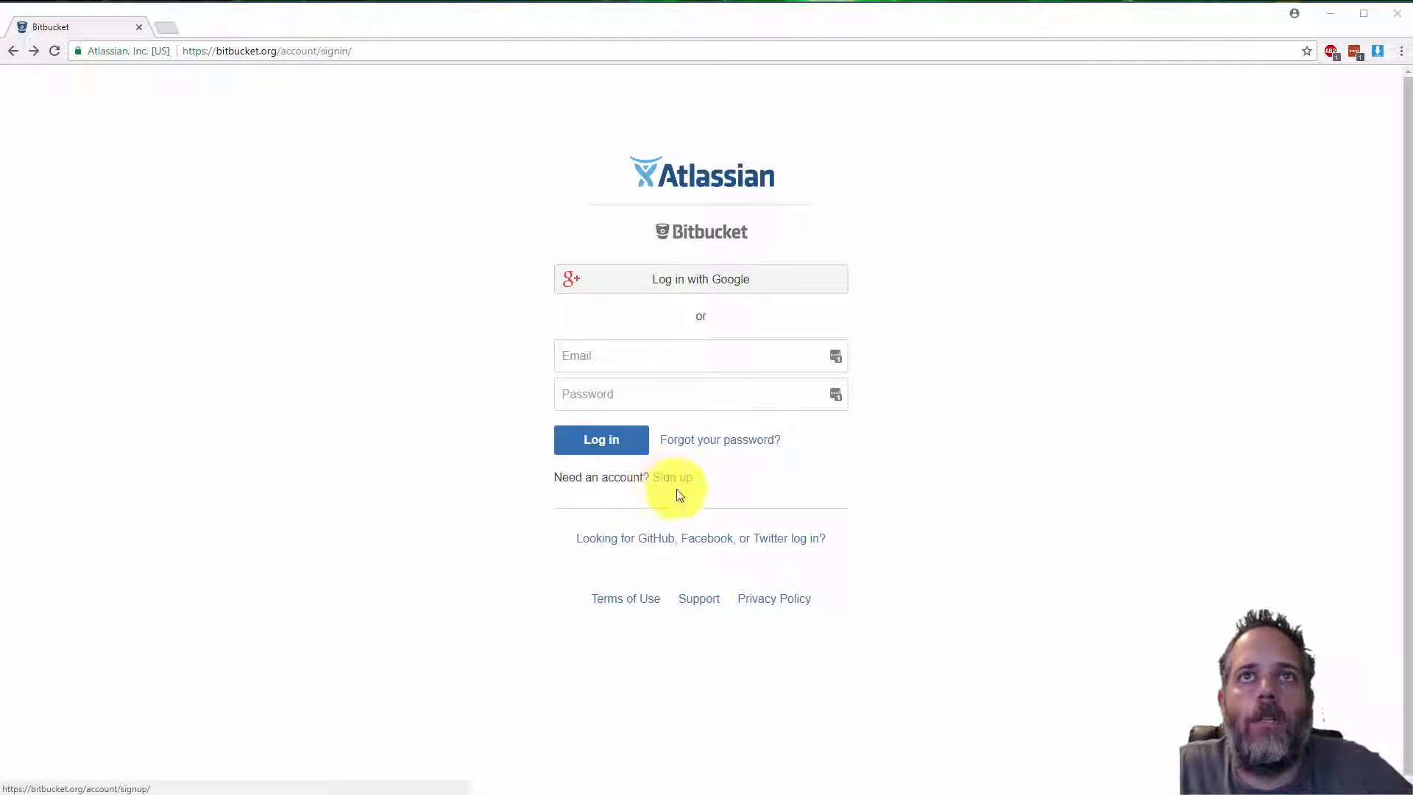
# Open the Bitbucket sign-up page and enter your email address
pyautogui.click(666, 482)
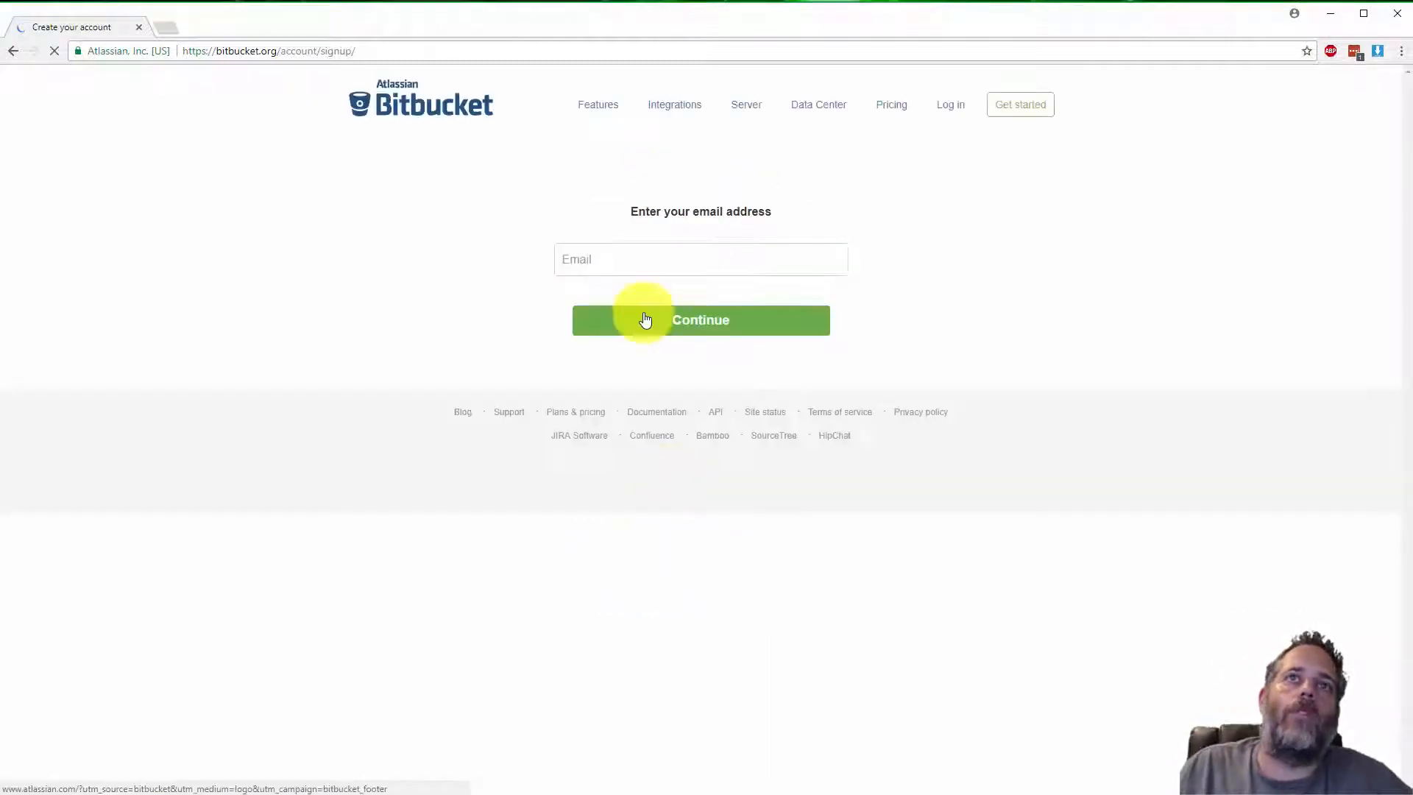
pyautogui.click(634, 261)
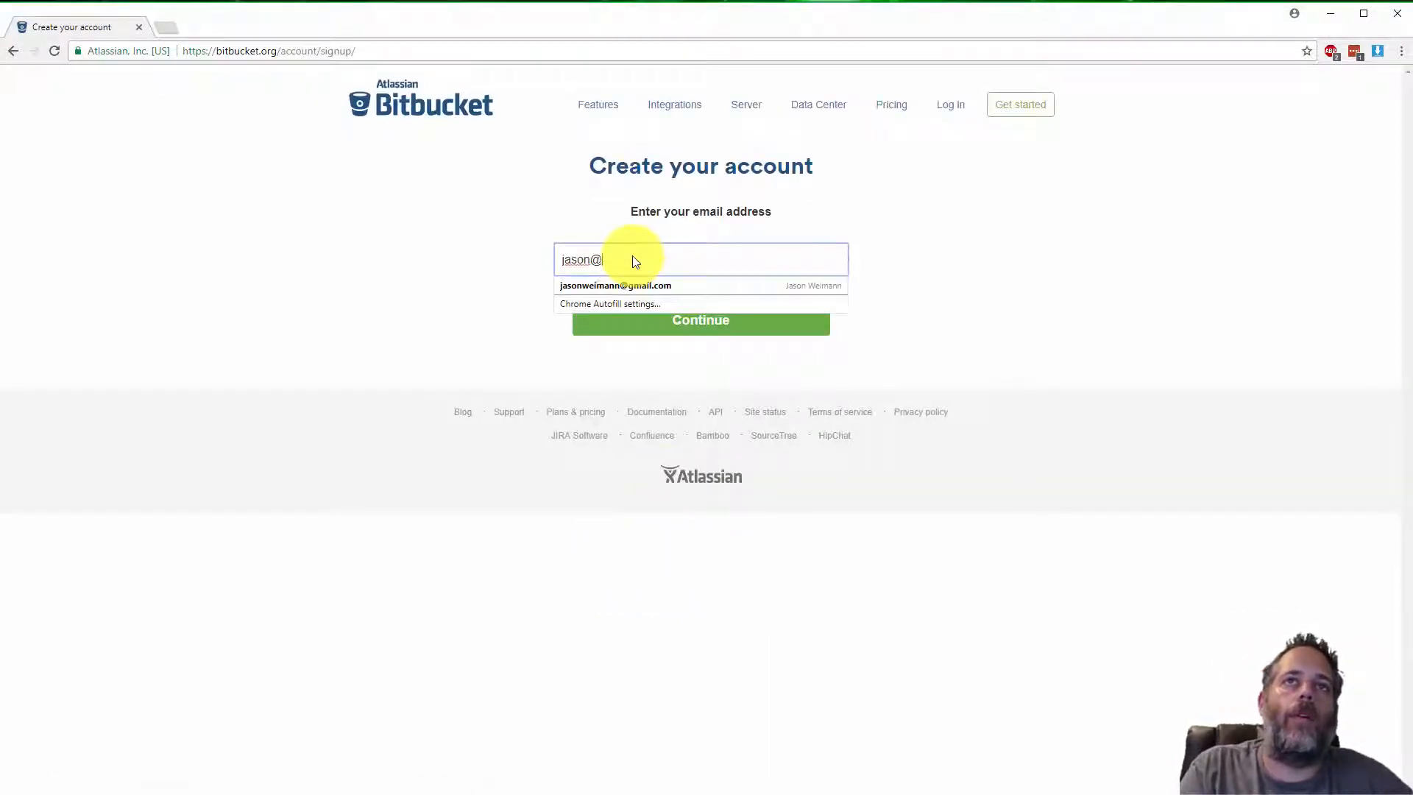
pyautogui.press('Return')
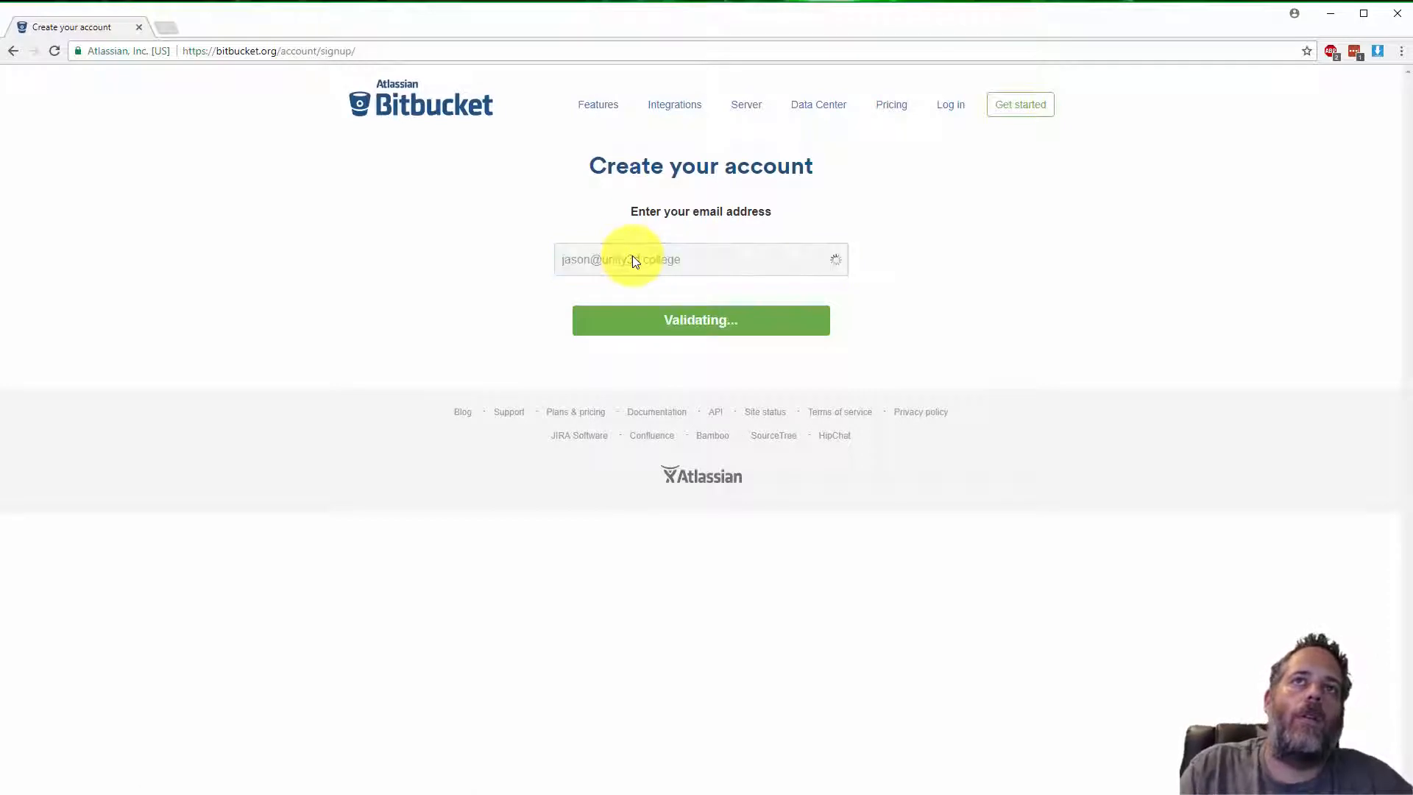
# Fill in the full name using the browser's autofill suggestion
pyautogui.click(639, 307)
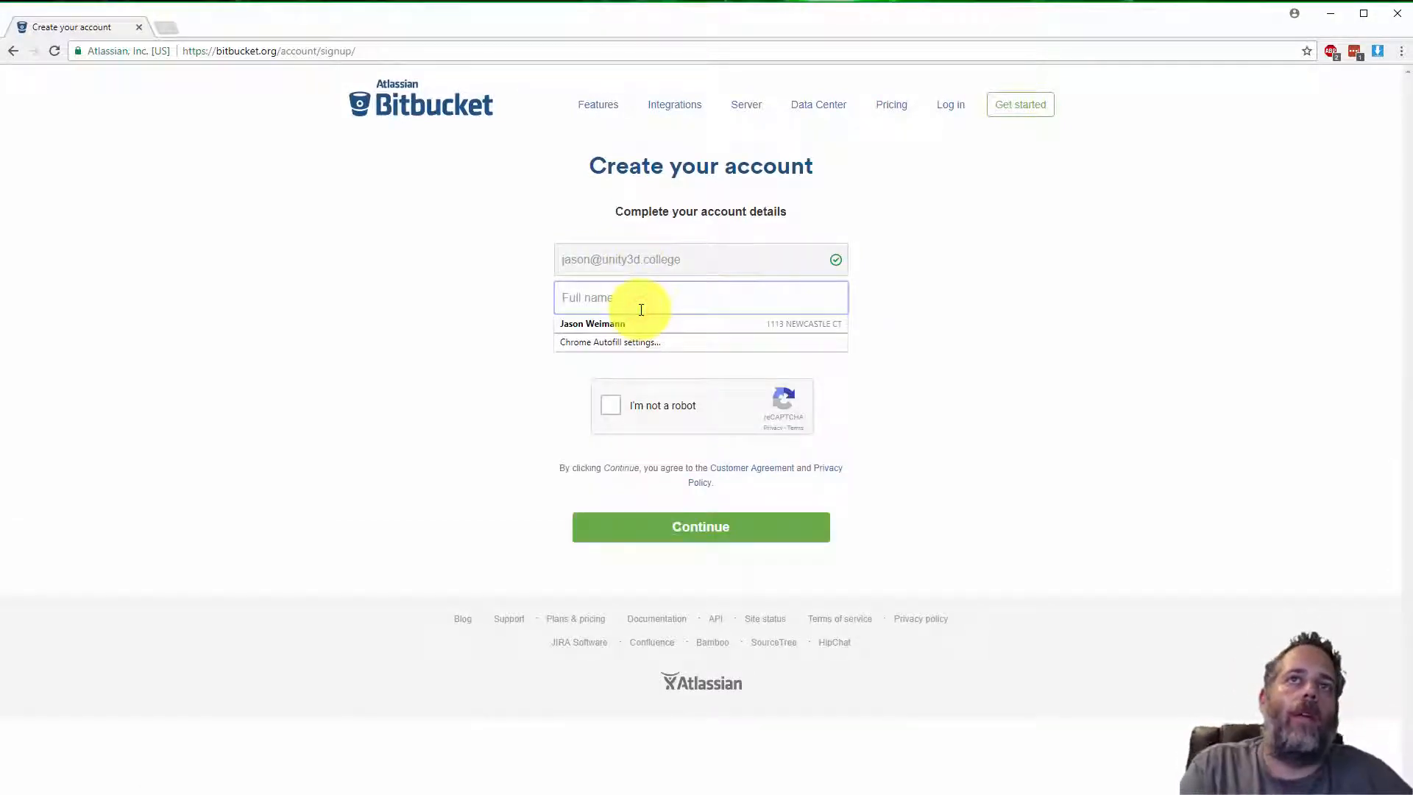
pyautogui.click(641, 324)
pyautogui.click(640, 330)
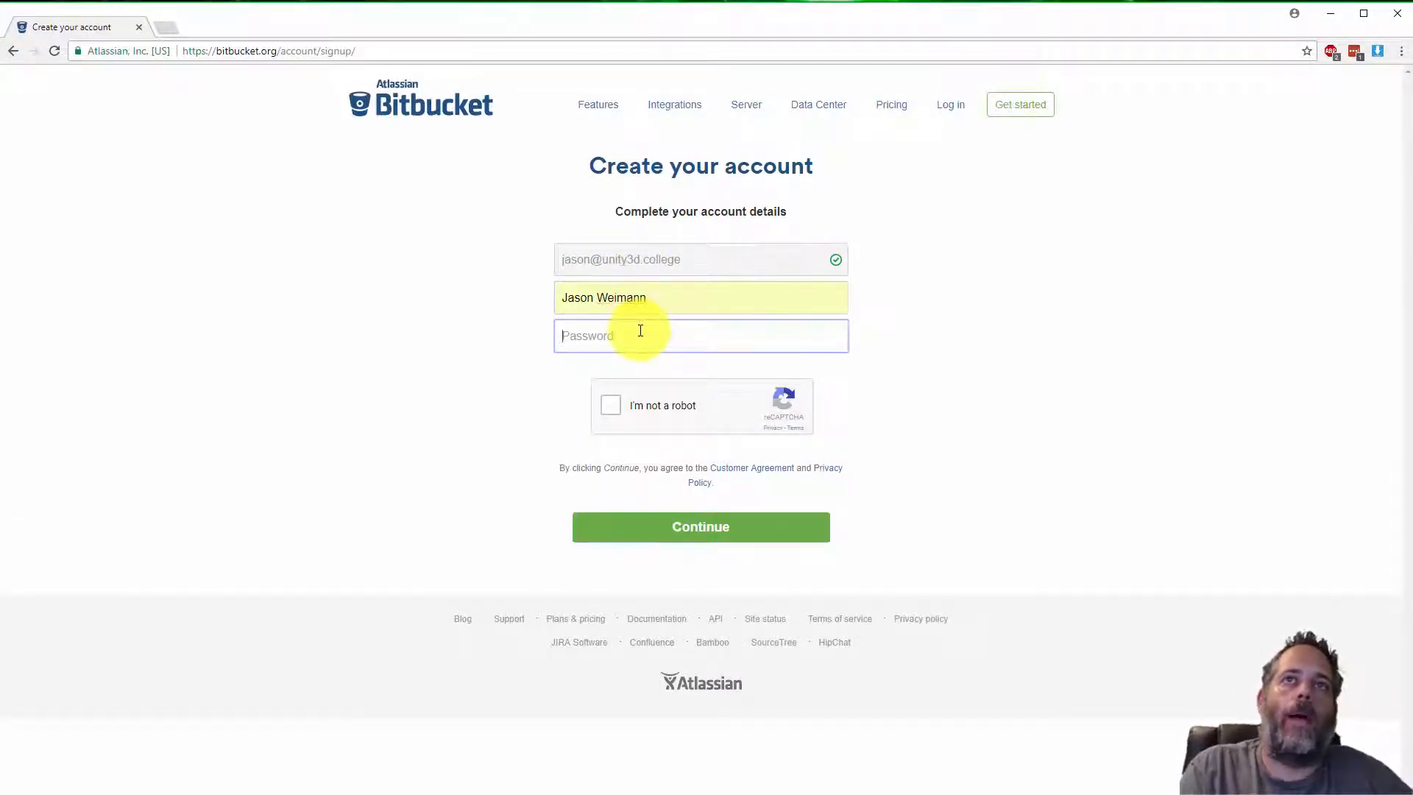
# Enter the account password, tick the reCAPTCHA box and continue
pyautogui.write('***********')
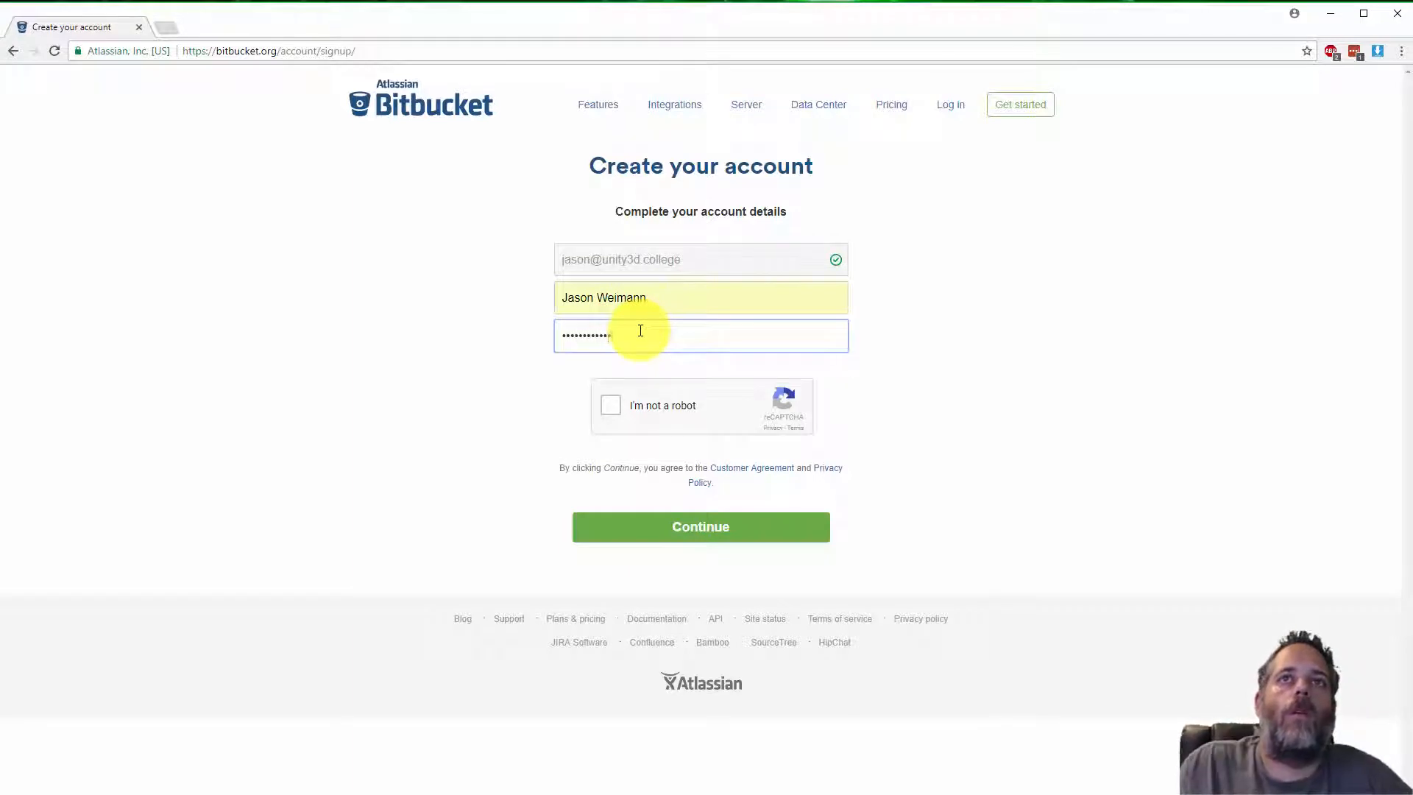
pyautogui.write('***')
pyautogui.click(650, 401)
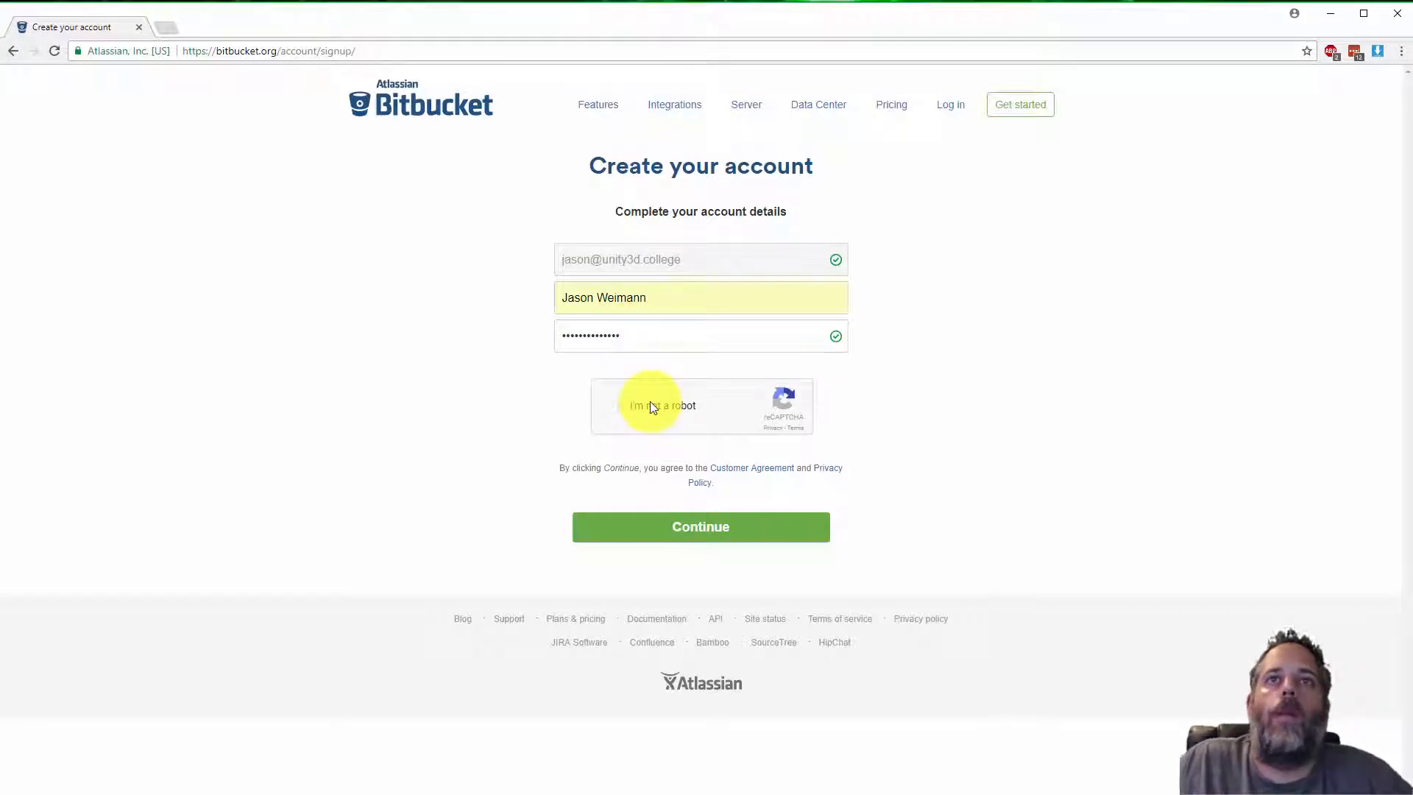
pyautogui.click(676, 528)
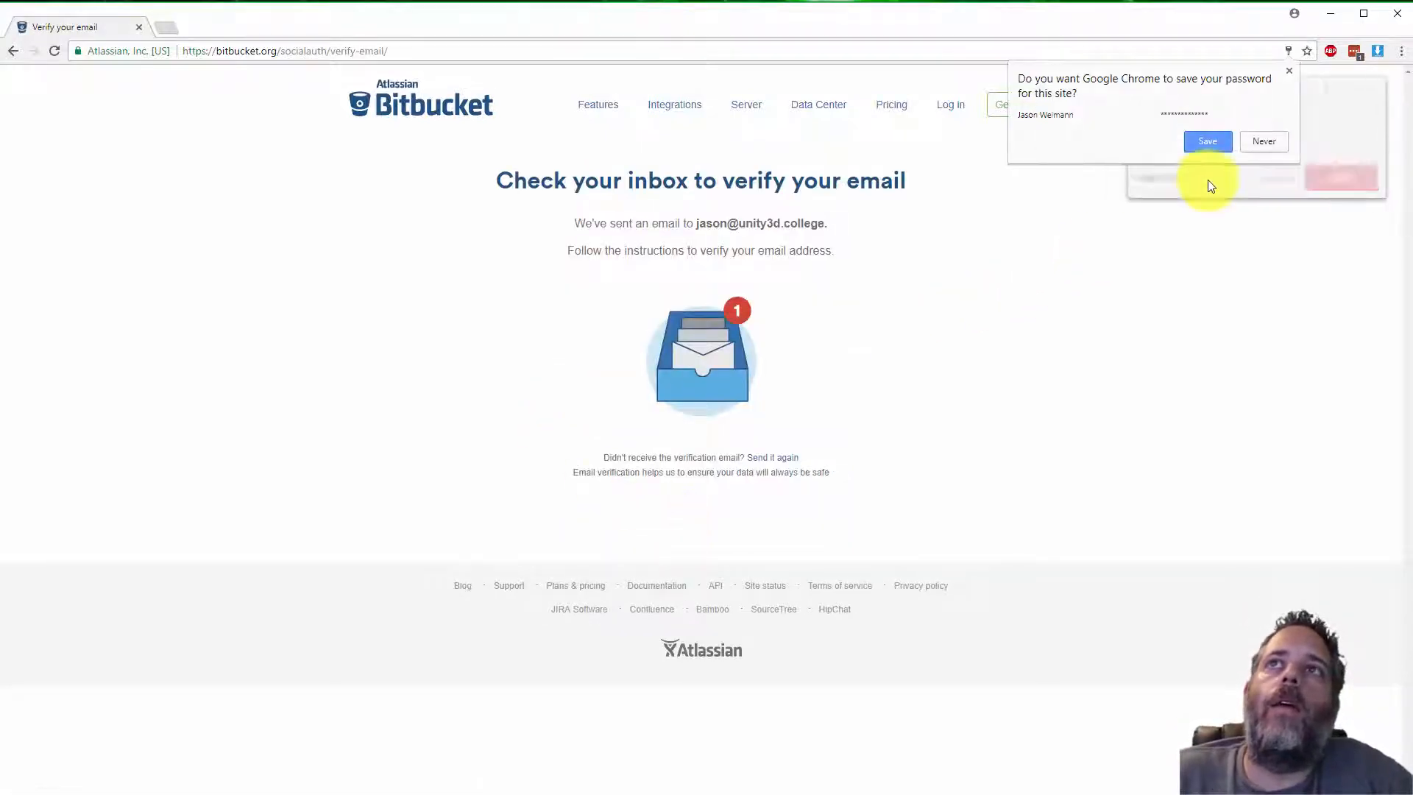
# Save the password in the browser's prompt
pyautogui.click(1208, 141)
pyautogui.click(1325, 177)
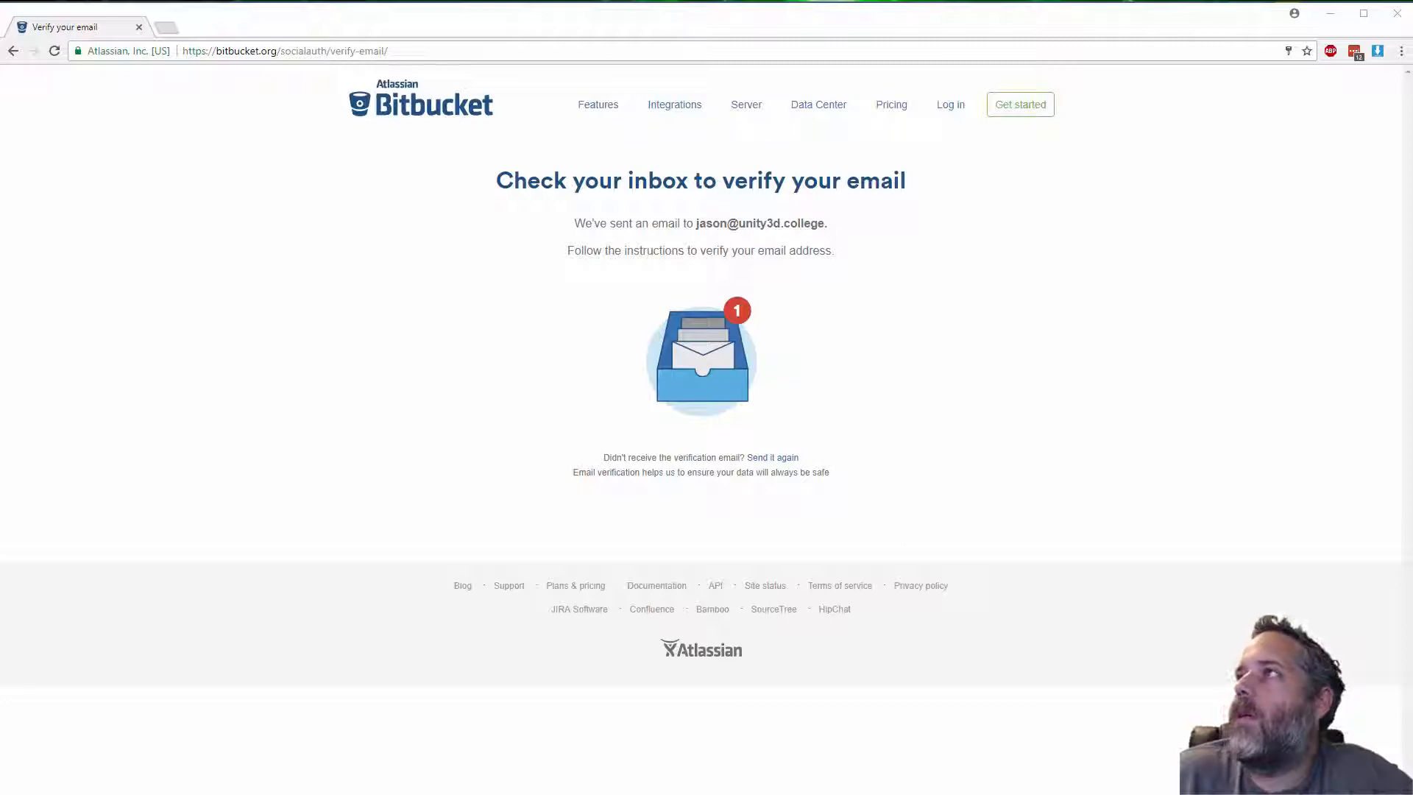
# Open the verification email in Gmail and verify the email address
pyautogui.moveTo(656, 110); pyautogui.dragTo(363, 28)
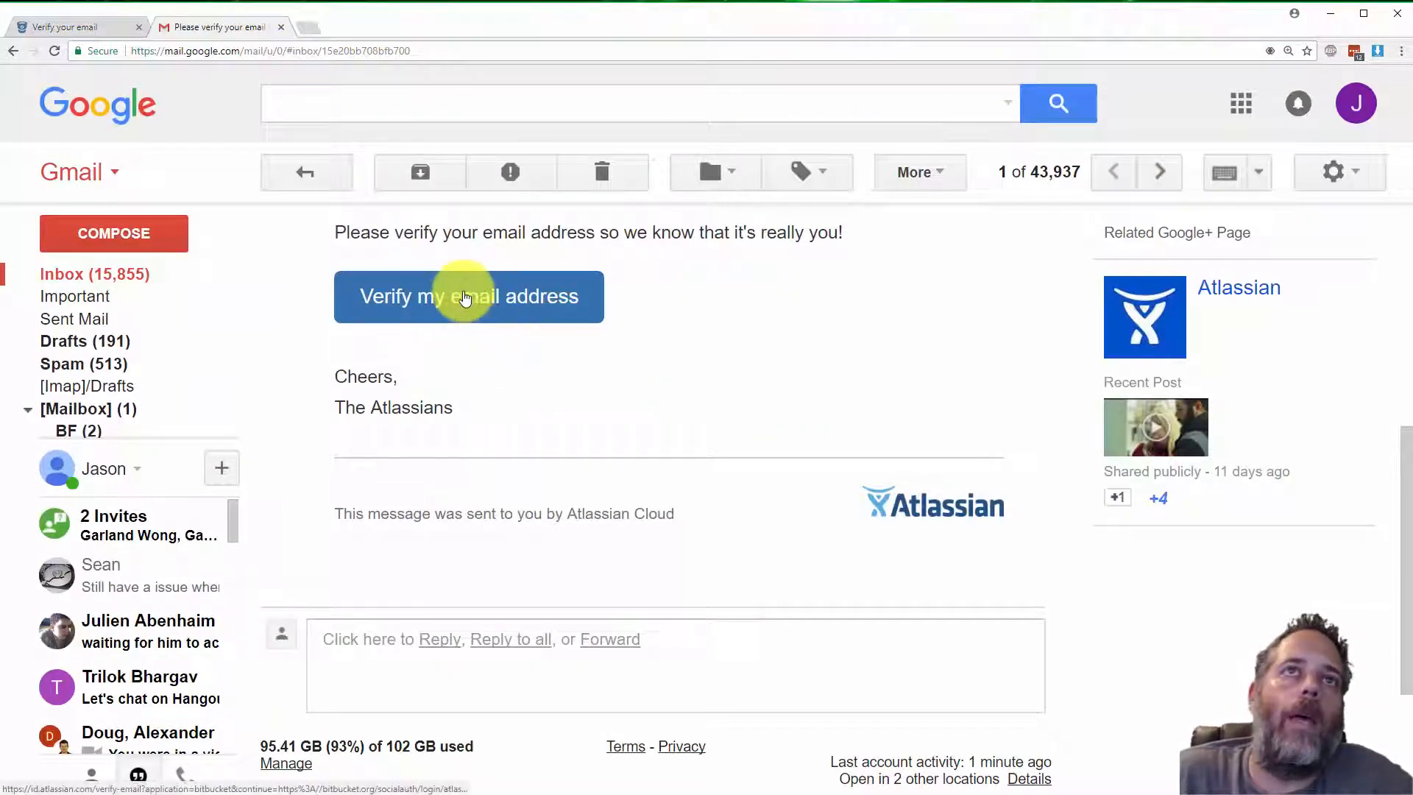
pyautogui.click(464, 298)
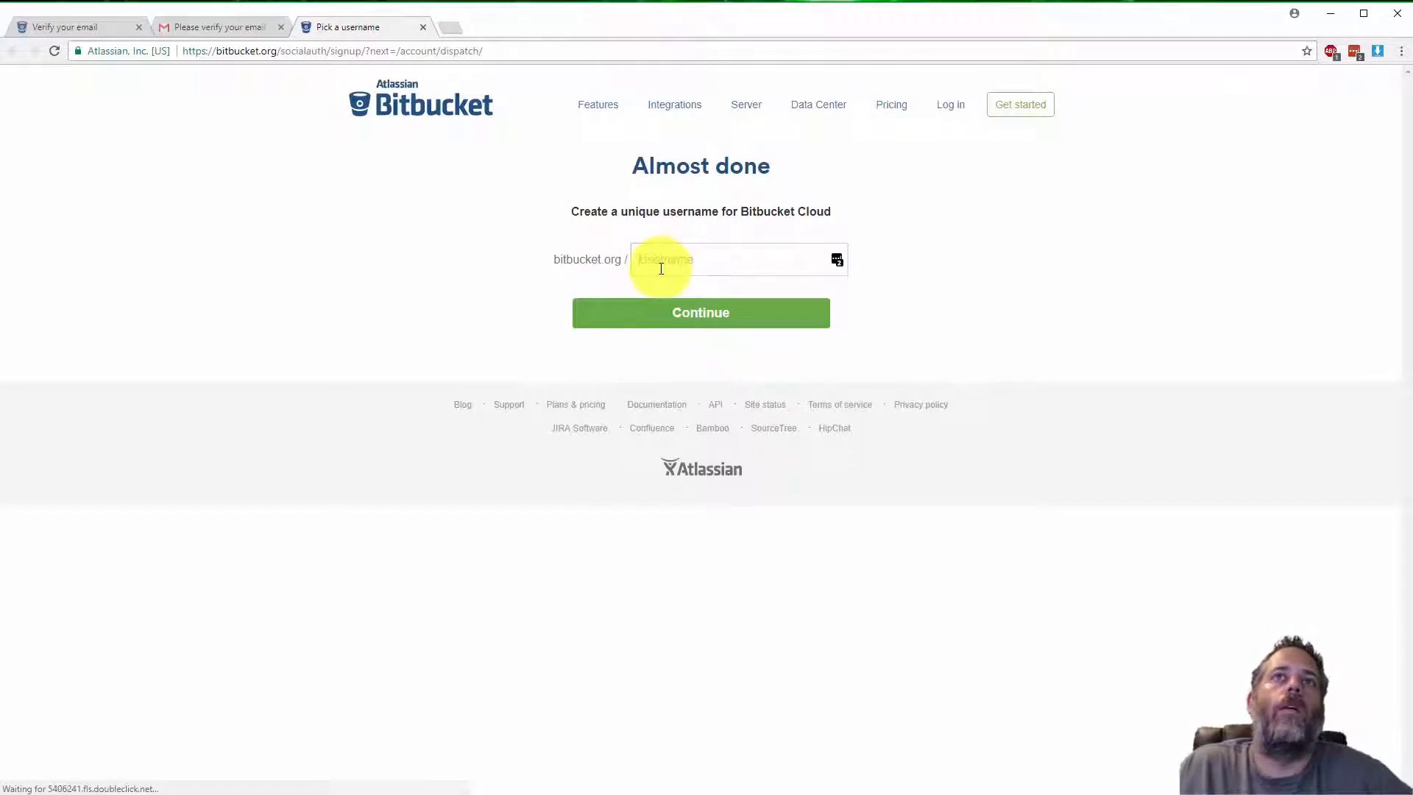
# Set the Bitbucket username to unity3dcollege and continue
pyautogui.click(661, 269)
pyautogui.write('unity')
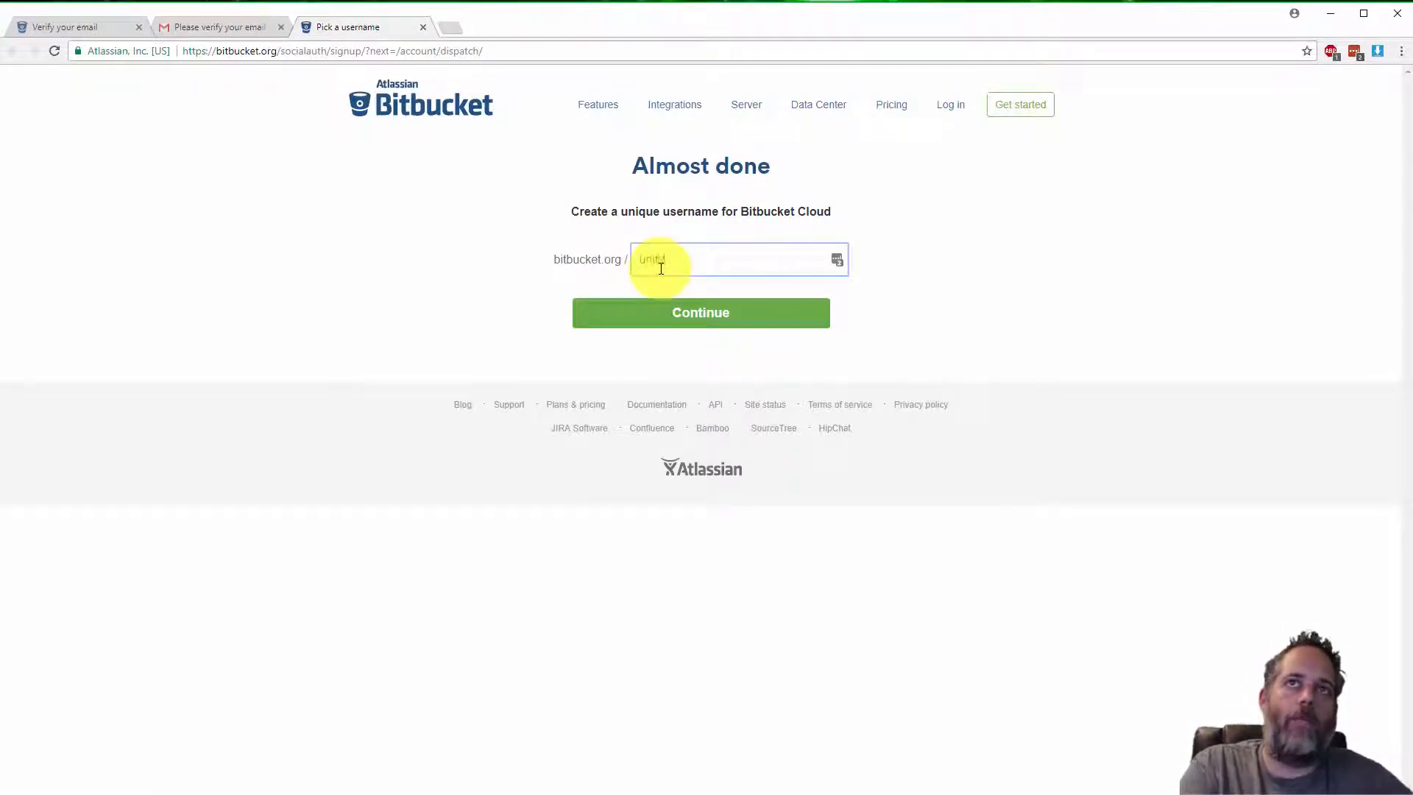
pyautogui.write('3dcollege')
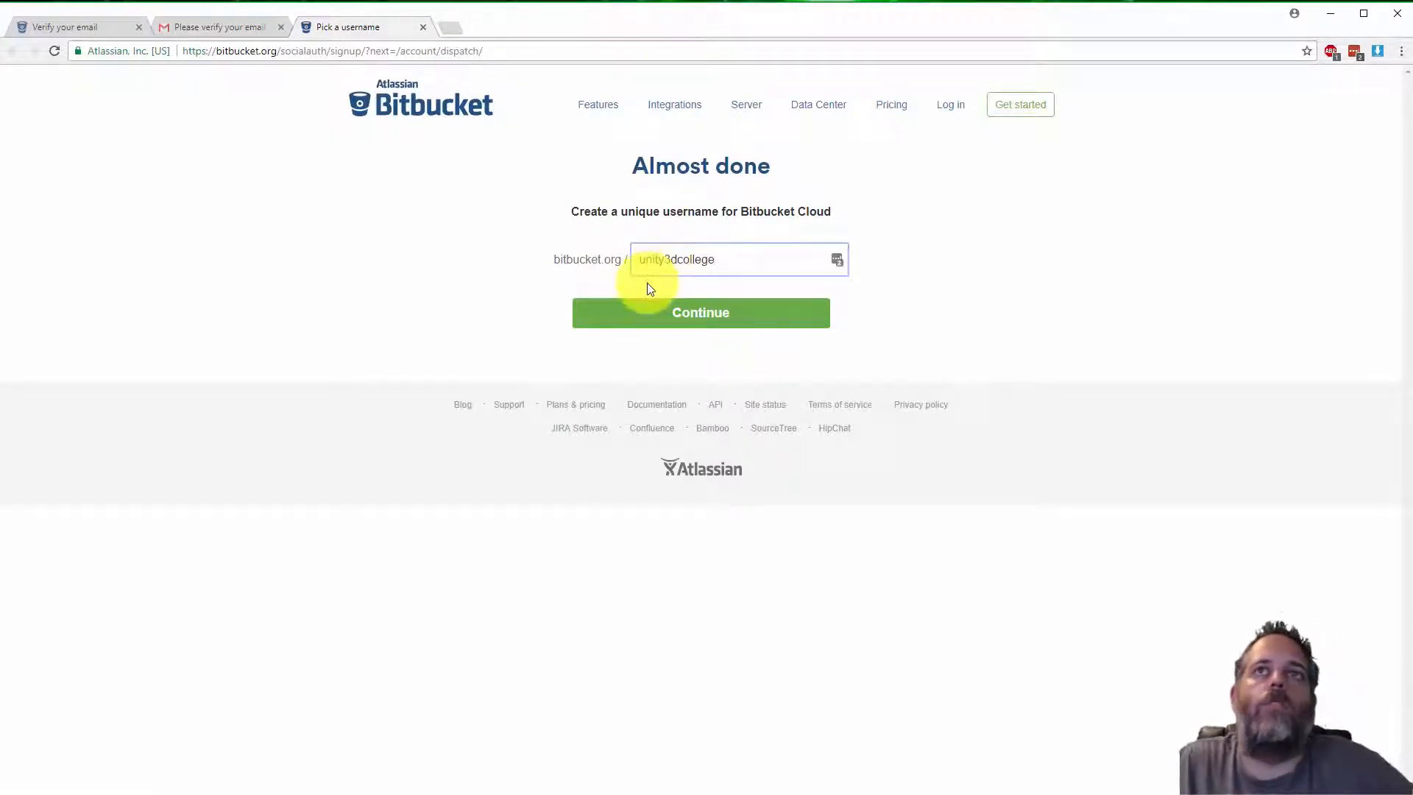
pyautogui.click(650, 311)
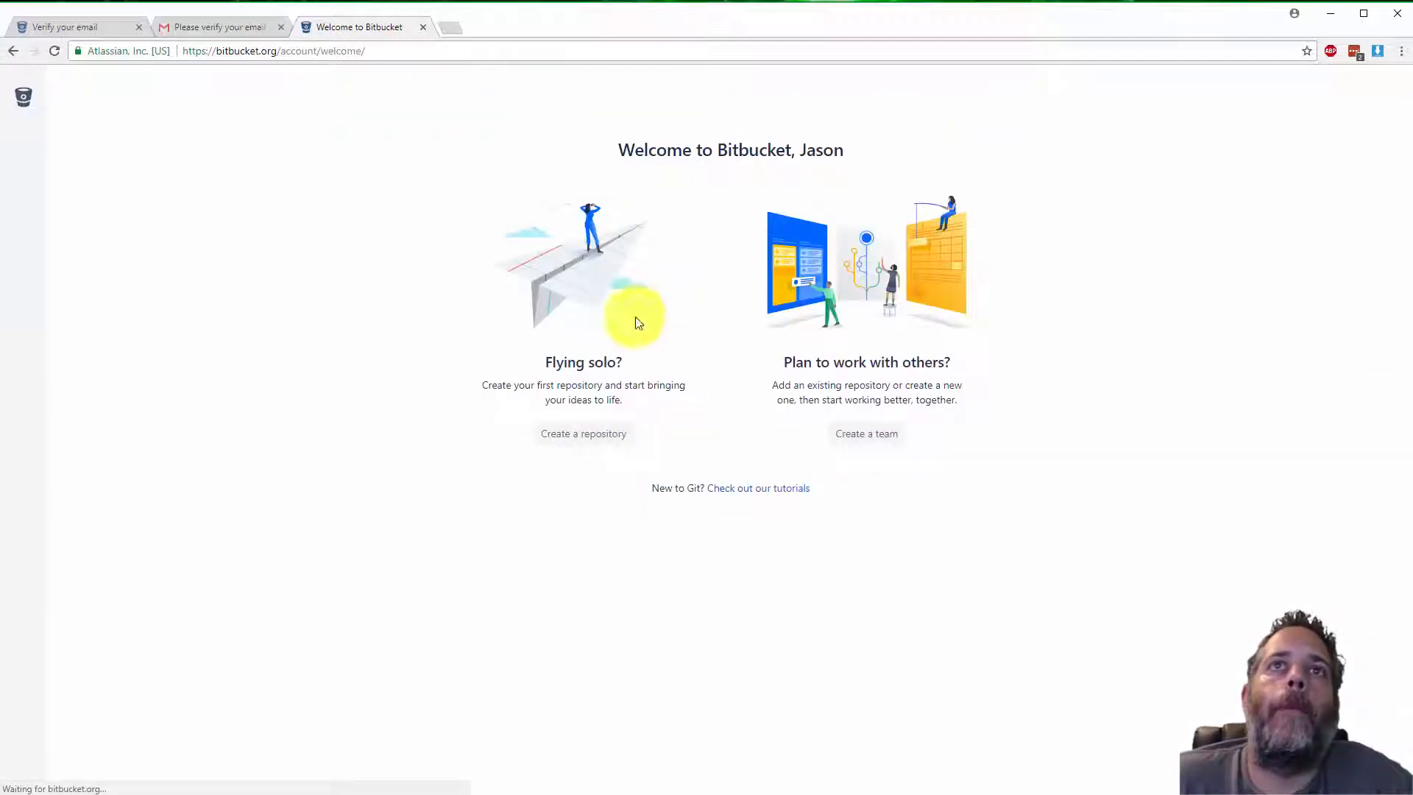
# Create a private Git repository named Platformer
pyautogui.click(583, 435)
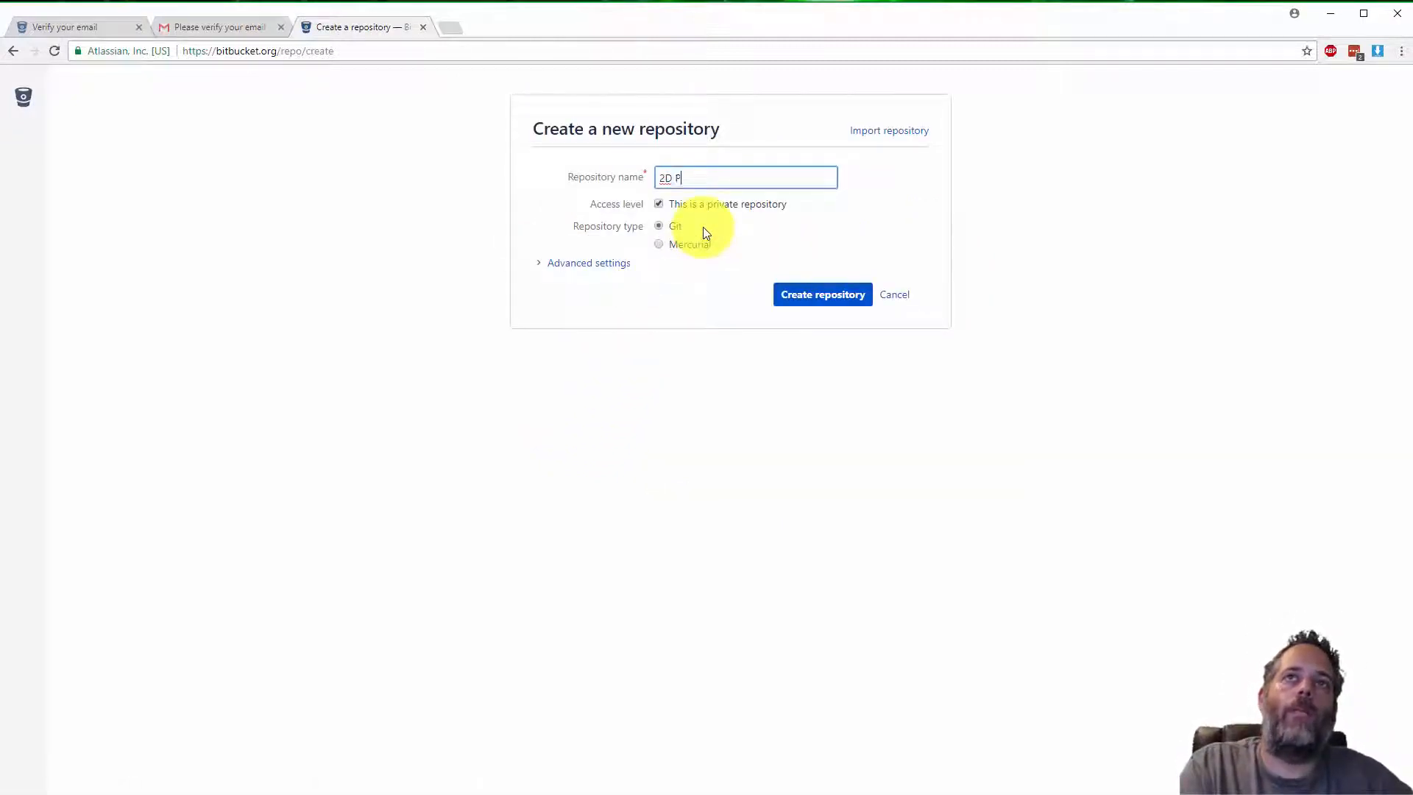
pyautogui.write('2DPlat')
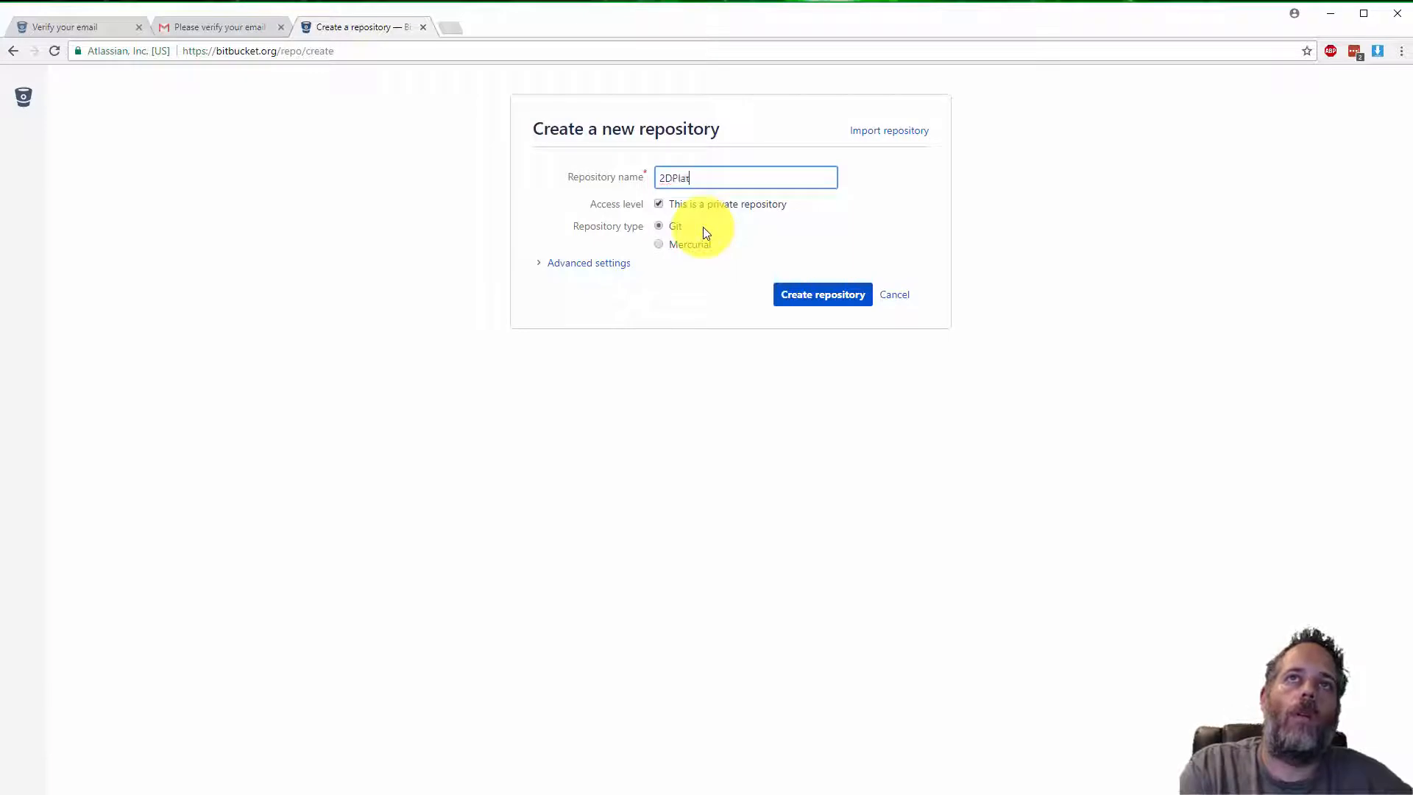
pyautogui.write('former')
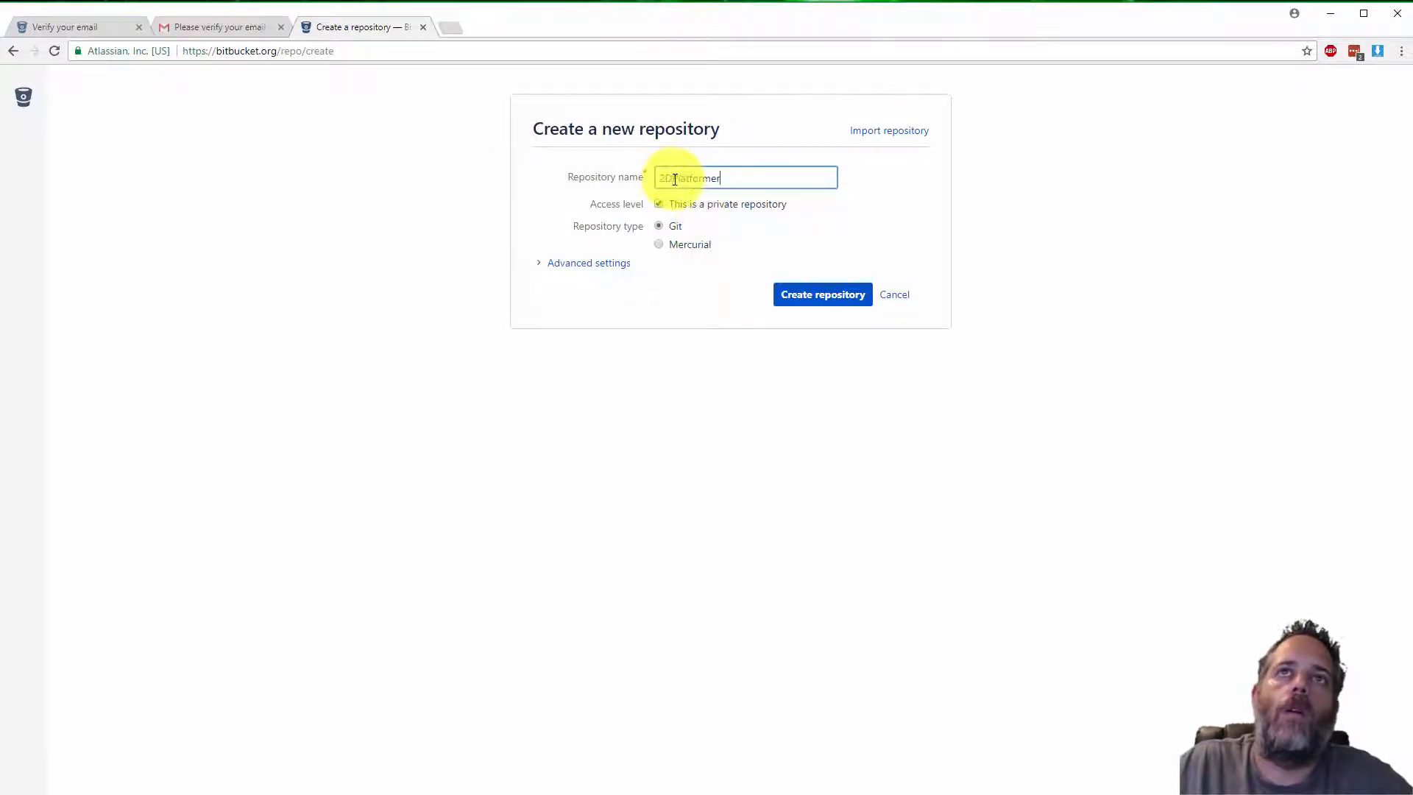
pyautogui.moveTo(672, 179); pyautogui.dragTo(599, 187)
pyautogui.press('BackSpace')
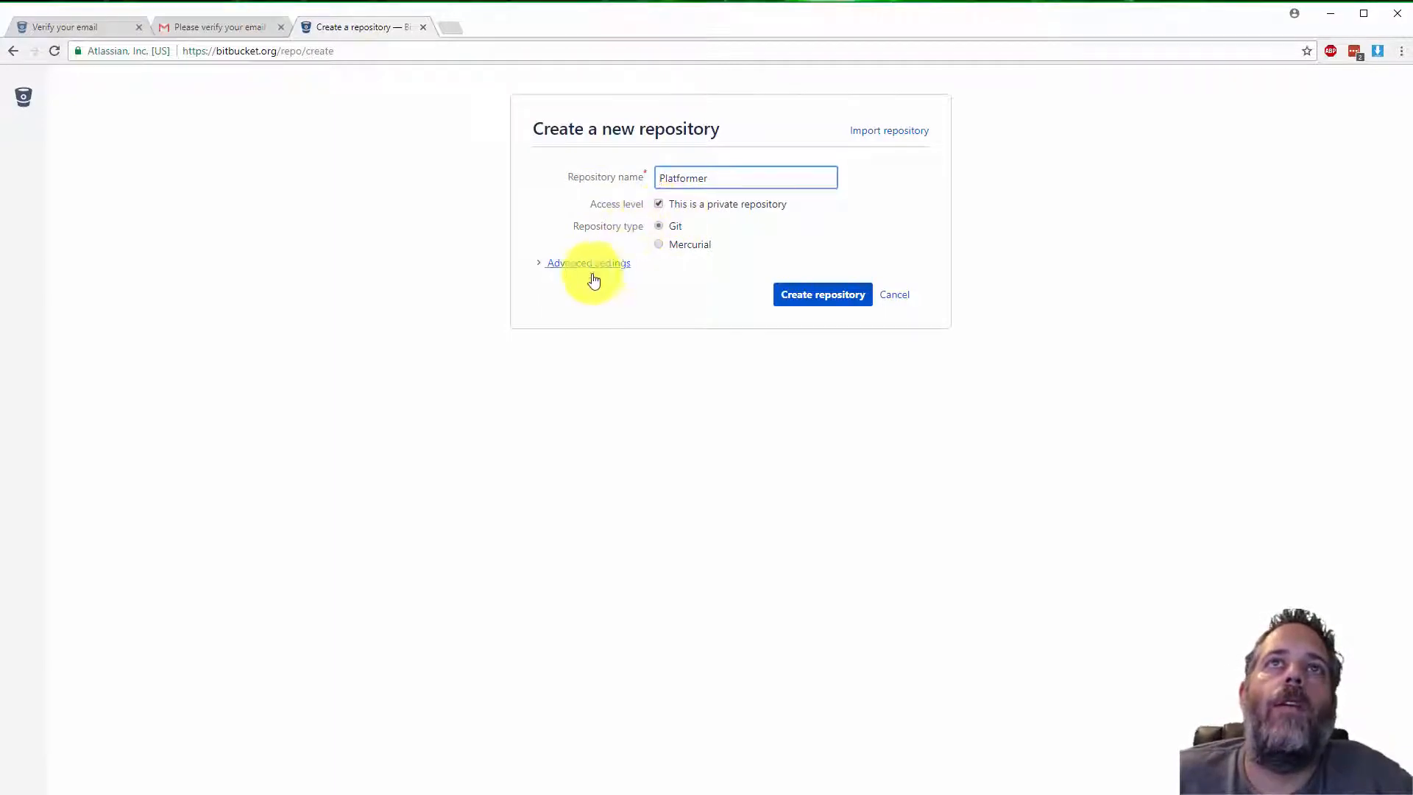
pyautogui.click(542, 265)
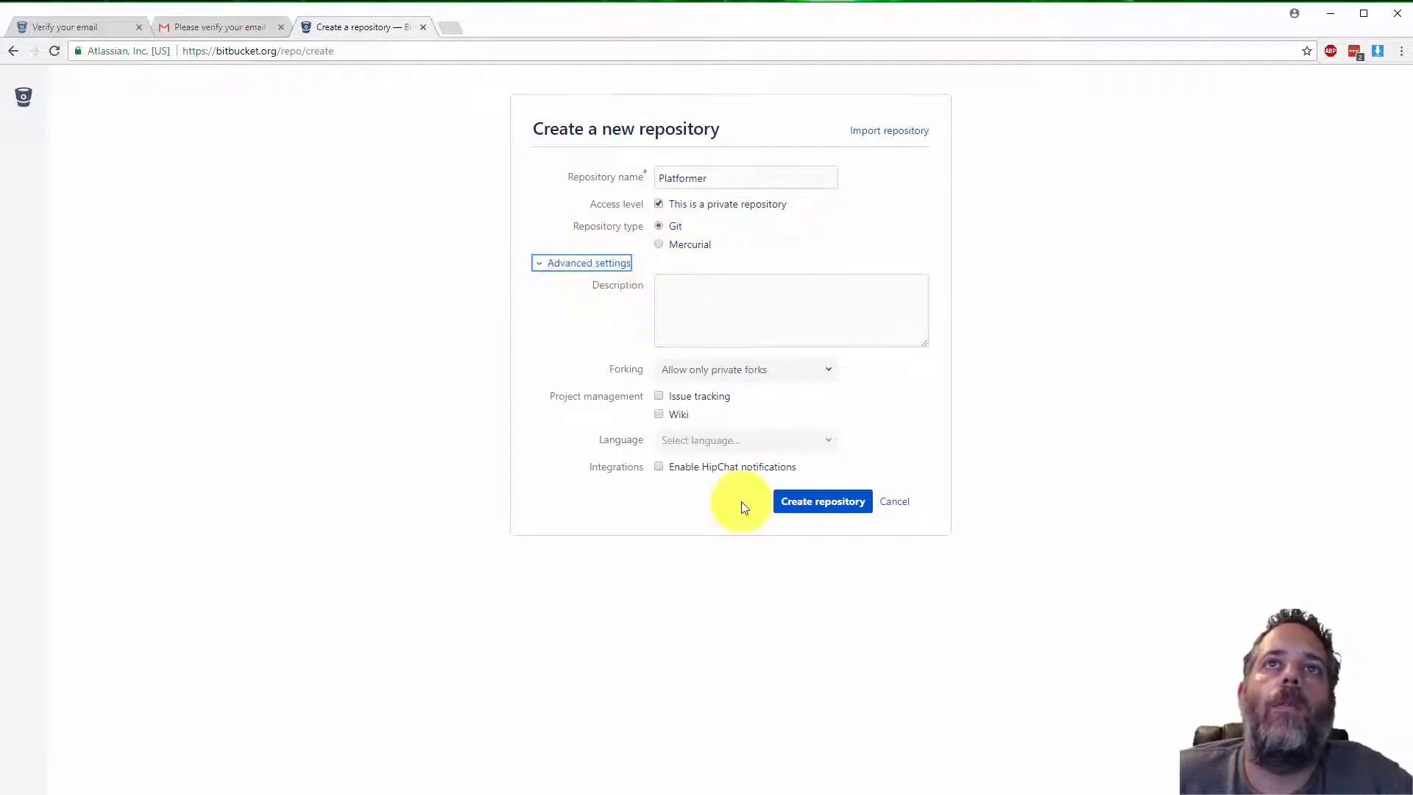
pyautogui.click(807, 507)
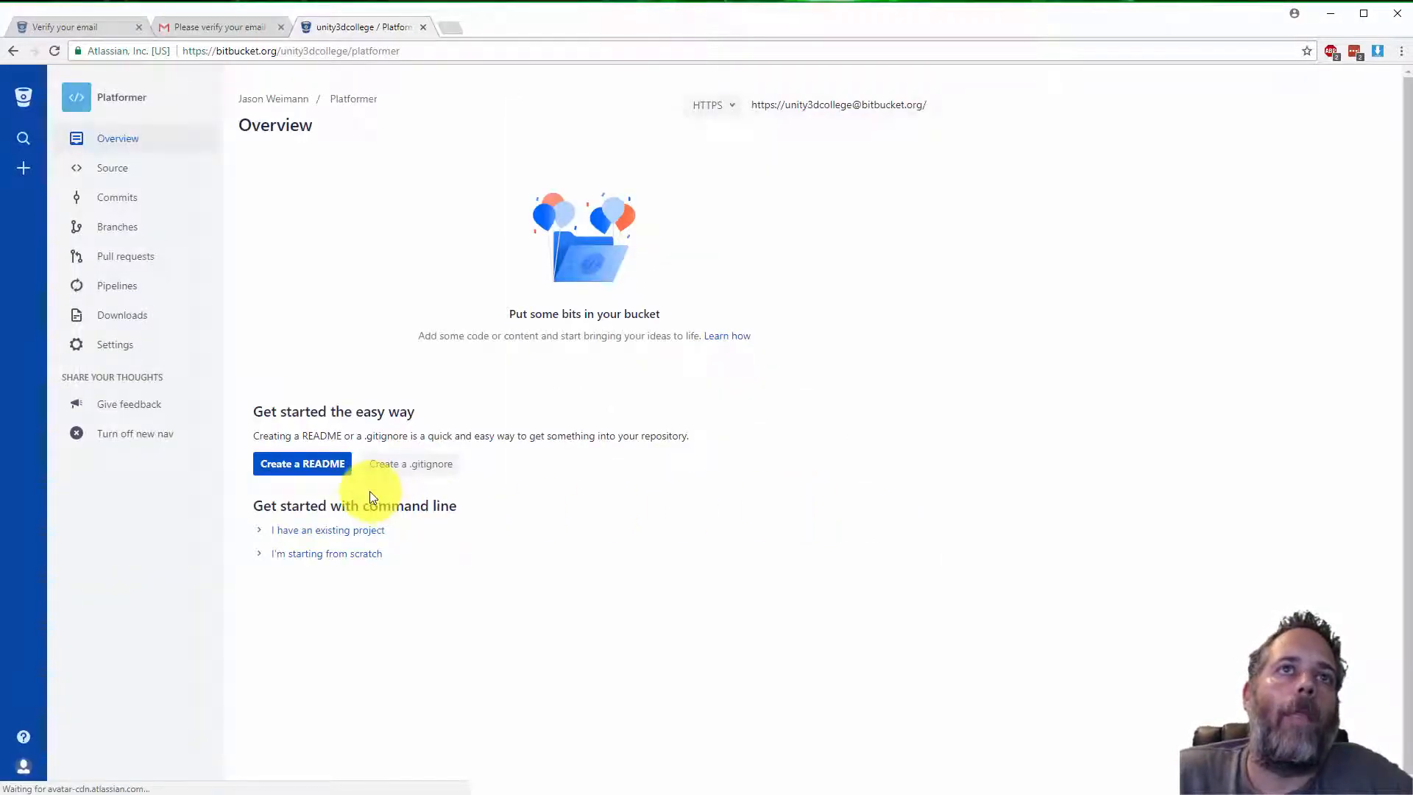
# Create the default README file for the repository and commit it
pyautogui.click(321, 465)
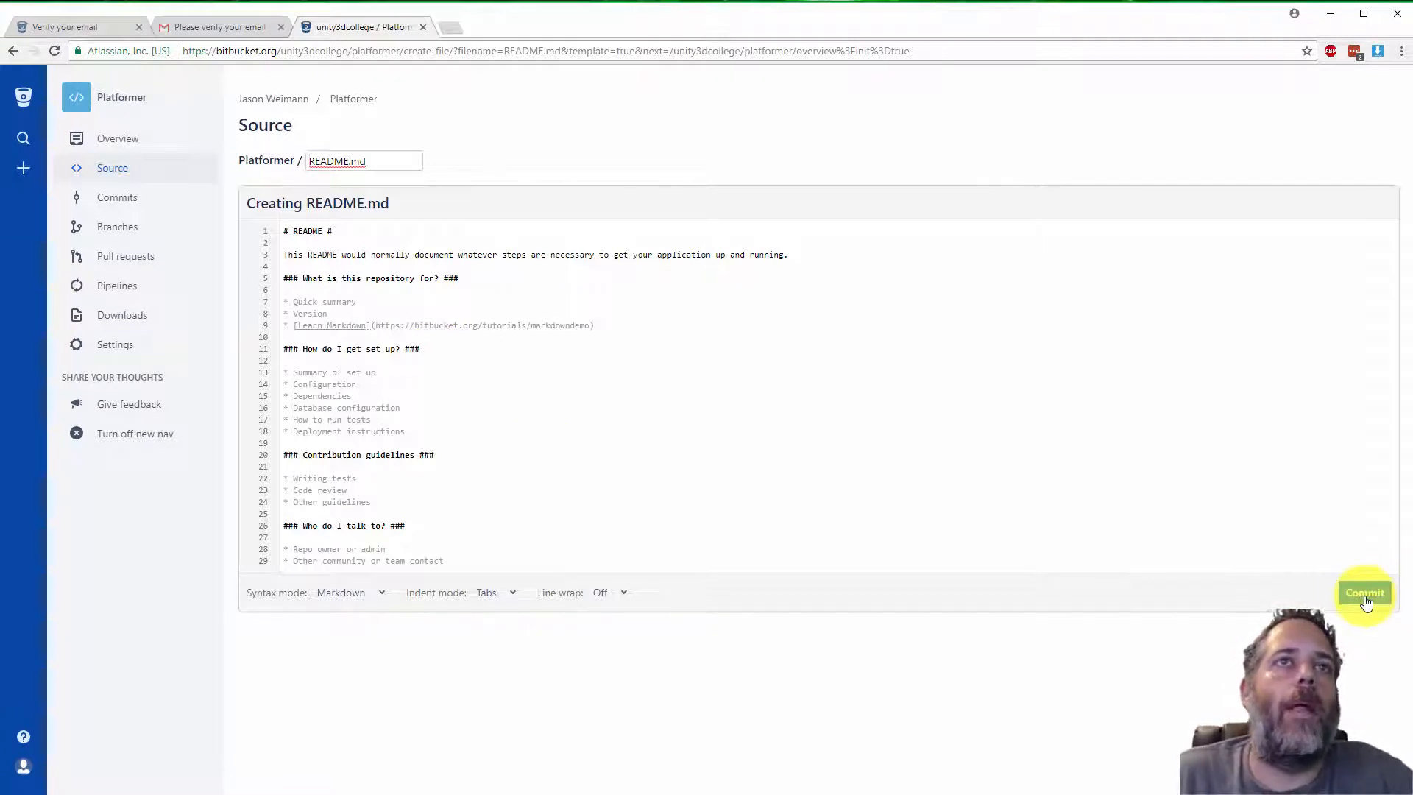
pyautogui.click(1365, 597)
pyautogui.click(862, 477)
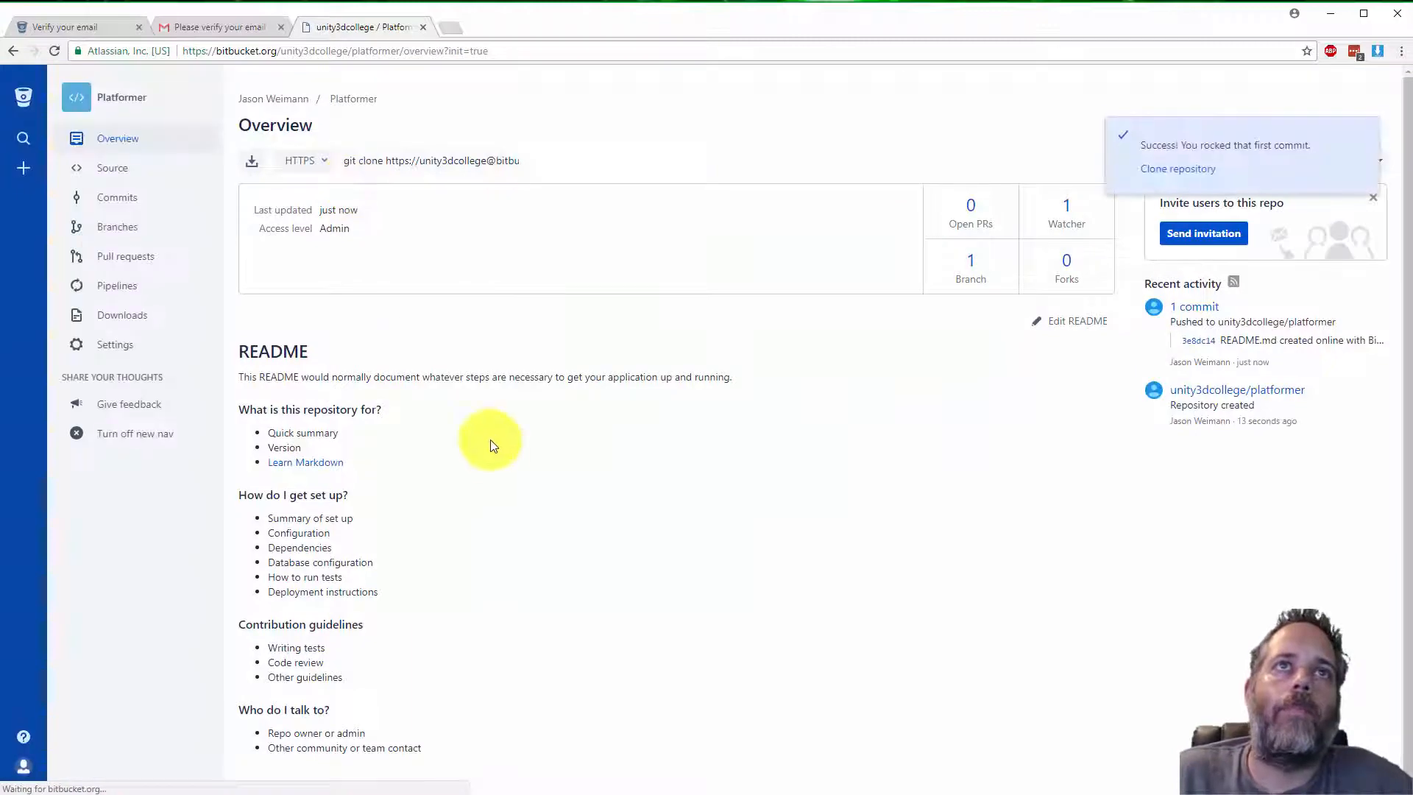
# Switch to SourceTree and open the Clone page in a new tab
pyautogui.click(206, 24)
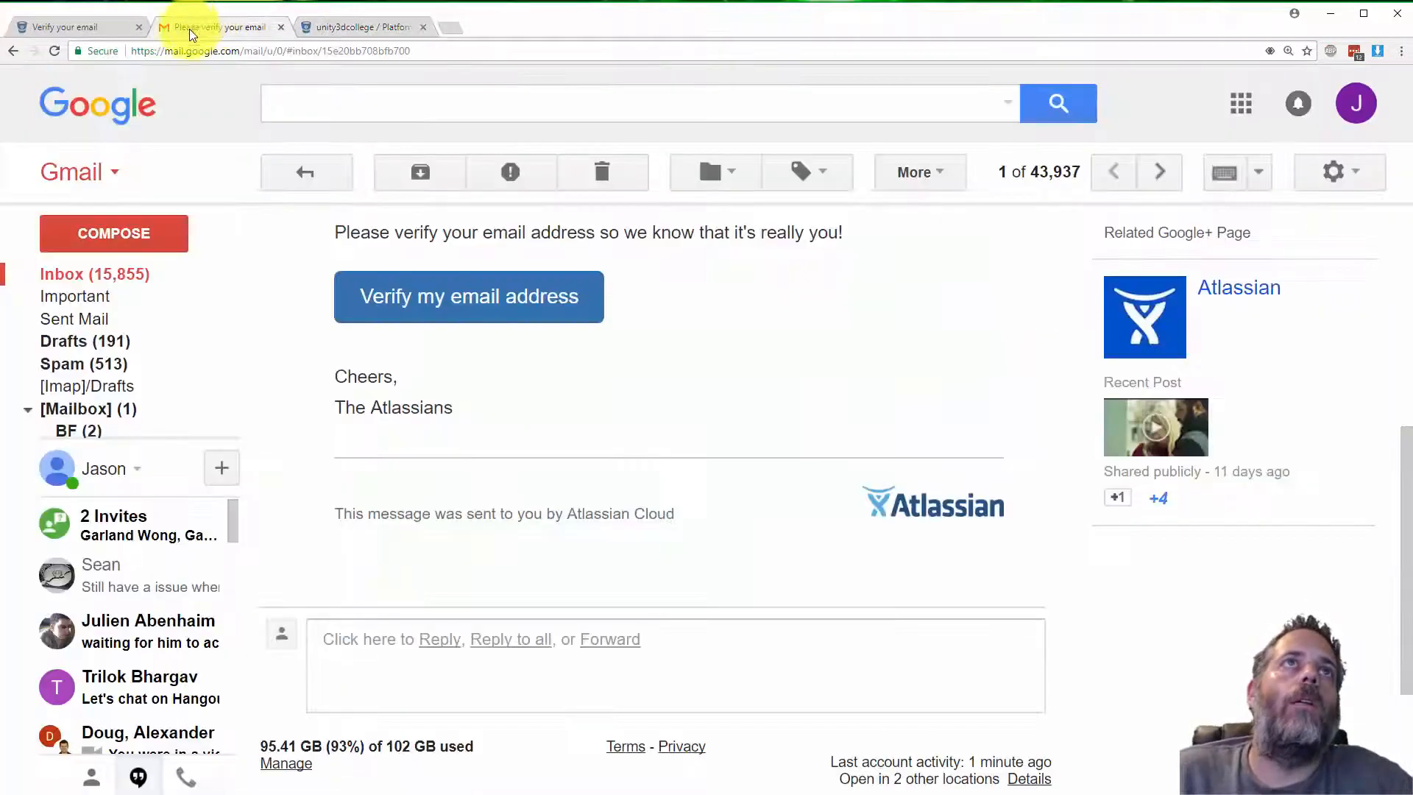
pyautogui.click(340, 27)
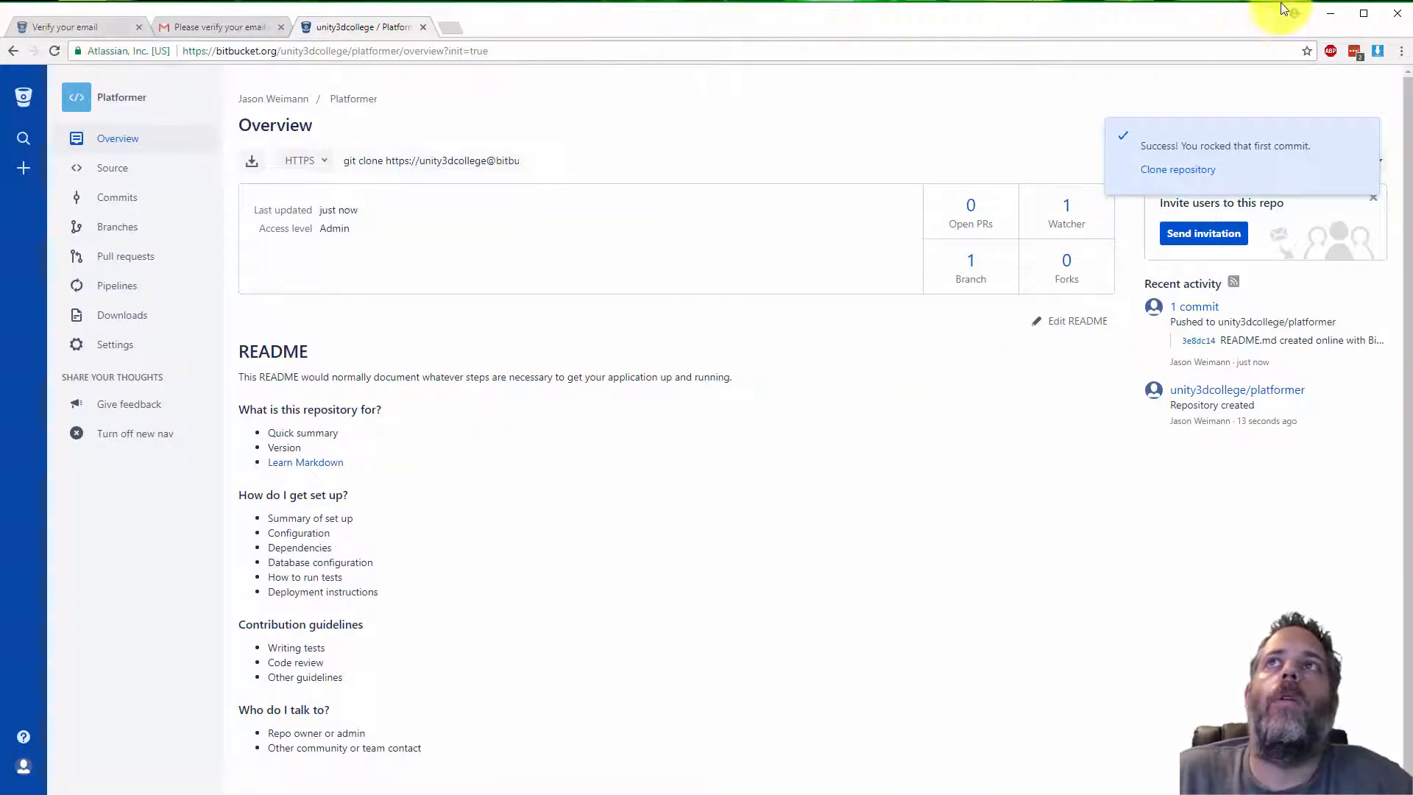
pyautogui.click(1325, 13)
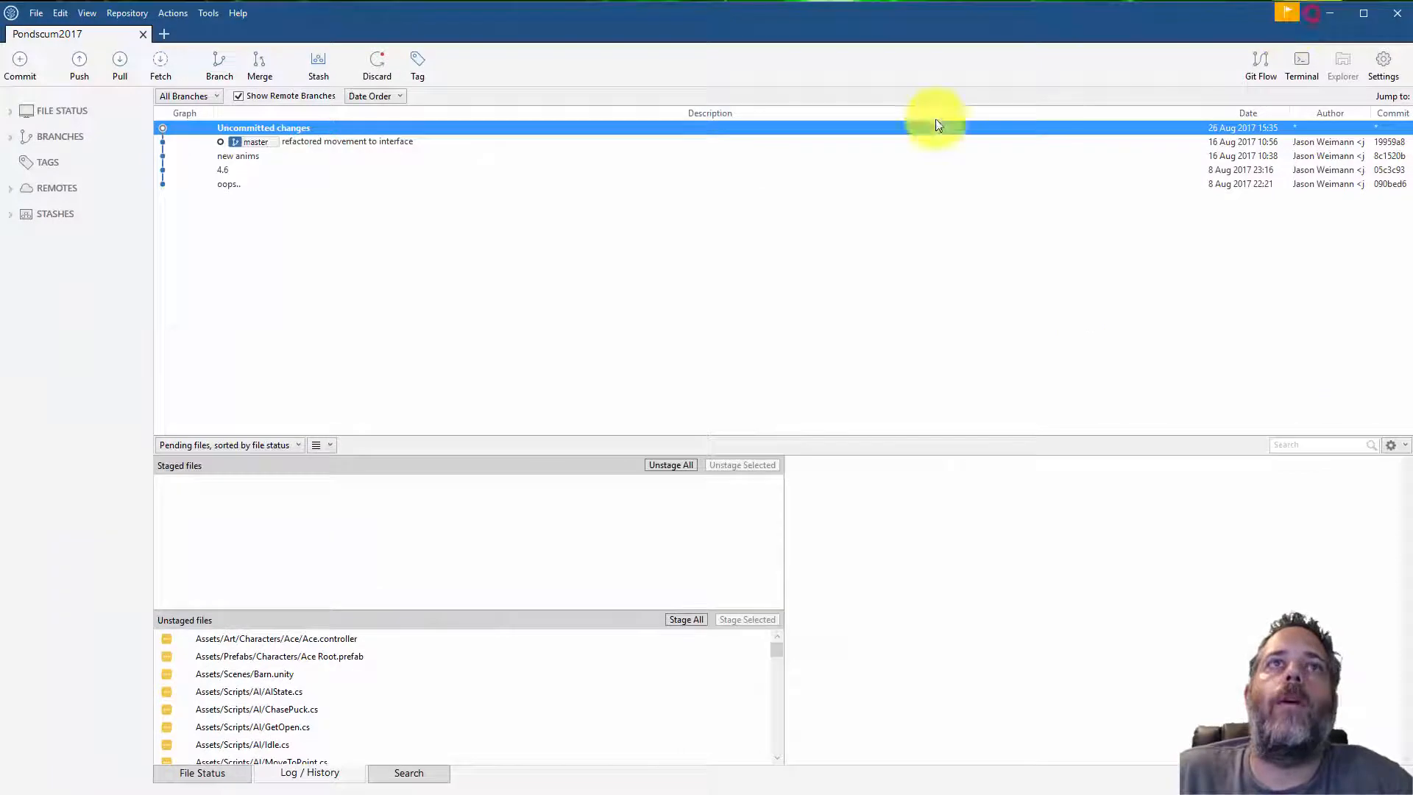
pyautogui.click(163, 34)
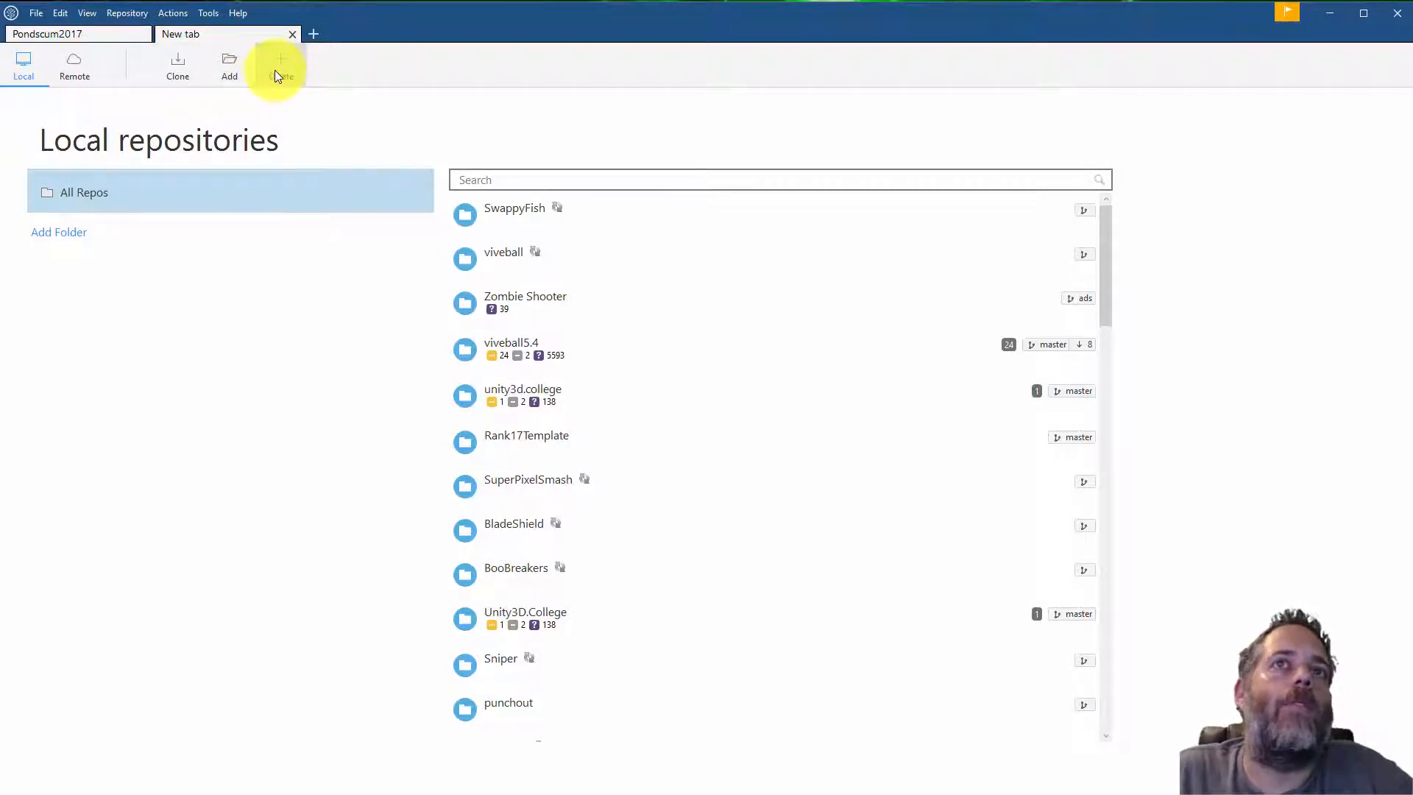
pyautogui.click(175, 72)
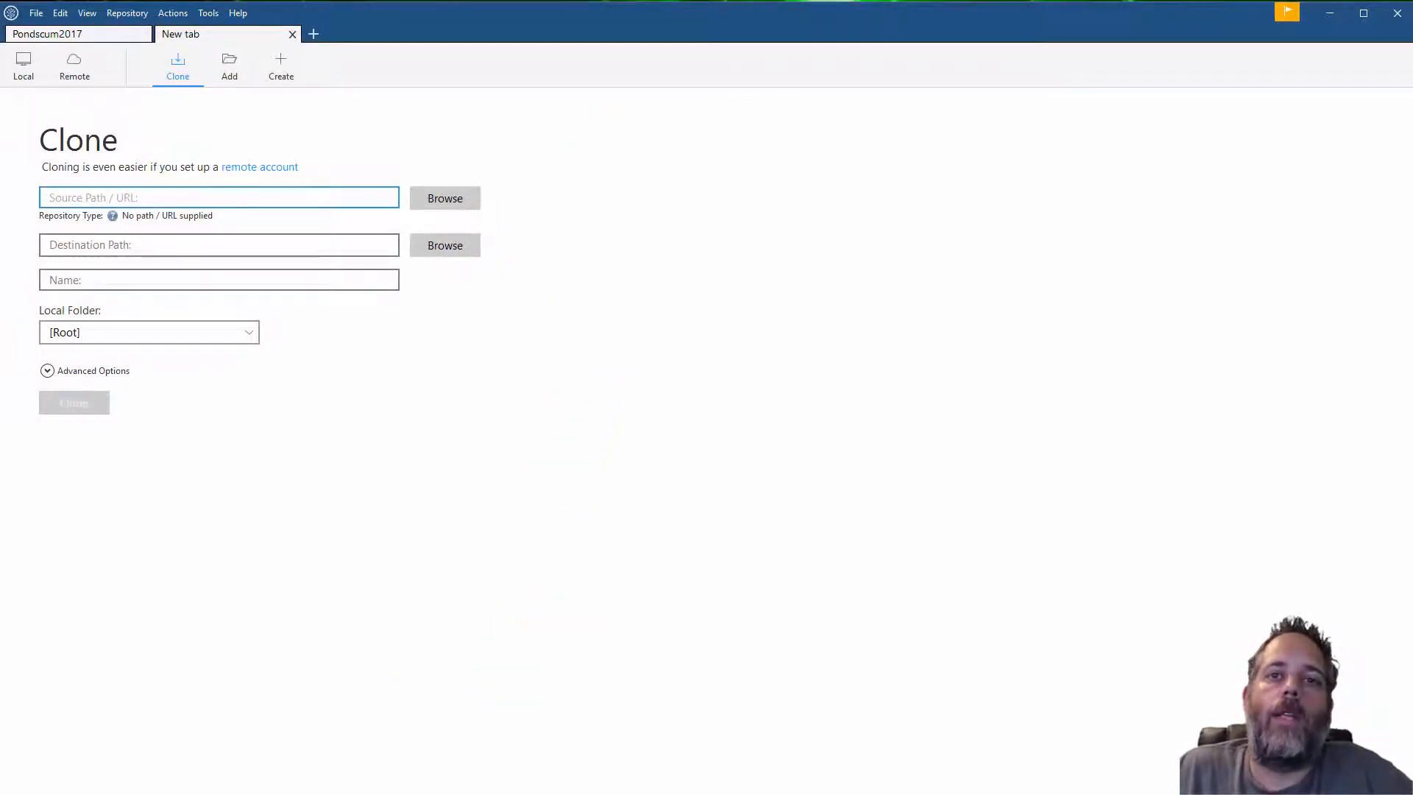
# Copy the repository's HTTPS clone URL and paste it as the clone source path
pyautogui.hotkey('alt', 'Tab')
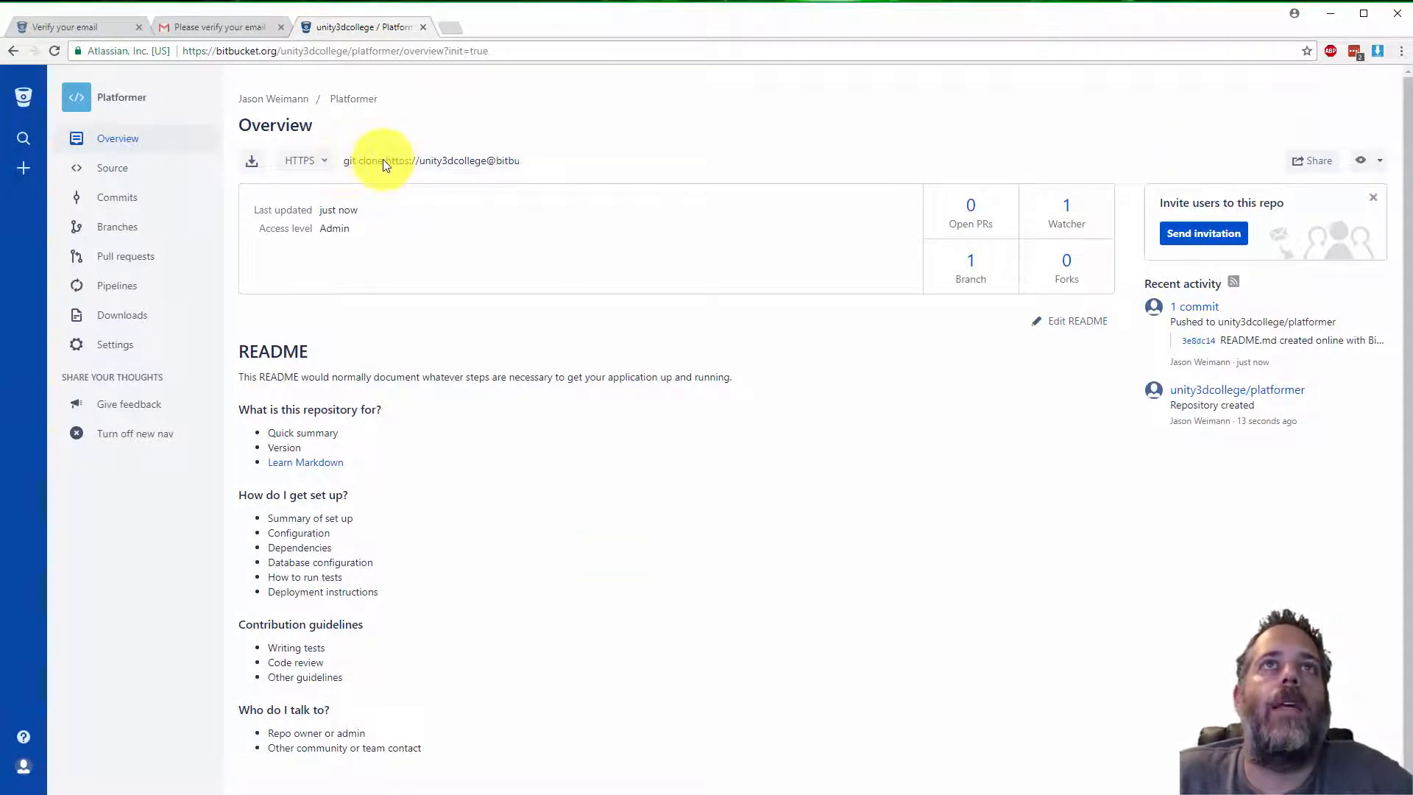
pyautogui.moveTo(387, 161); pyautogui.dragTo(532, 166)
pyautogui.hotkey('ctrl', 'c')
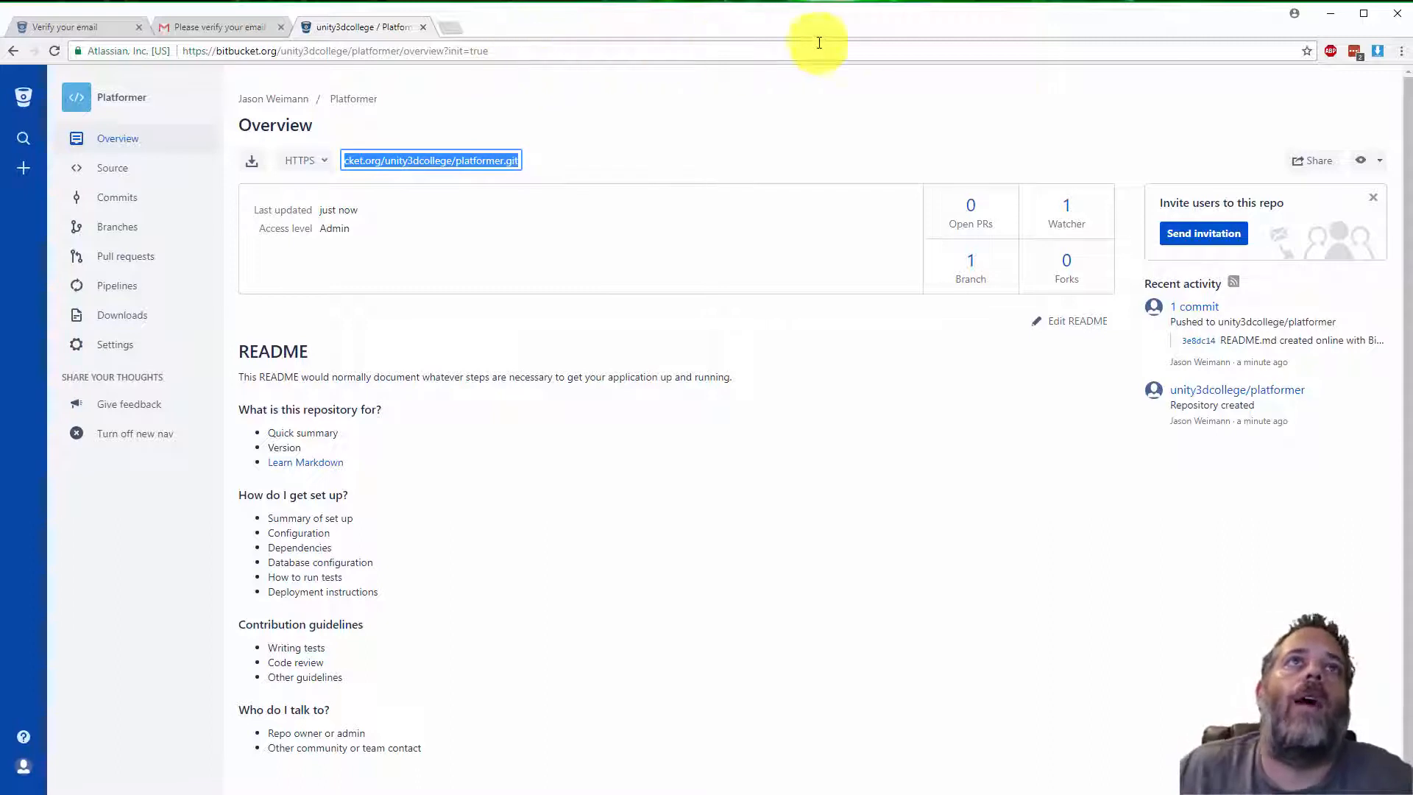
pyautogui.click(1330, 15)
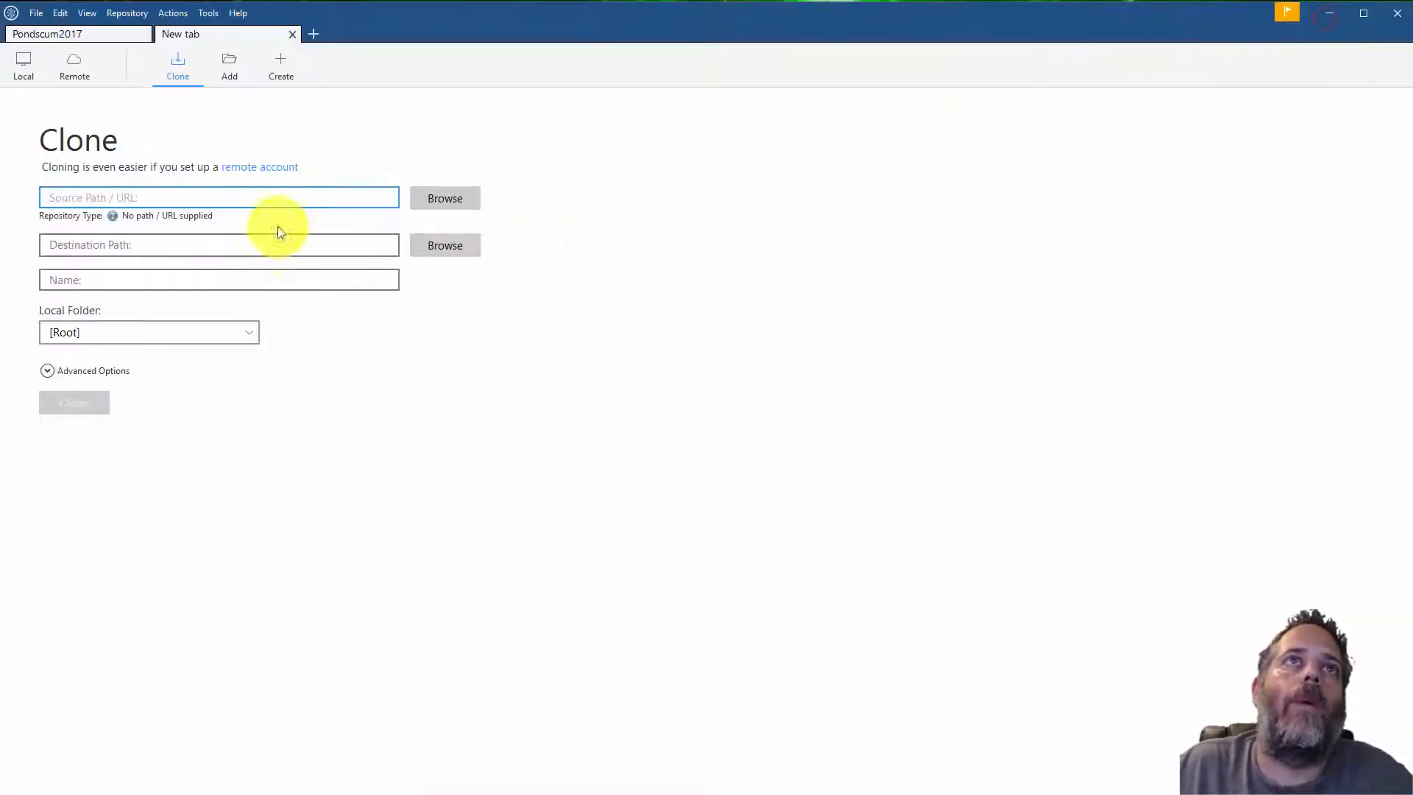
pyautogui.hotkey('ctrl', 'v')
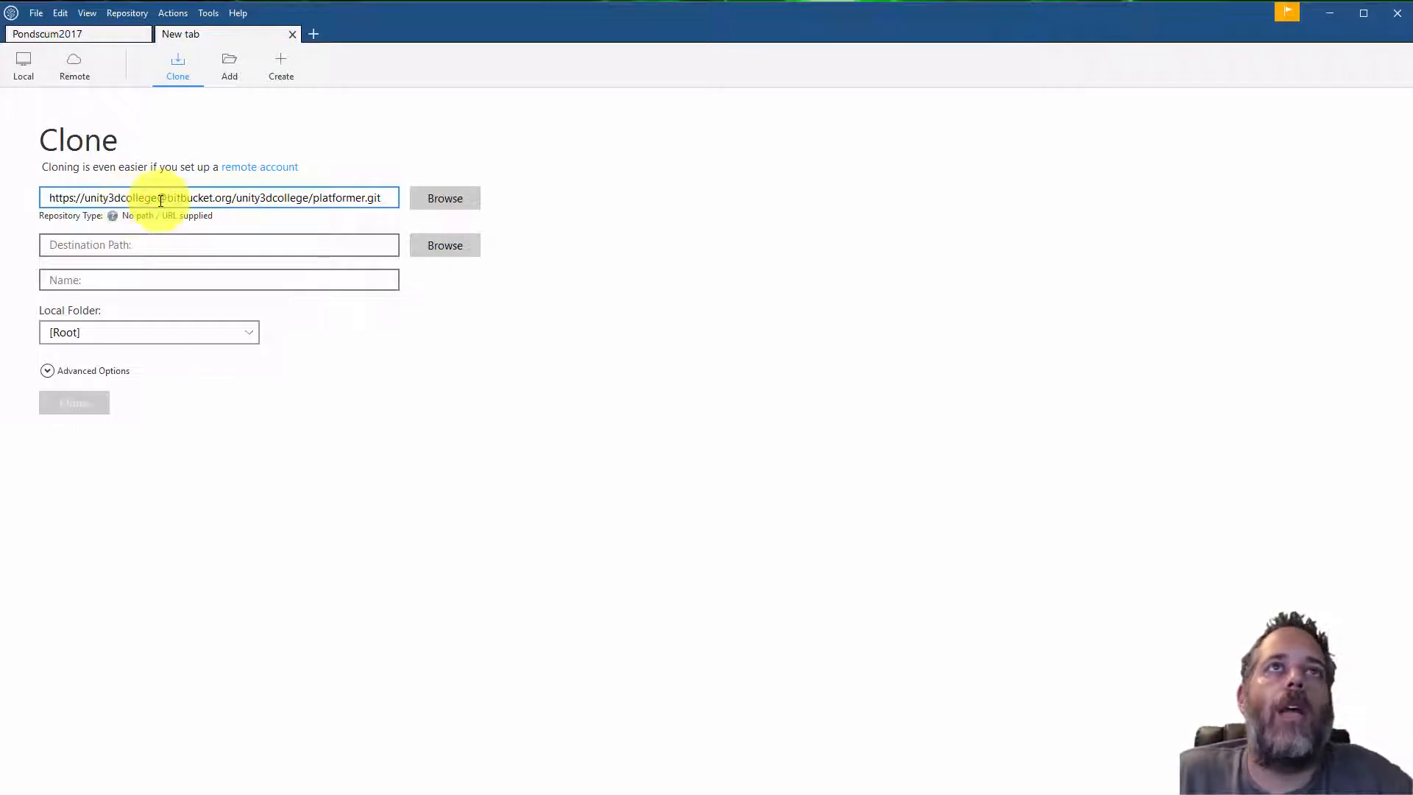
# Authenticate the clone source by entering the Bitbucket account password in the login prompt
pyautogui.click(215, 197)
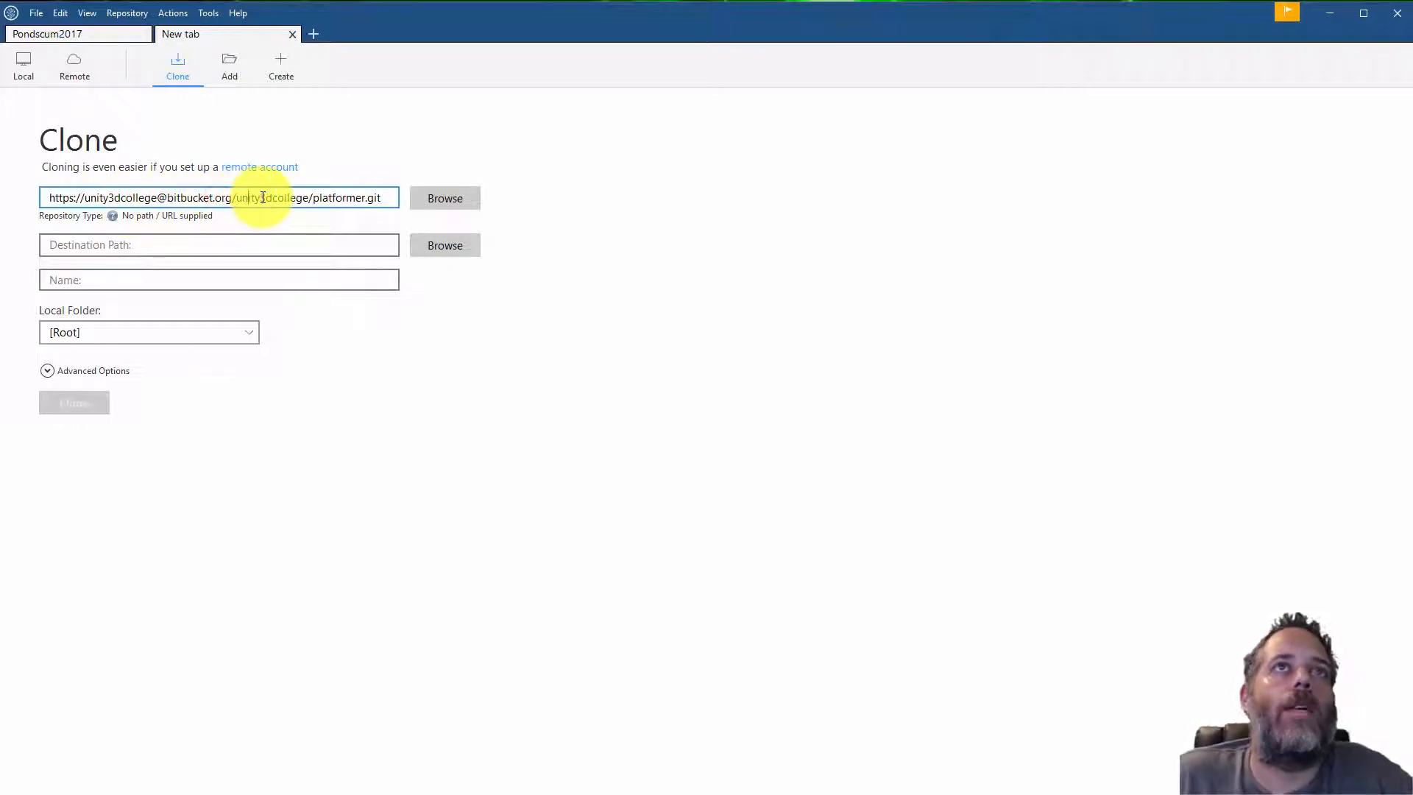
pyautogui.click(262, 197)
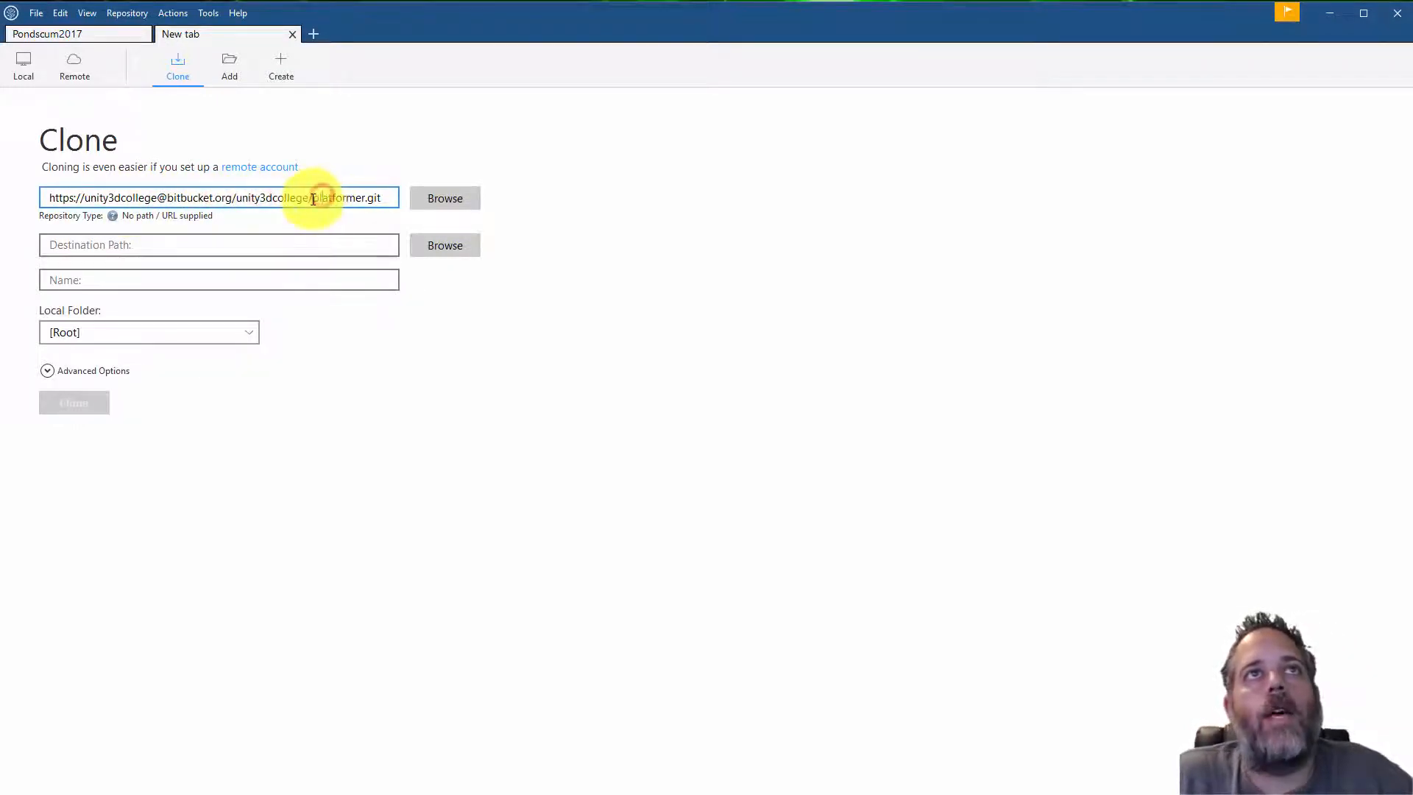
pyautogui.moveTo(313, 199); pyautogui.dragTo(416, 197)
pyautogui.click(374, 199)
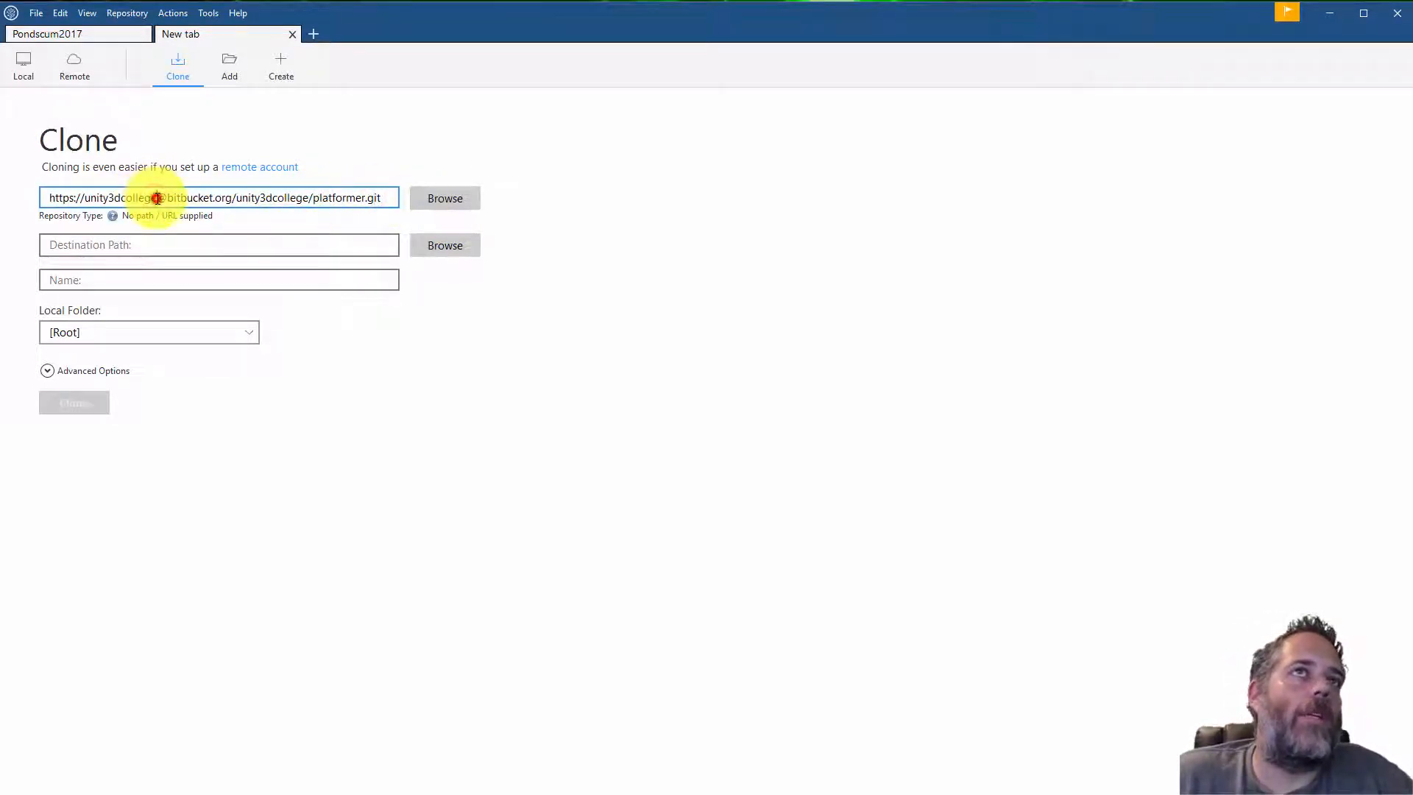
pyautogui.moveTo(155, 197); pyautogui.dragTo(85, 201)
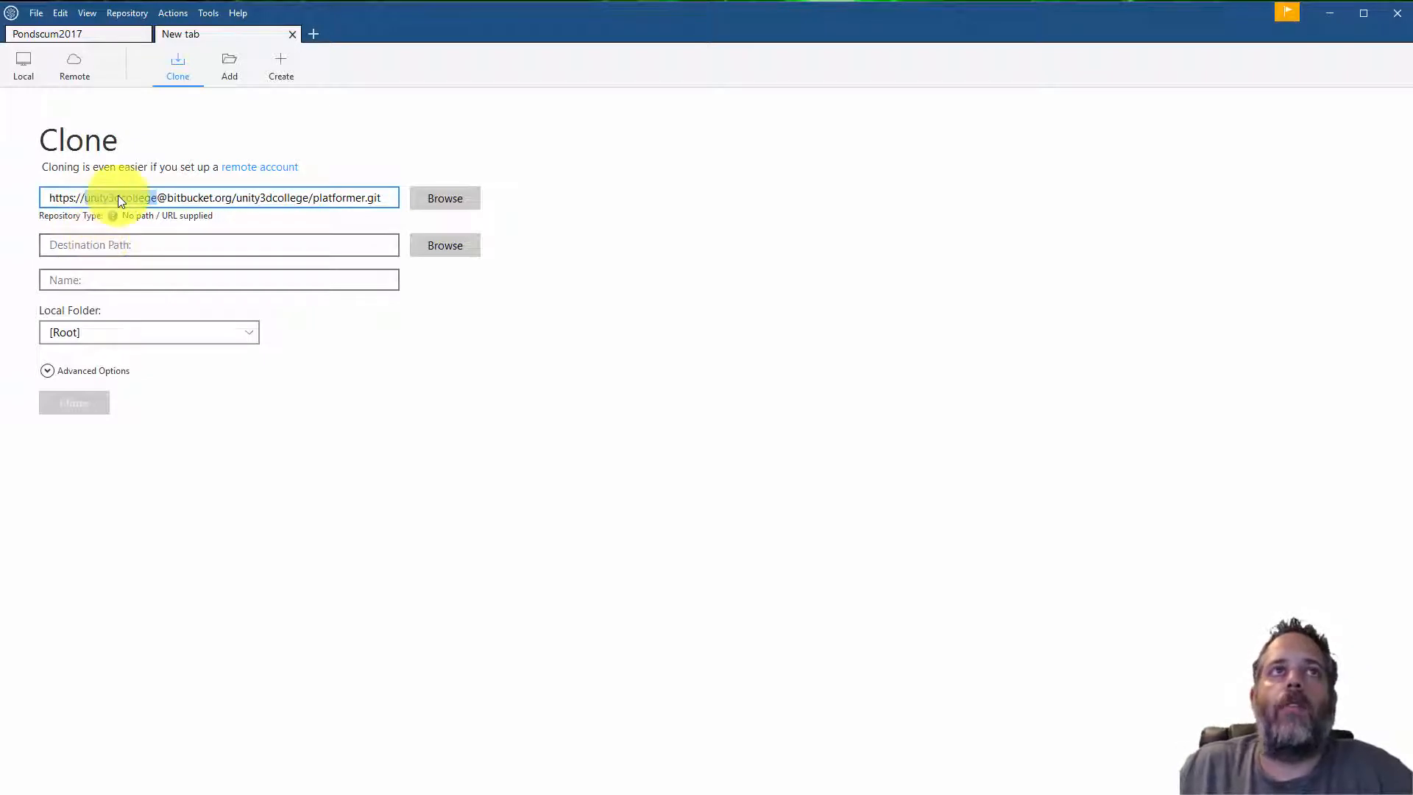
pyautogui.click(135, 243)
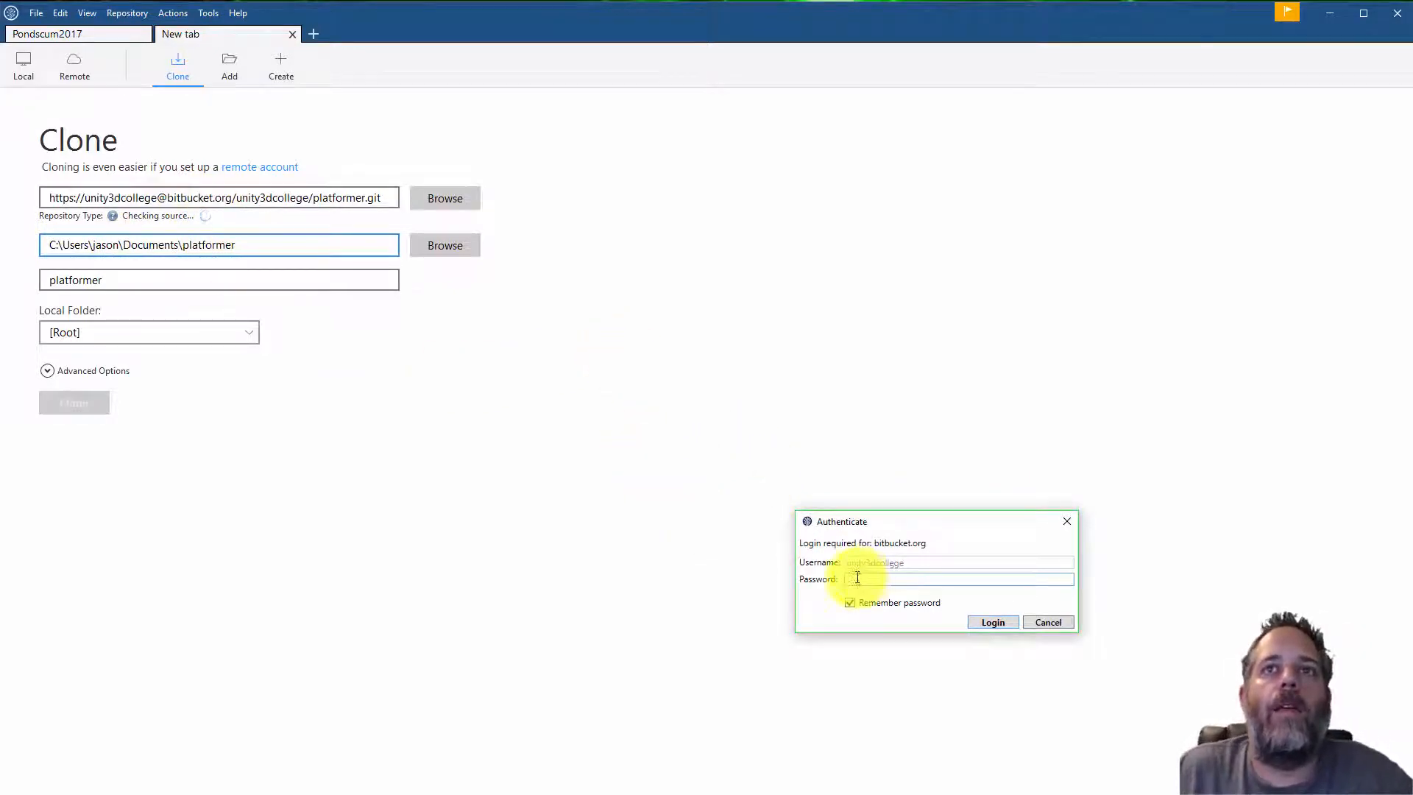
pyautogui.moveTo(879, 525); pyautogui.dragTo(471, 340)
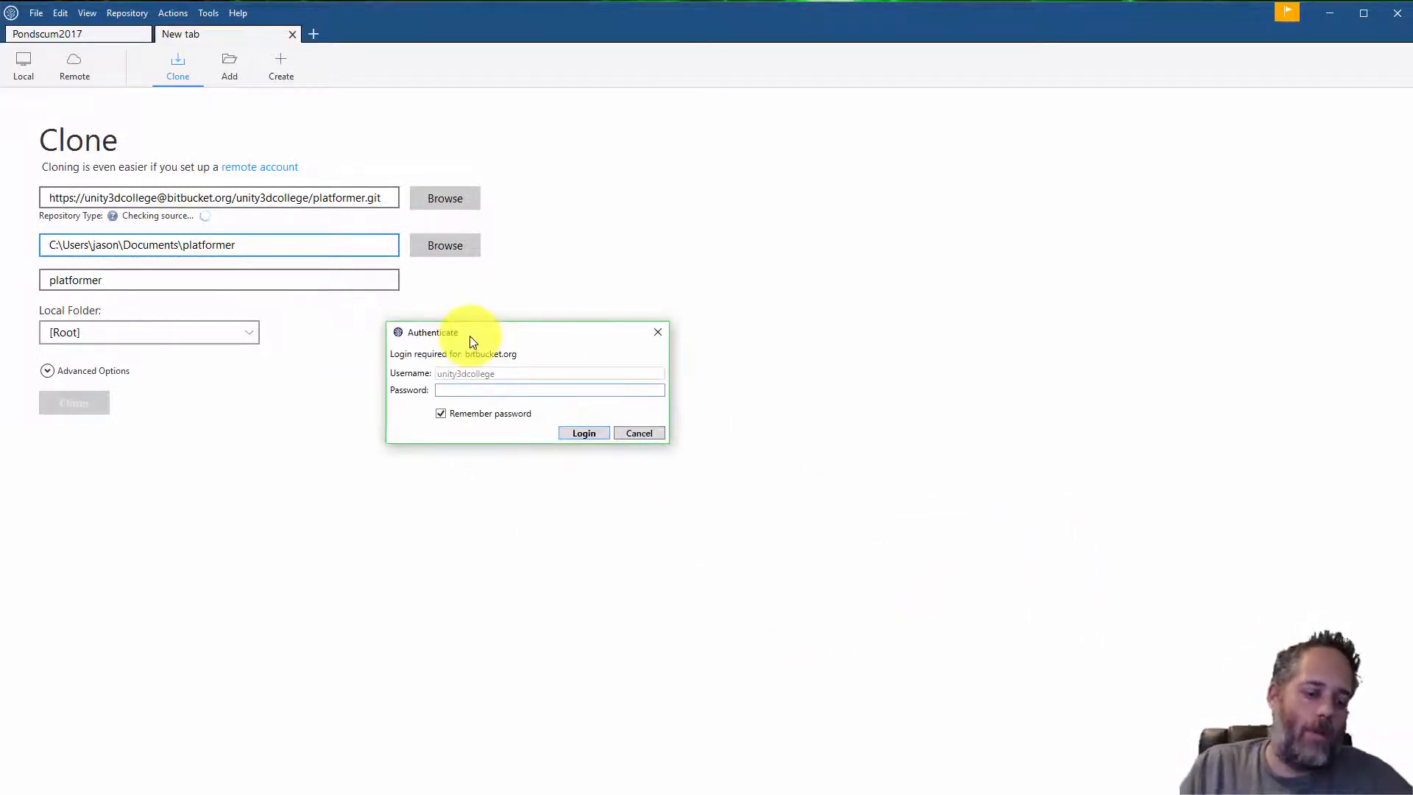
pyautogui.write('•••••••••')
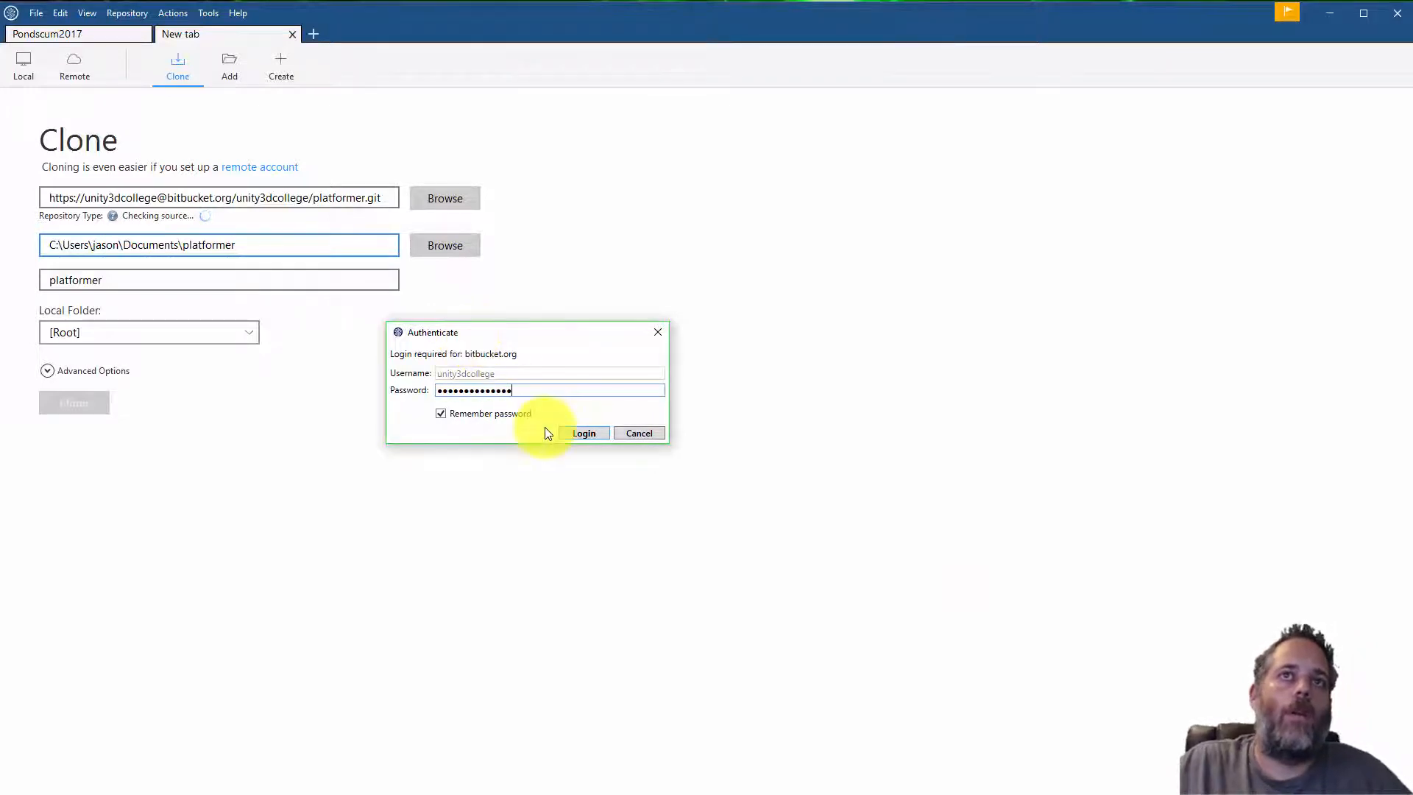
pyautogui.click(572, 433)
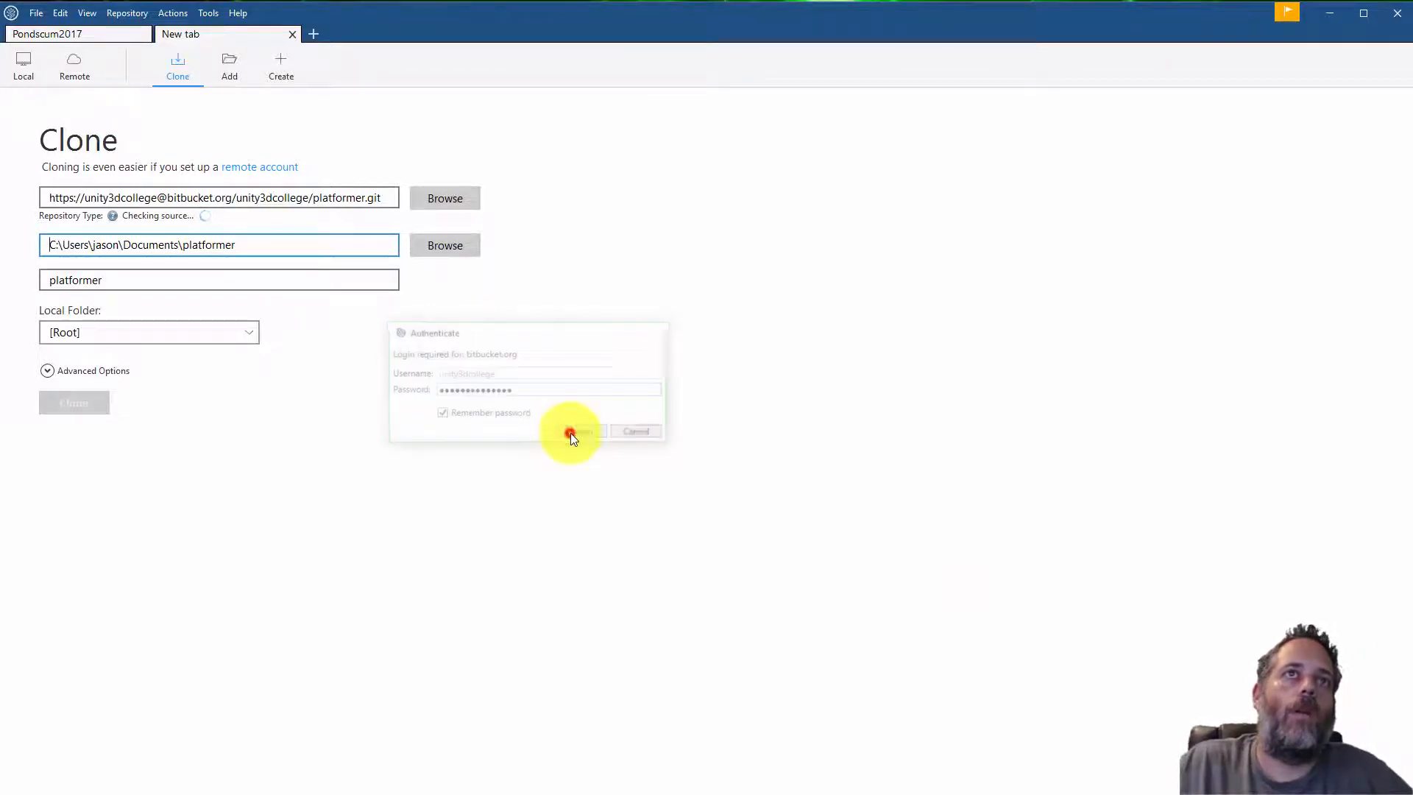
# Set the clone destination path to C:\git\platformer
pyautogui.click(258, 245)
pyautogui.click(178, 245)
pyautogui.moveTo(160, 244); pyautogui.dragTo(64, 243)
pyautogui.write('it')
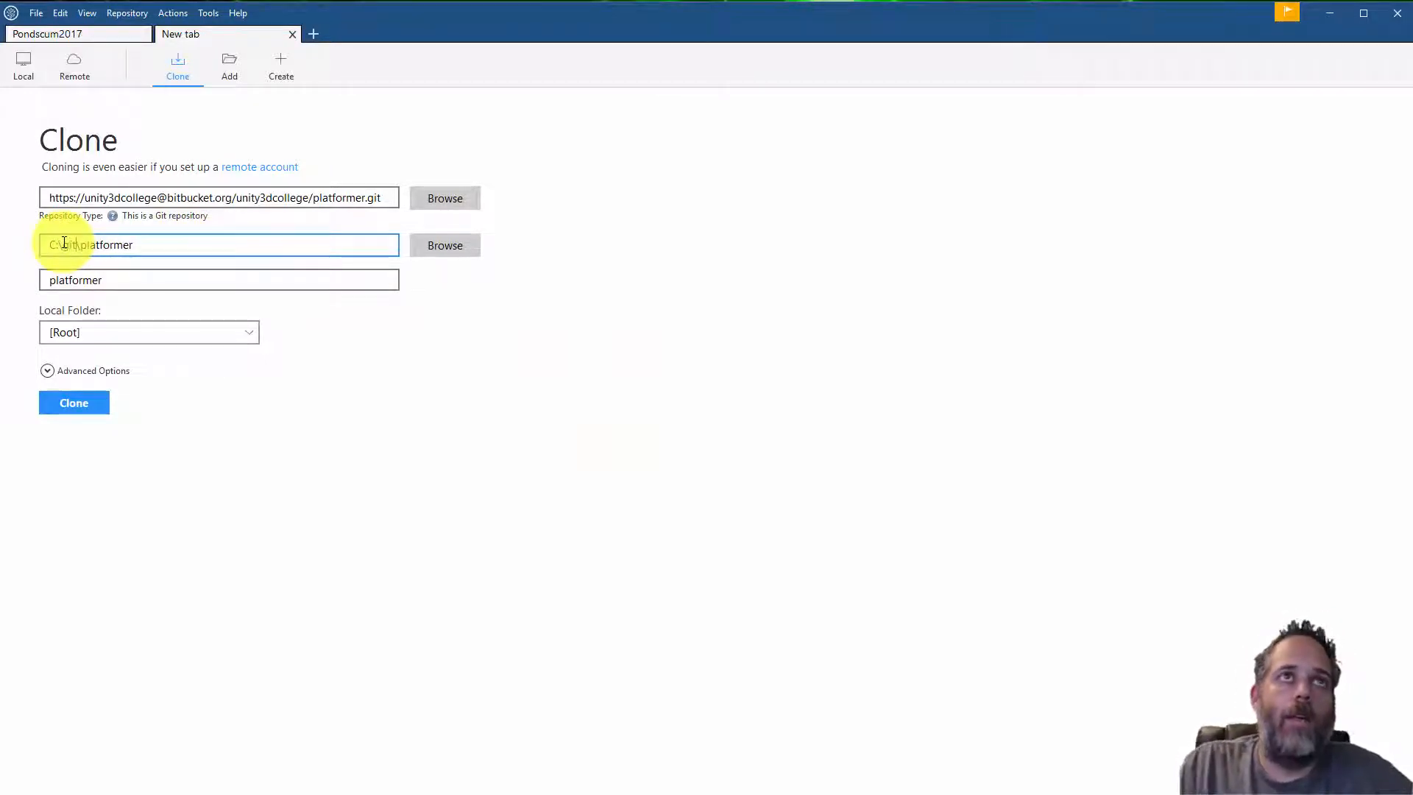
pyautogui.click(84, 284)
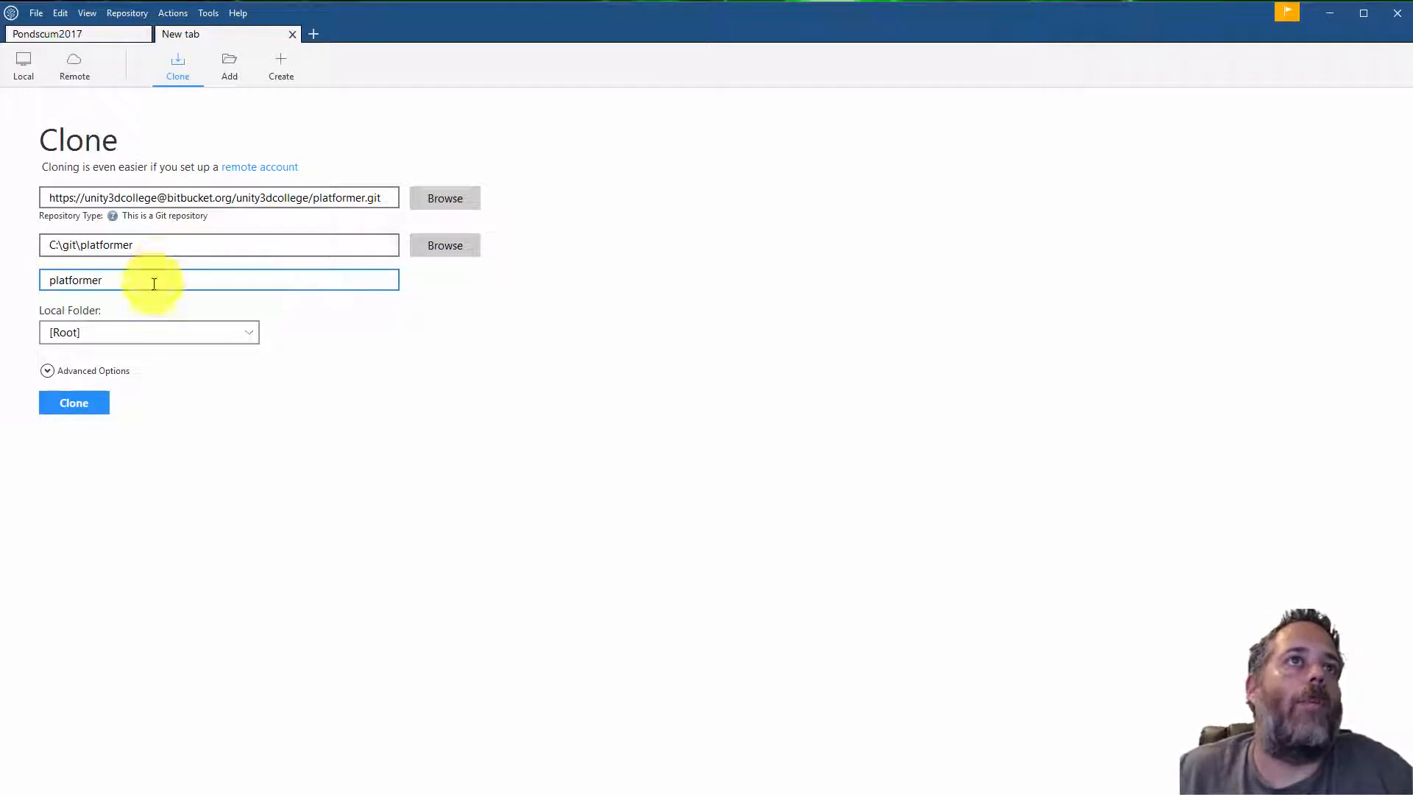
# Clone the repository and close the progress output
pyautogui.click(74, 405)
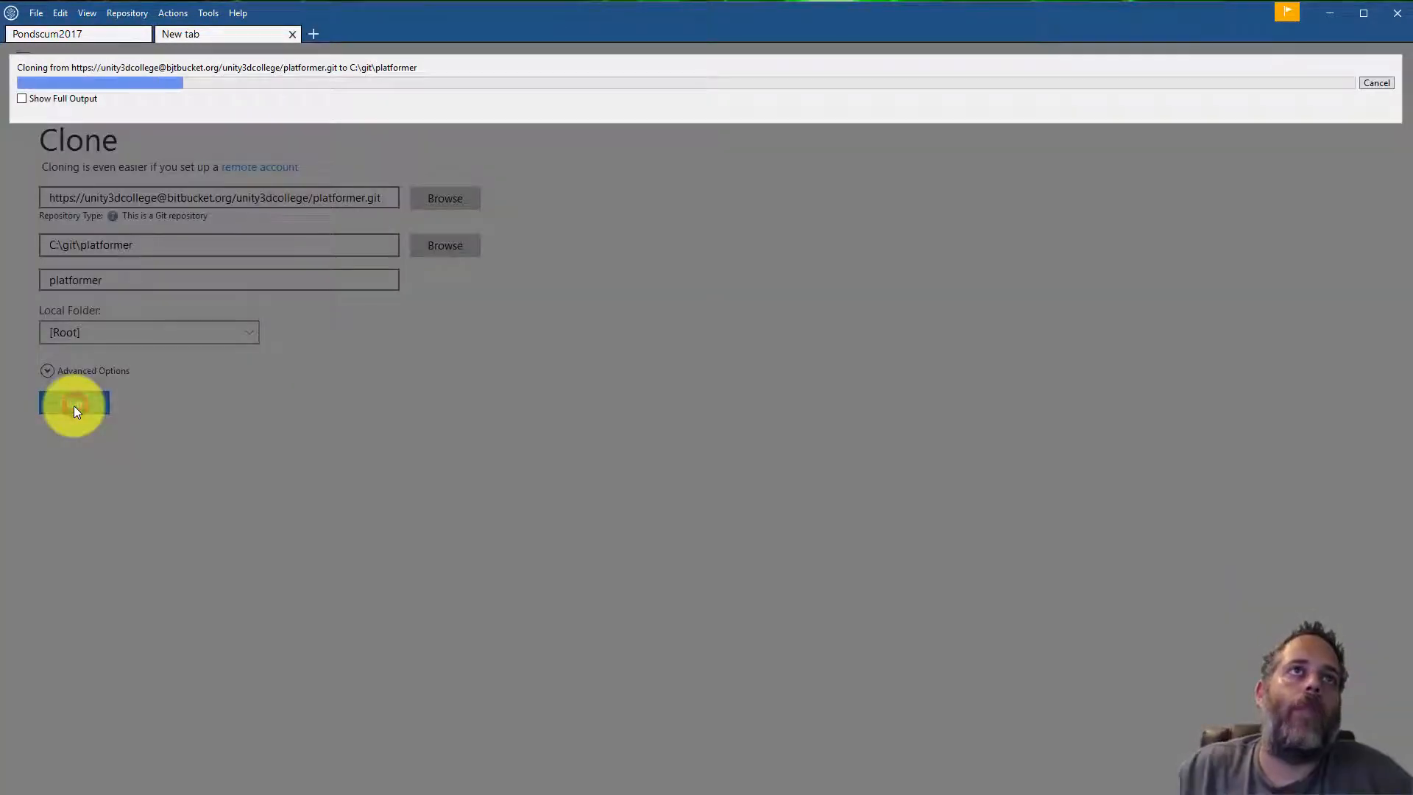
pyautogui.click(67, 100)
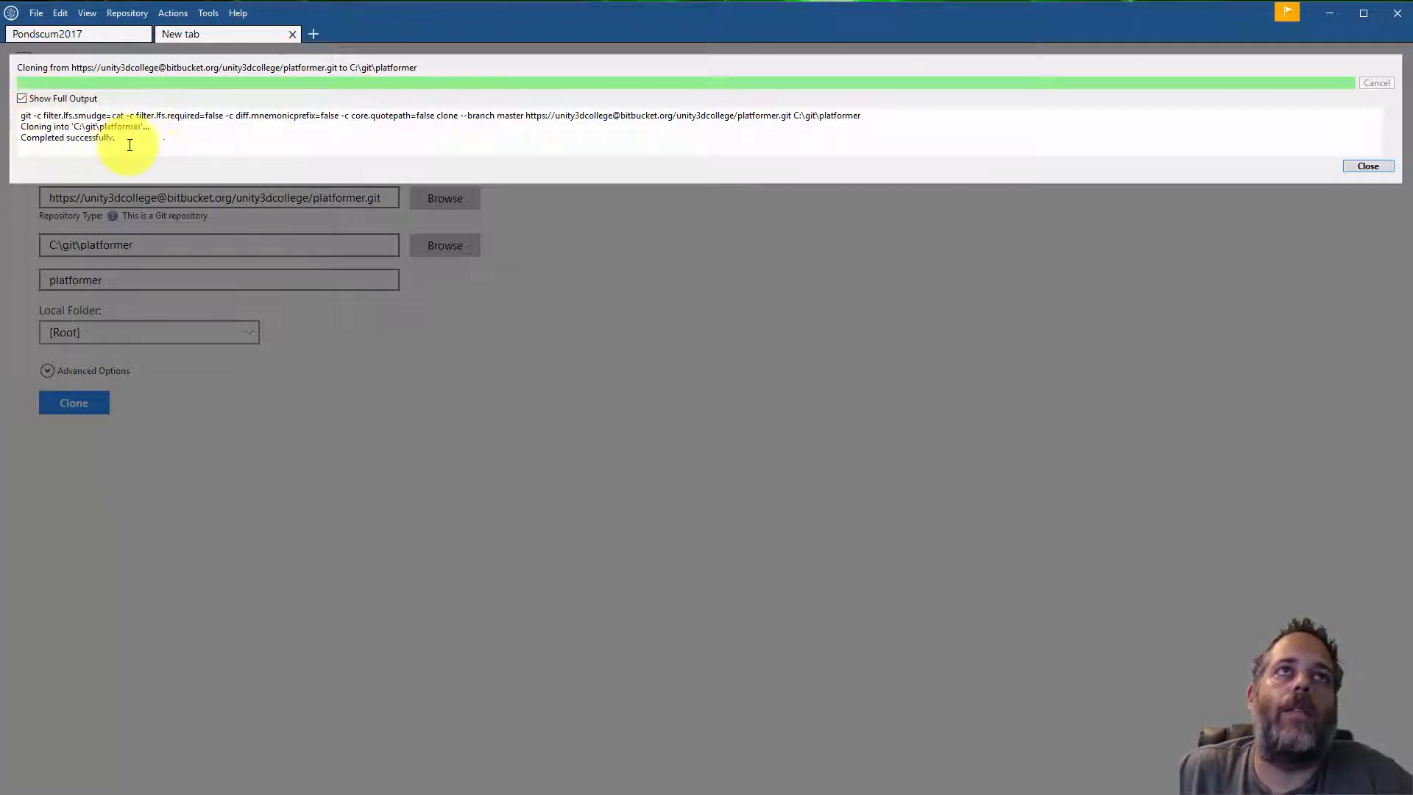
pyautogui.click(1356, 167)
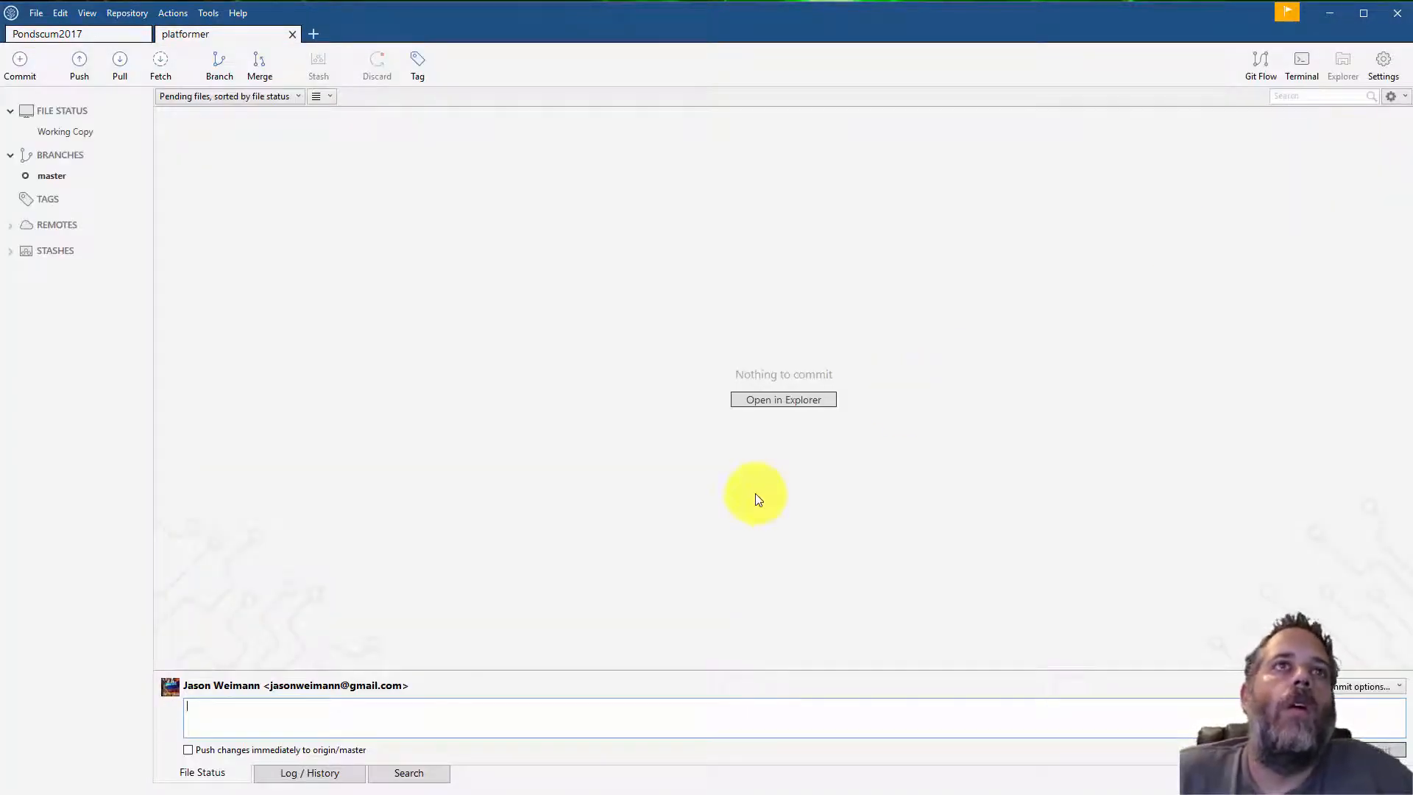
# Review the master branch history and open the cloned repository folder in Explorer to inspect its files
pyautogui.click(42, 177)
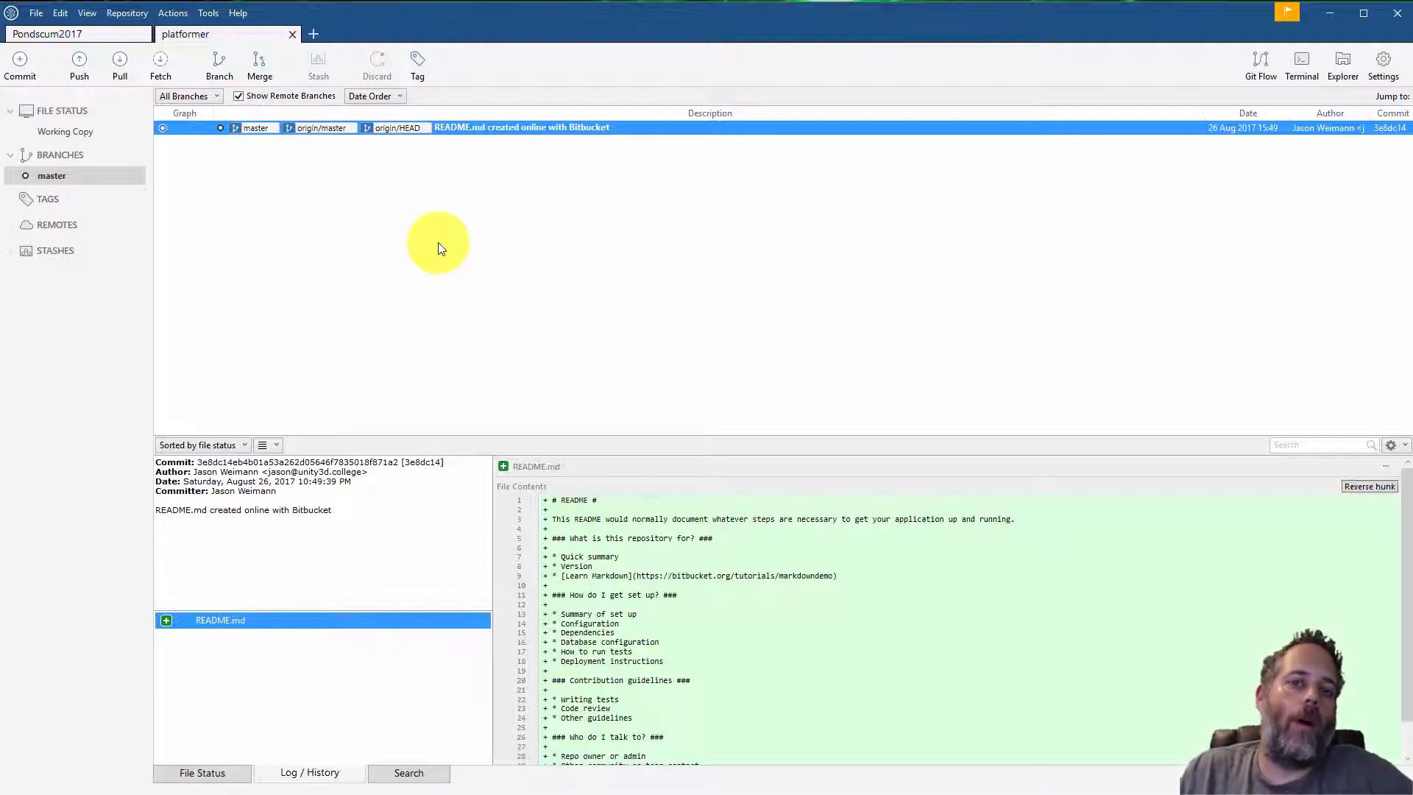
pyautogui.click(86, 131)
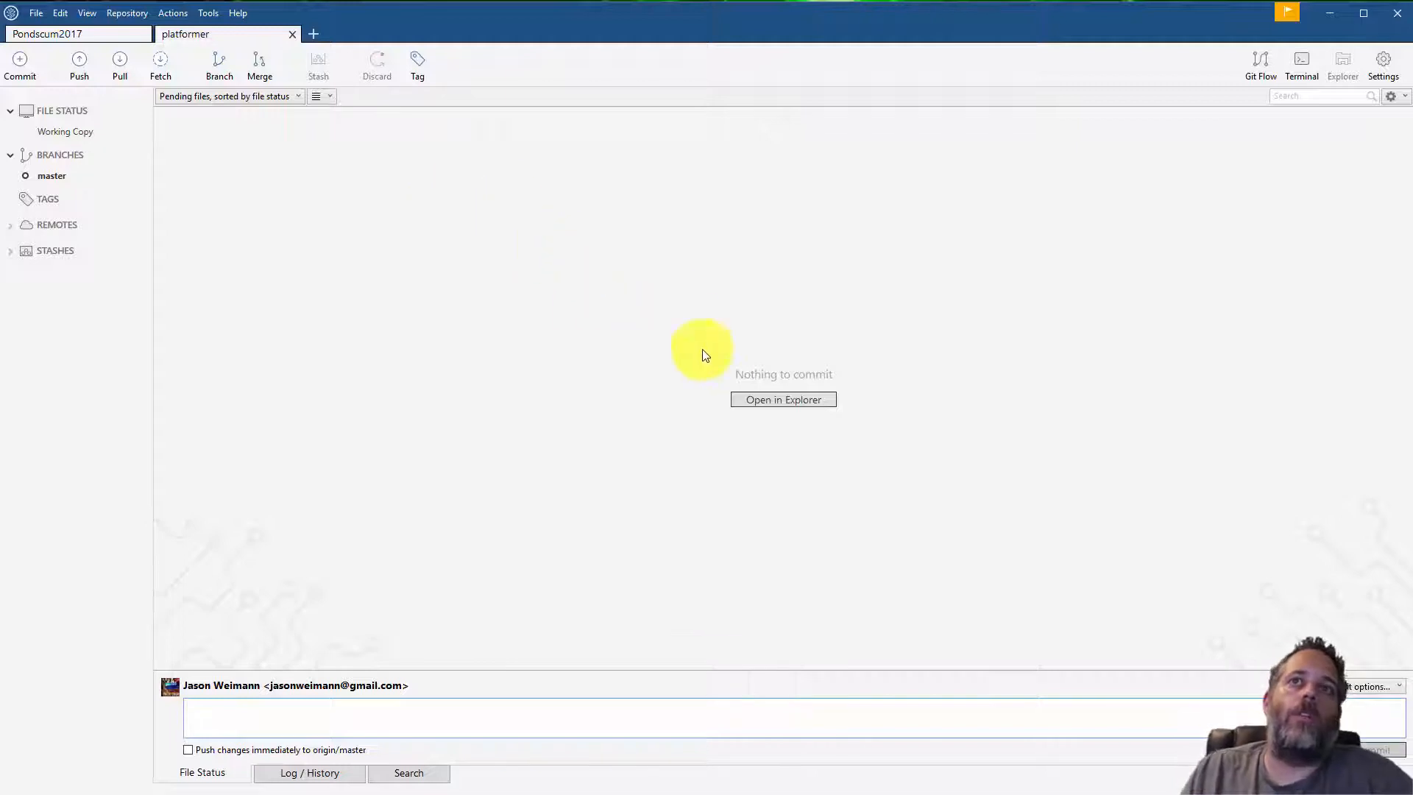
pyautogui.click(744, 401)
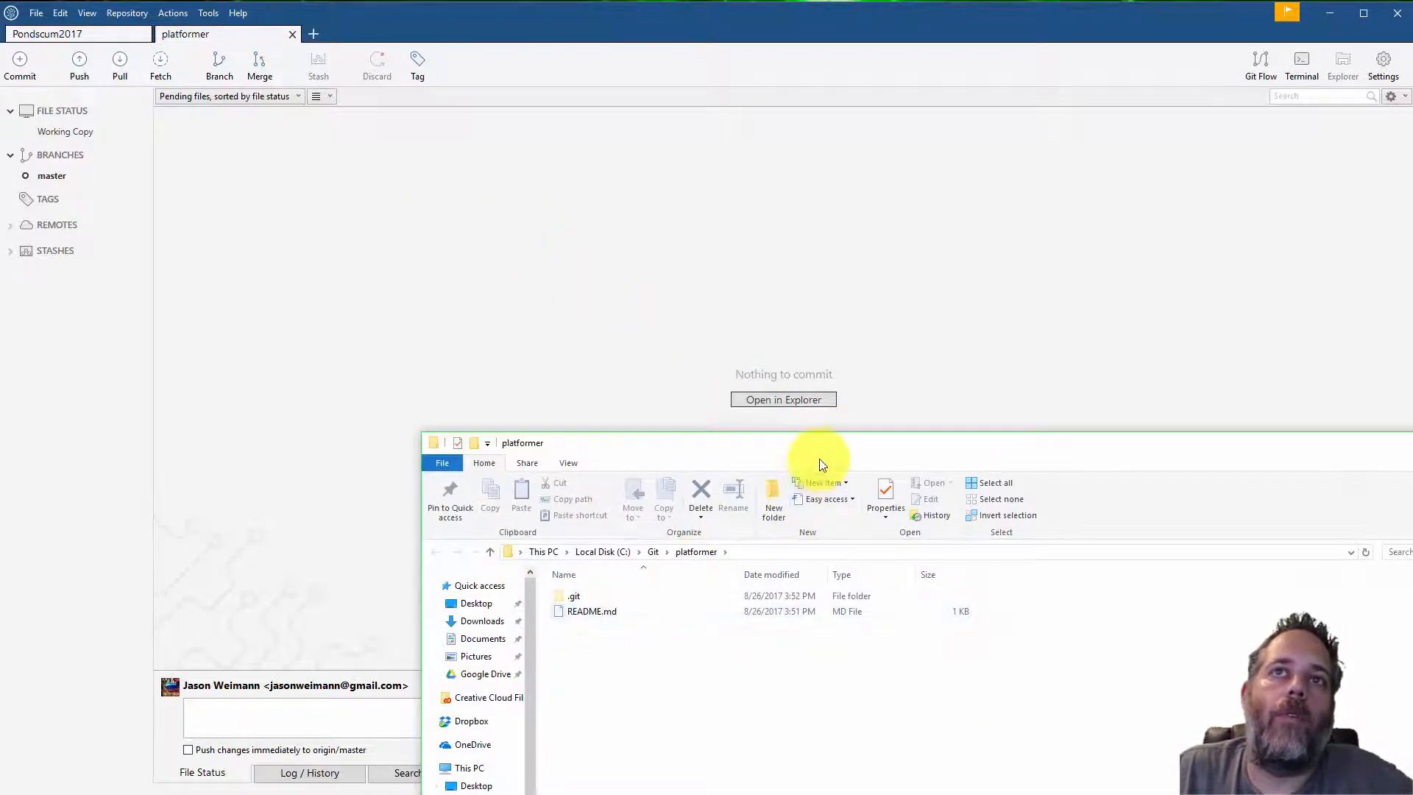
pyautogui.moveTo(822, 450); pyautogui.dragTo(733, 170)
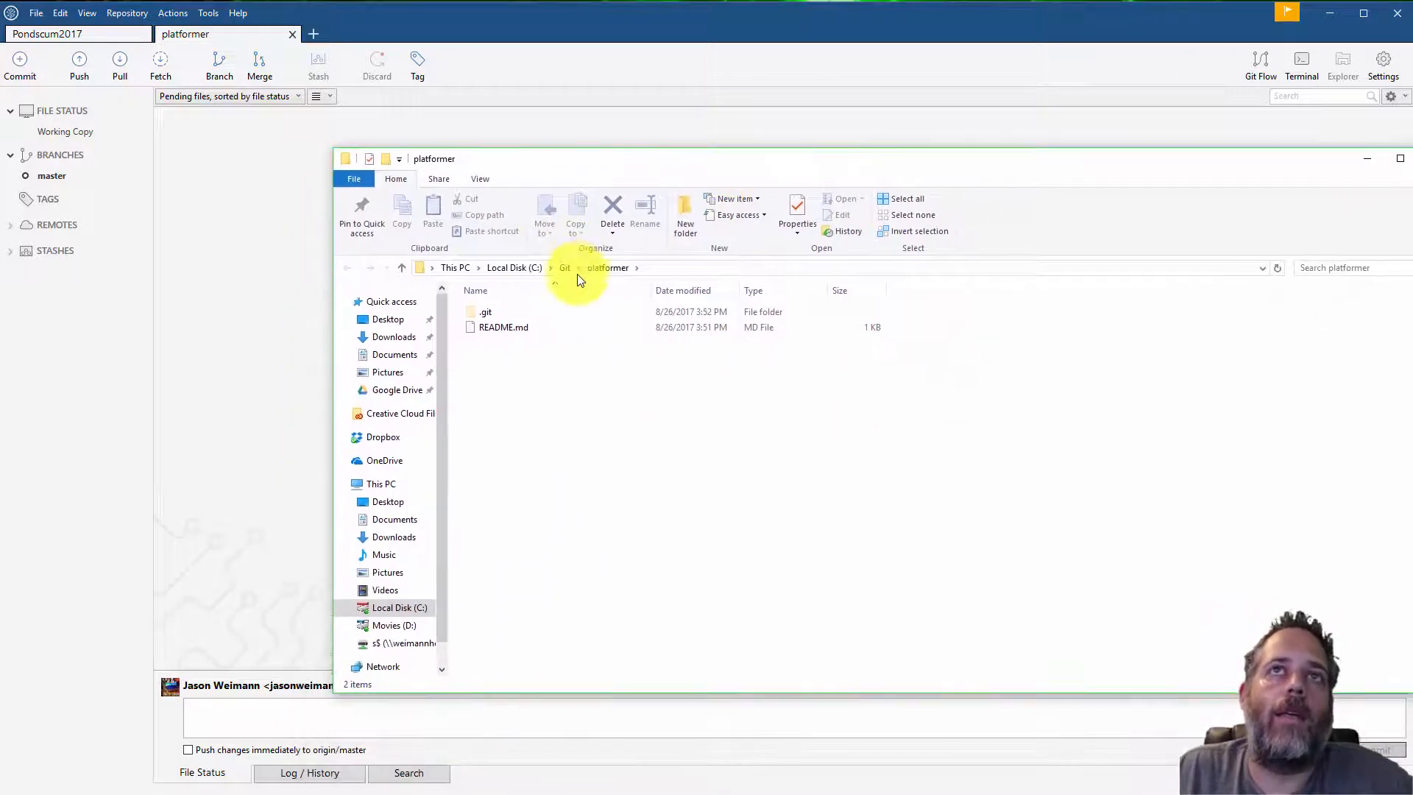
pyautogui.click(667, 269)
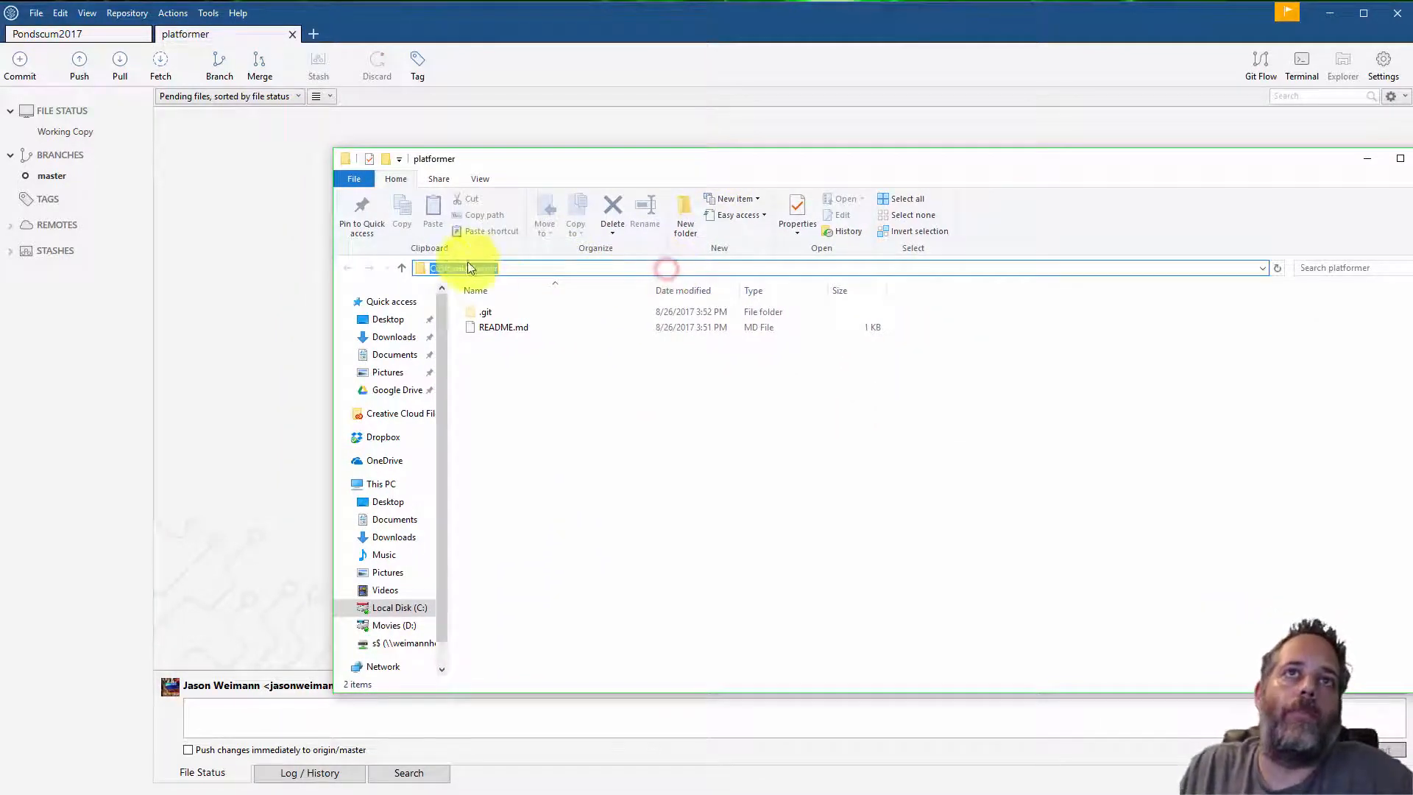
pyautogui.click(538, 388)
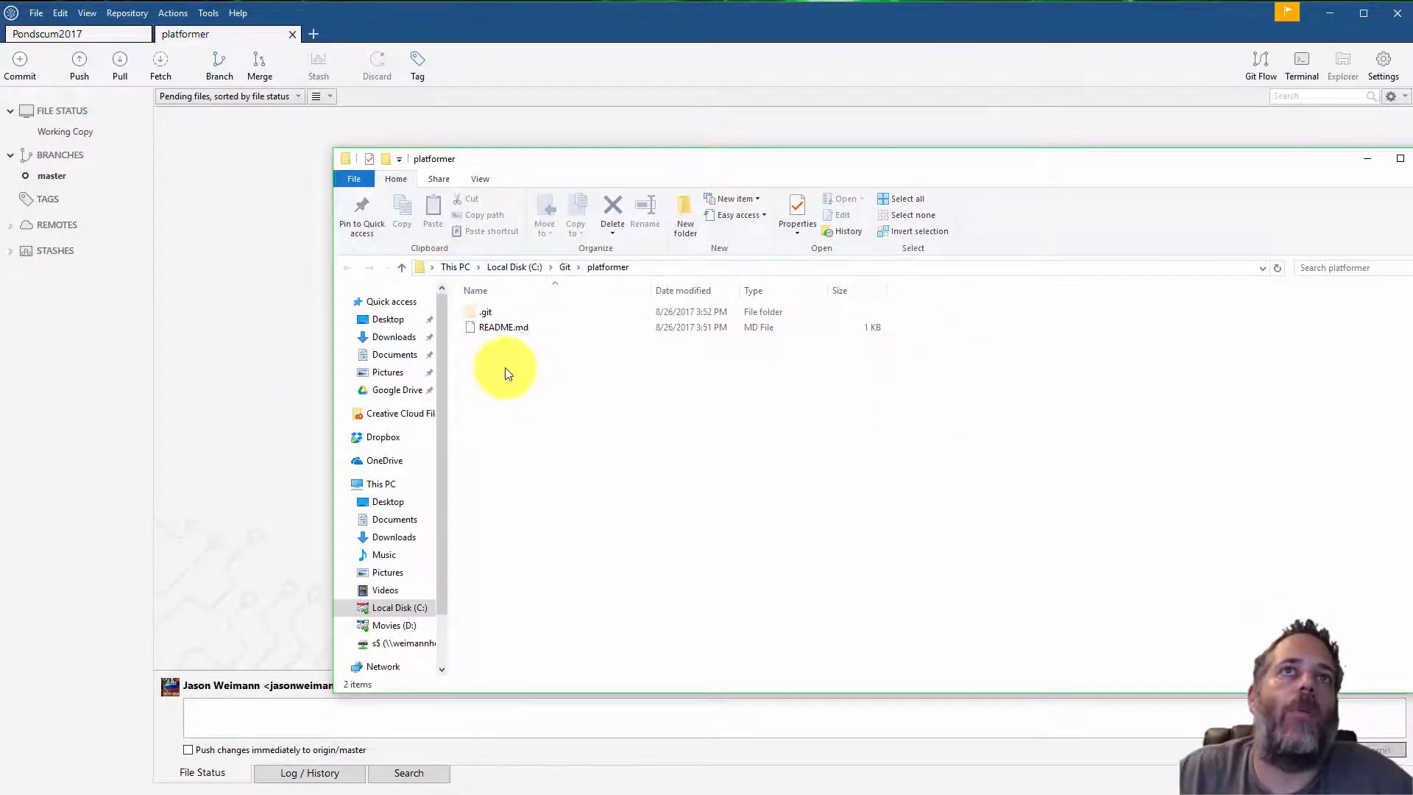
pyautogui.click(503, 330)
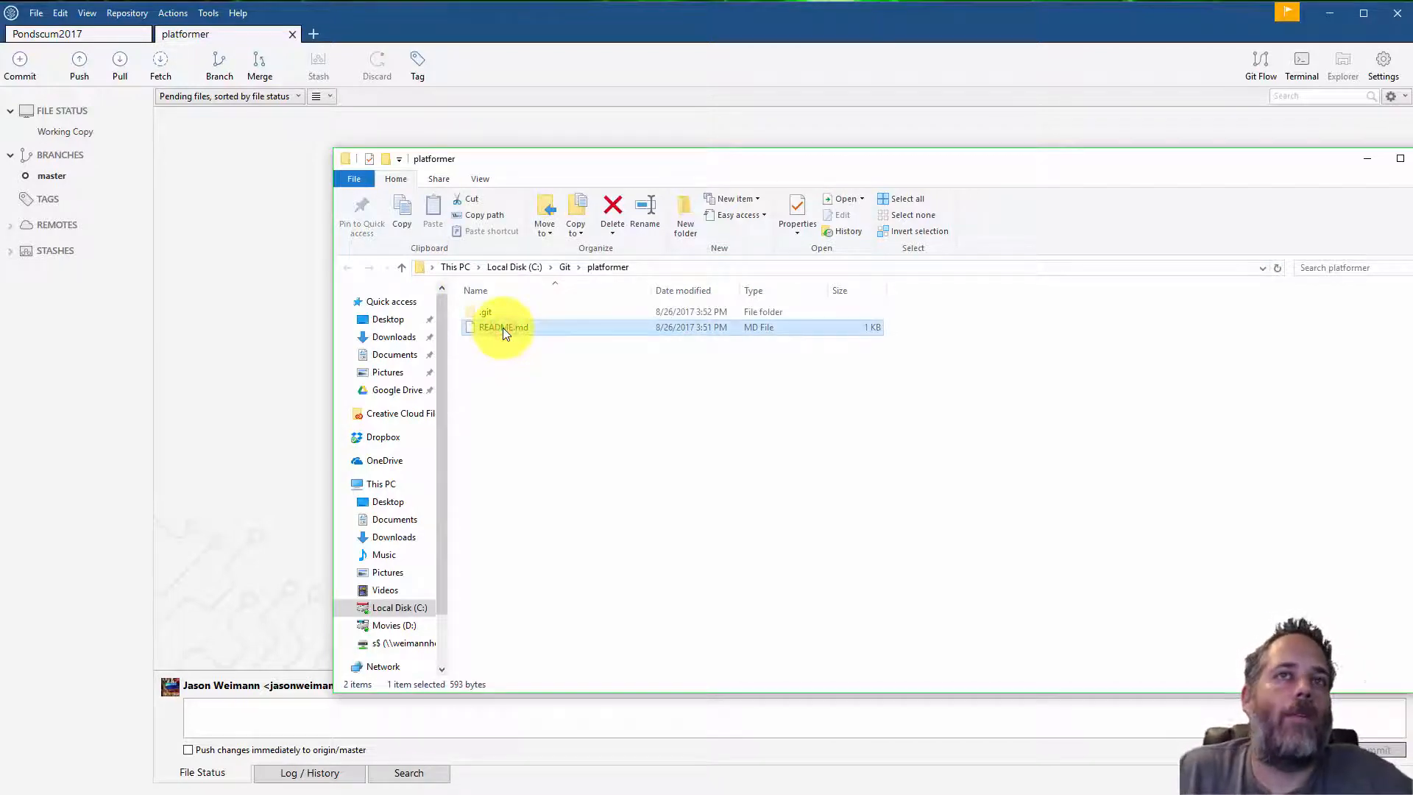
pyautogui.click(493, 319)
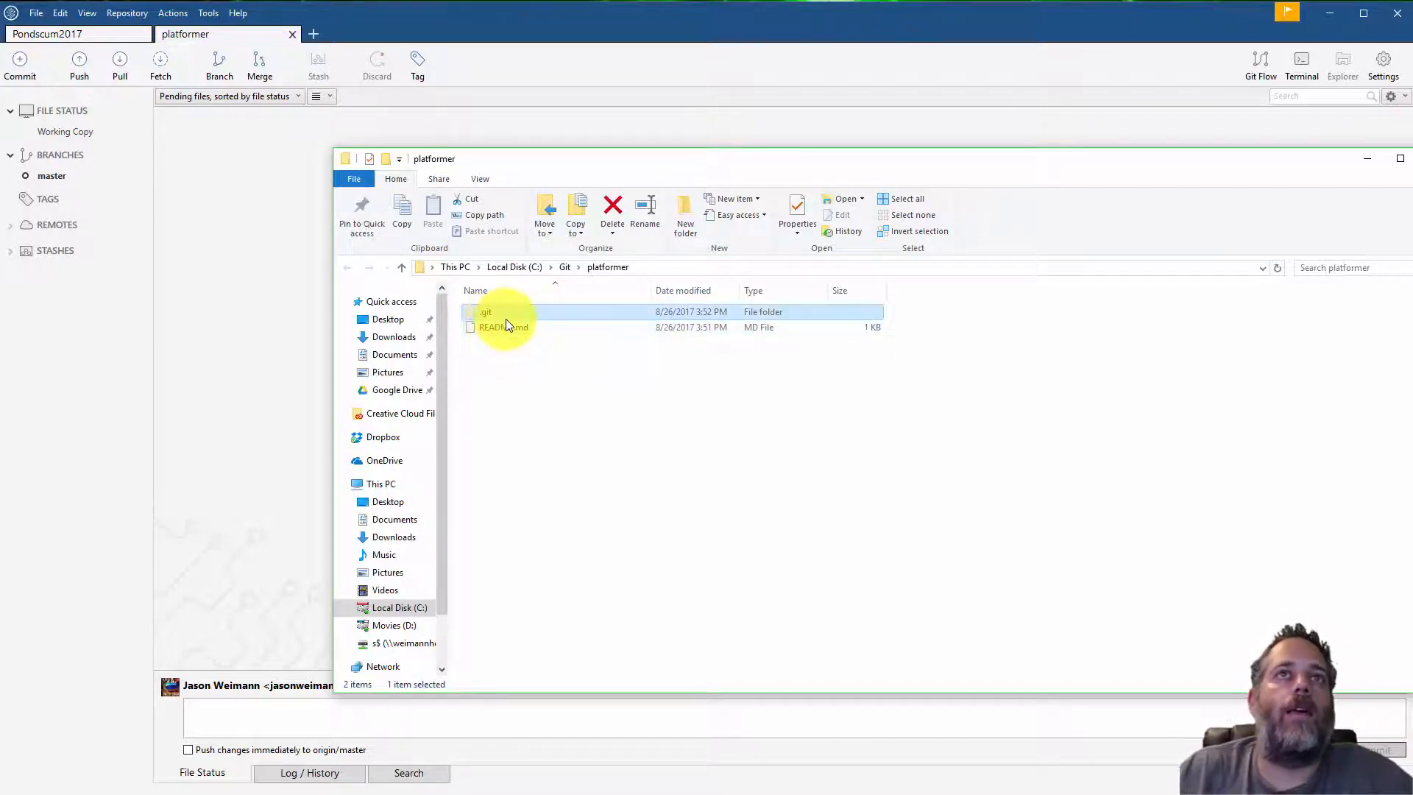
pyautogui.click(495, 359)
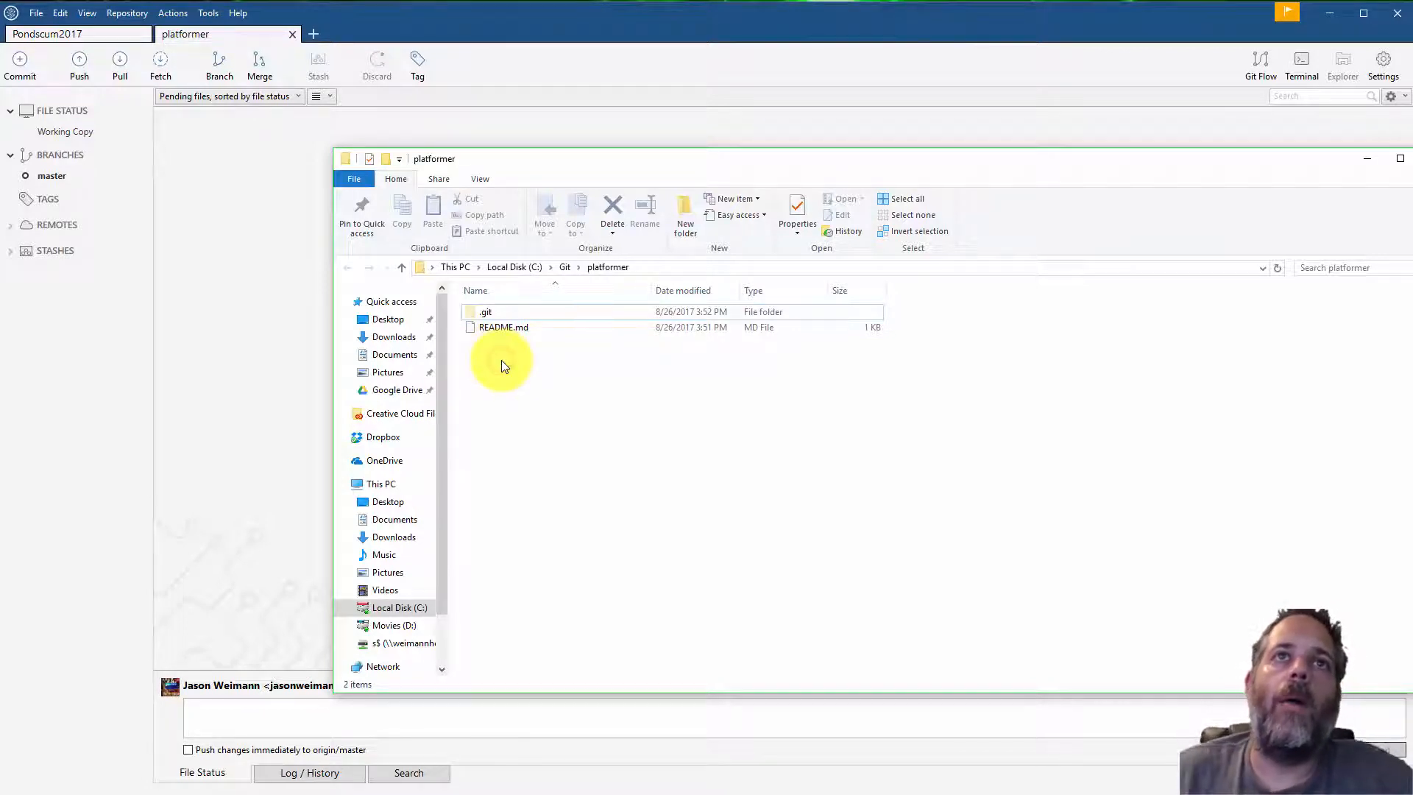
# Create a new text document named Welcome in the repository folder and open it
pyautogui.rightClick(501, 361)
pyautogui.moveTo(533, 597)
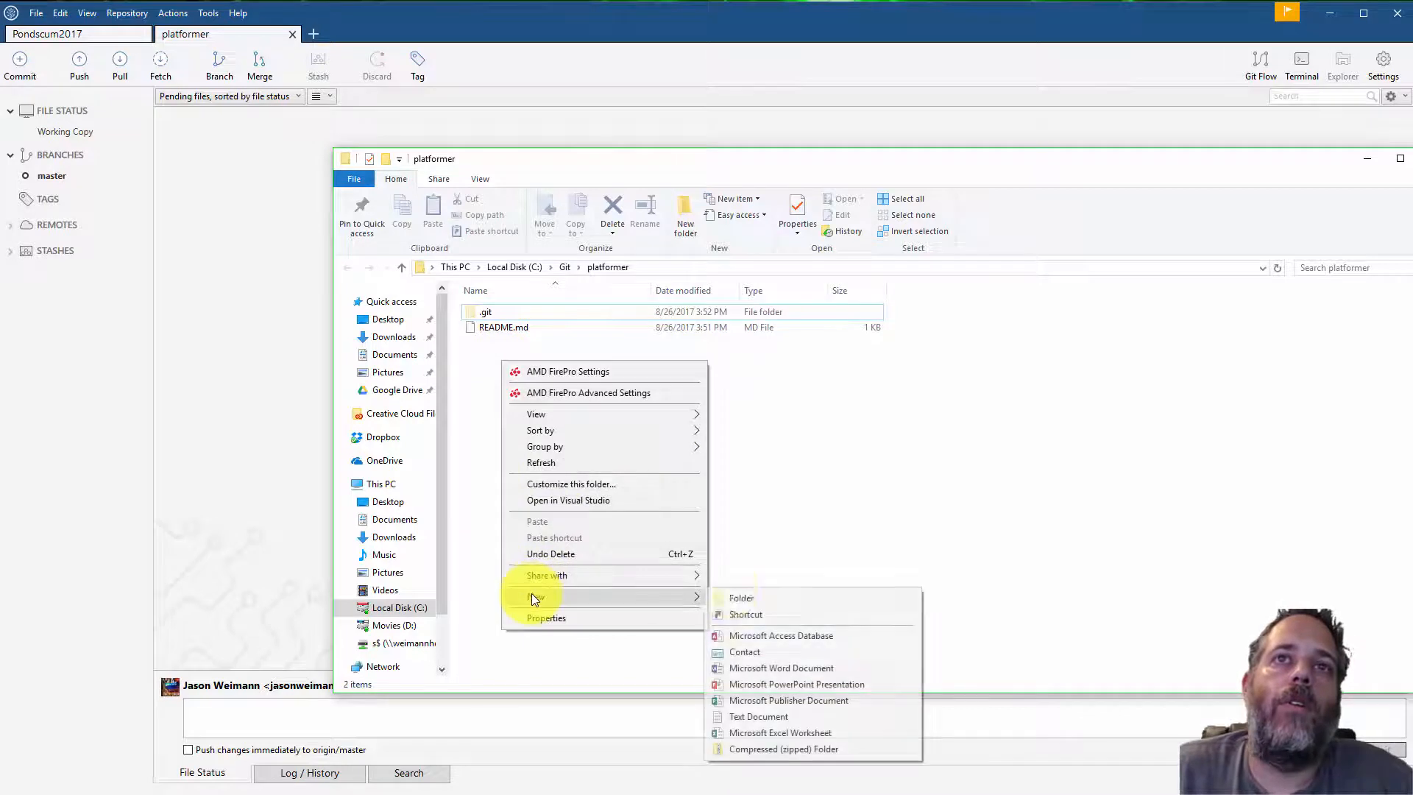
pyautogui.click(745, 713)
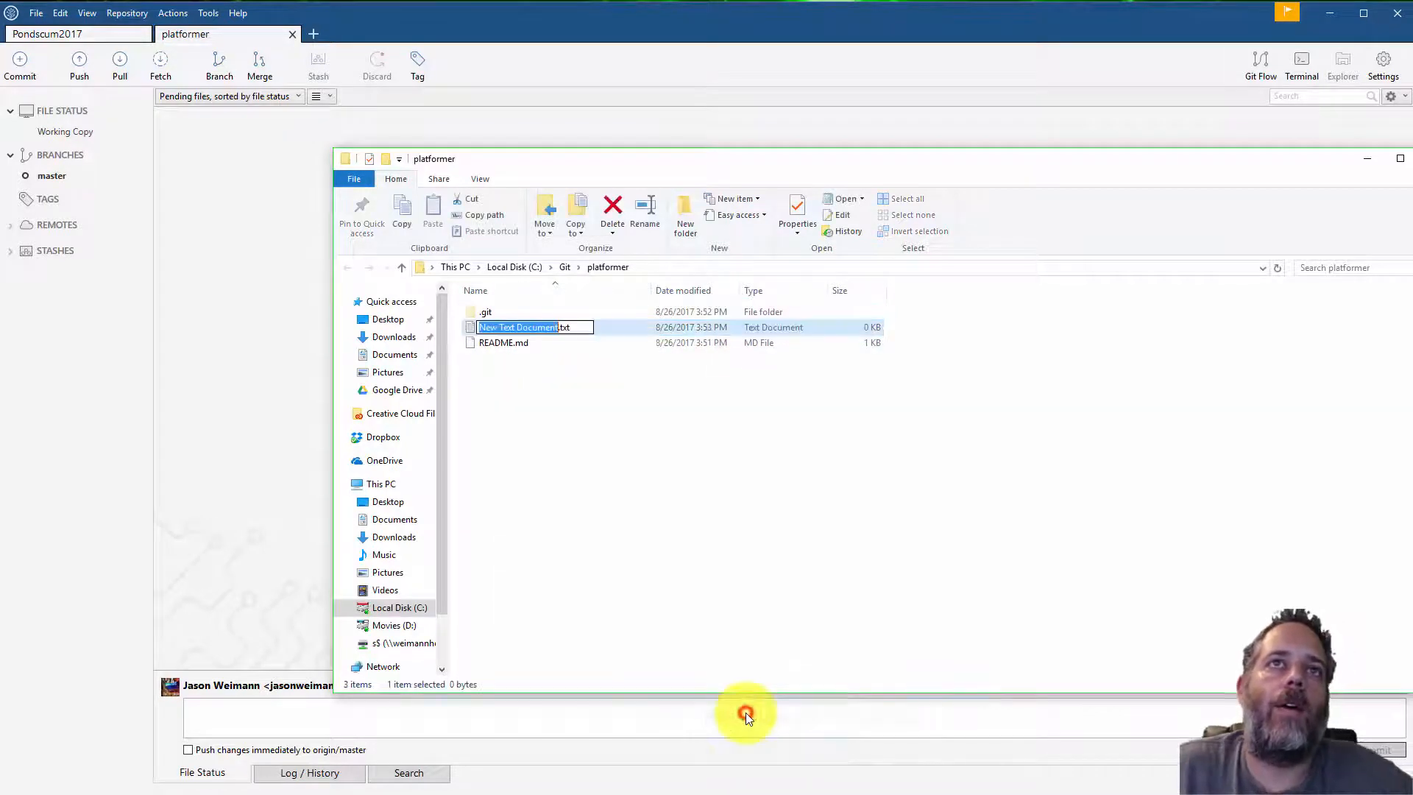
pyautogui.write('Welcome')
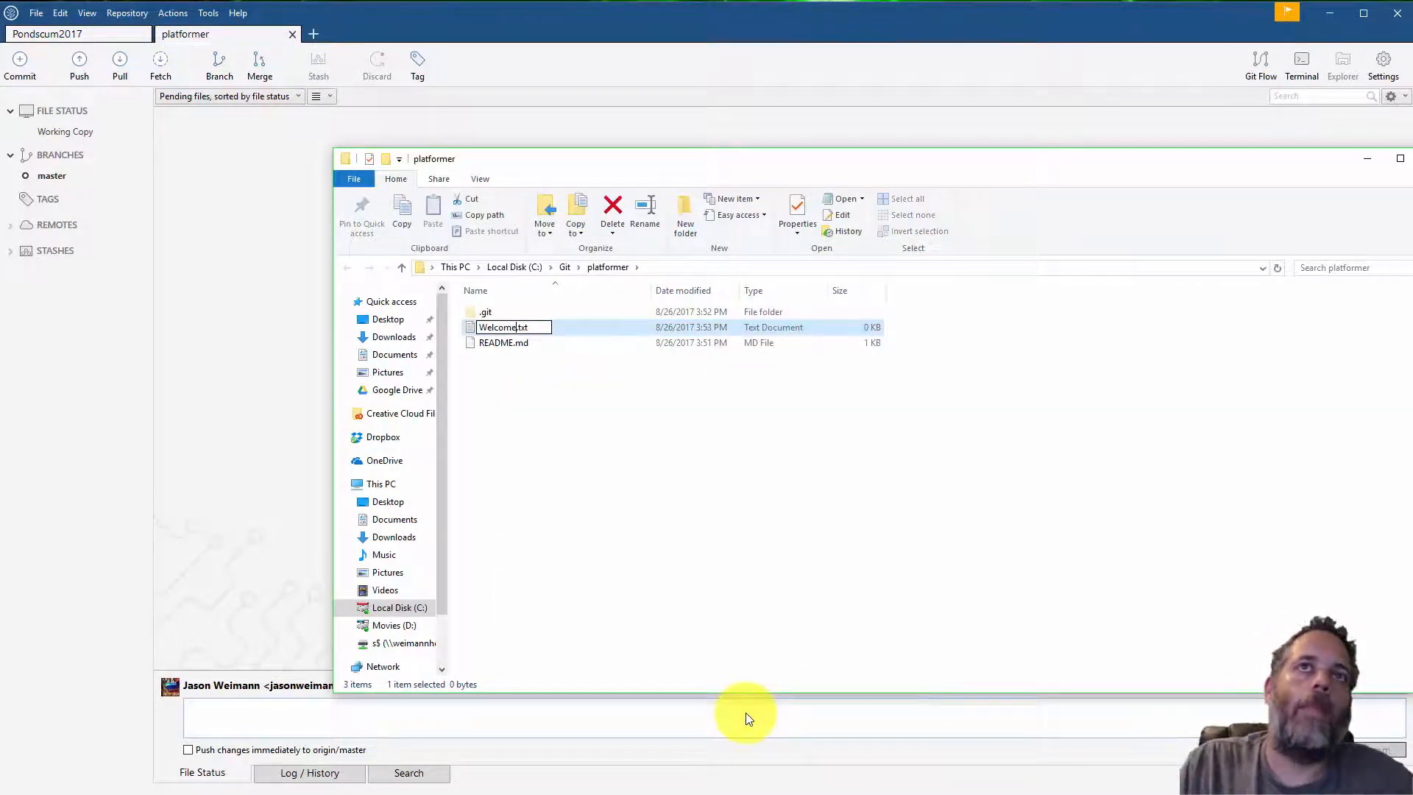
pyautogui.press('Return')
pyautogui.press('Return')
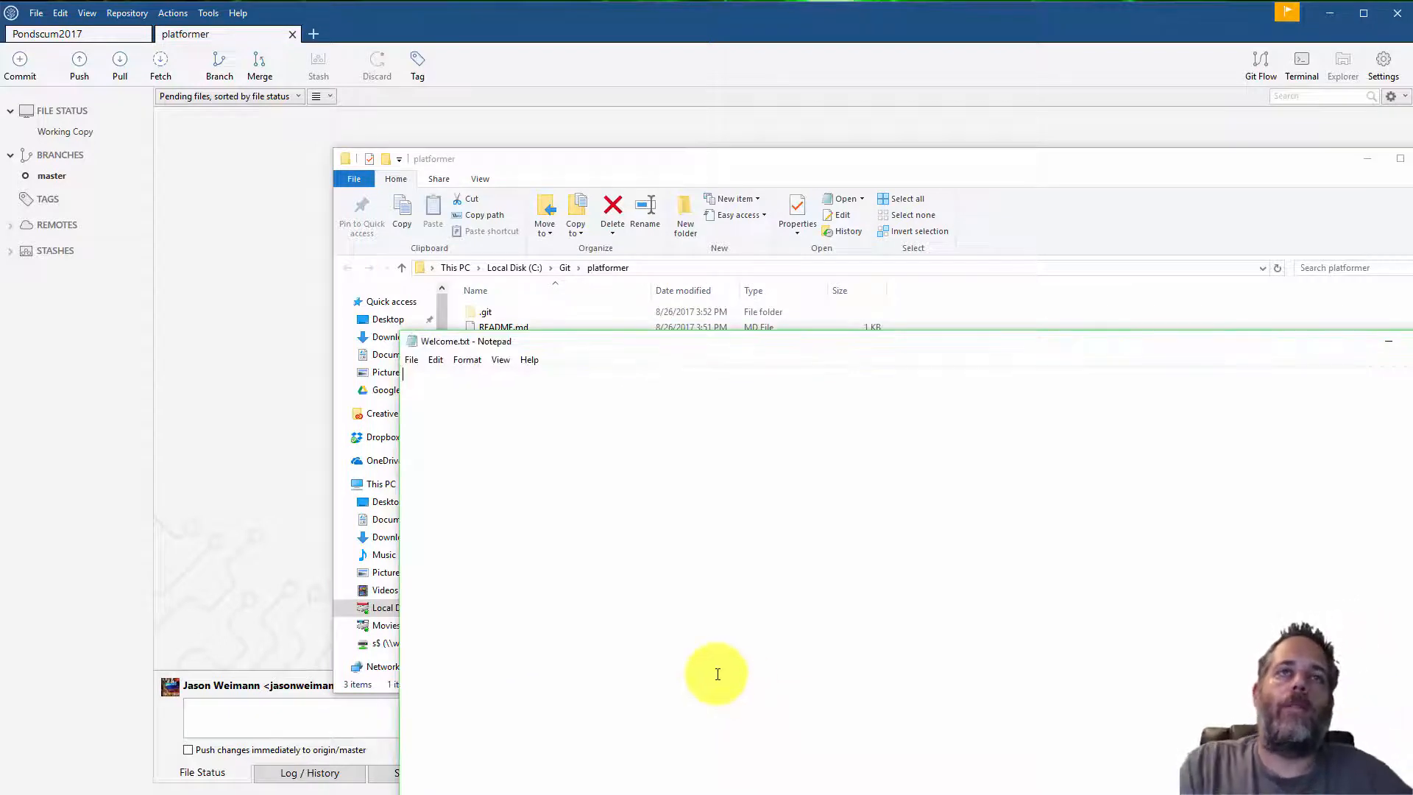
# Write 'Welcome to the Unity Course' in the file, save and close it, and minimize Explorer
pyautogui.write('Welcome to the U')
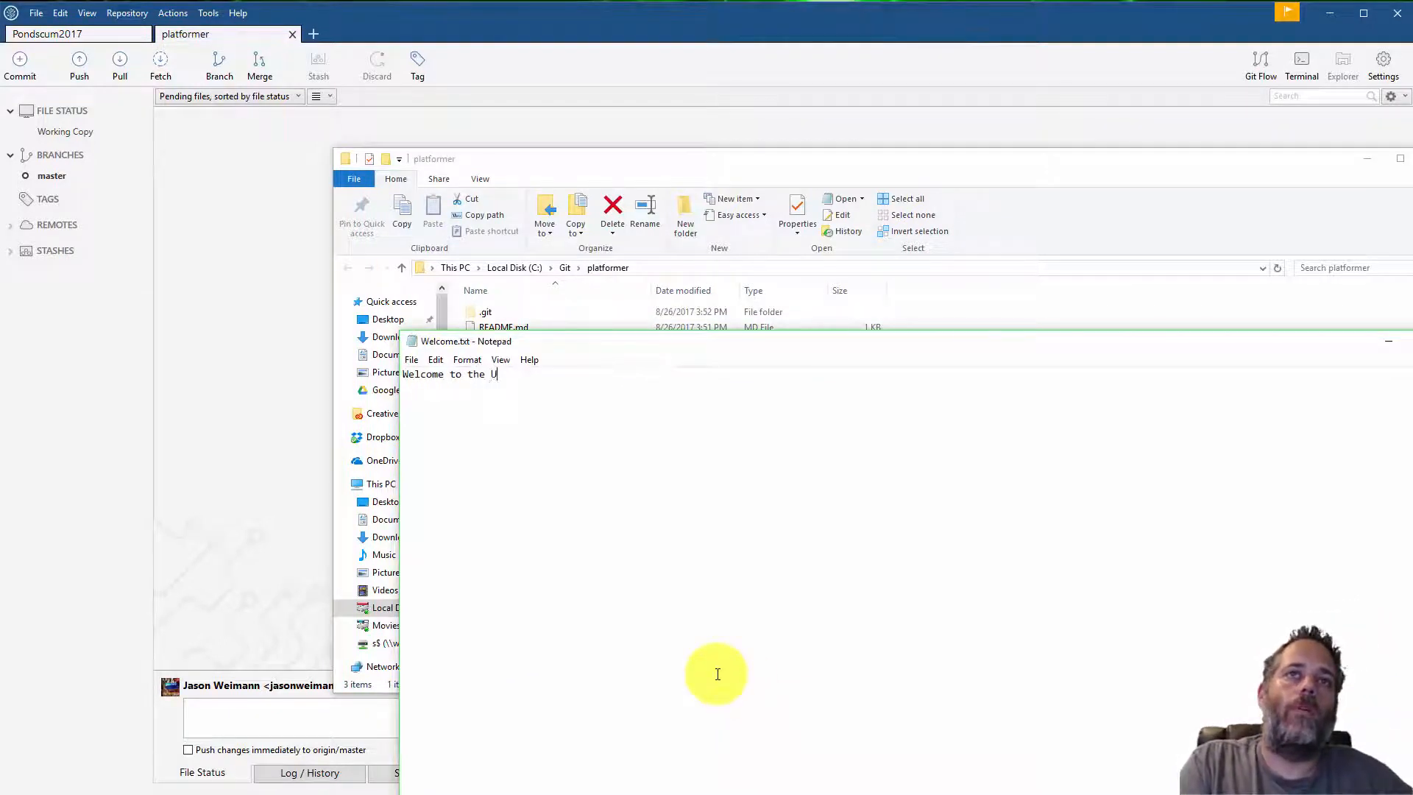
pyautogui.write('nity Course')
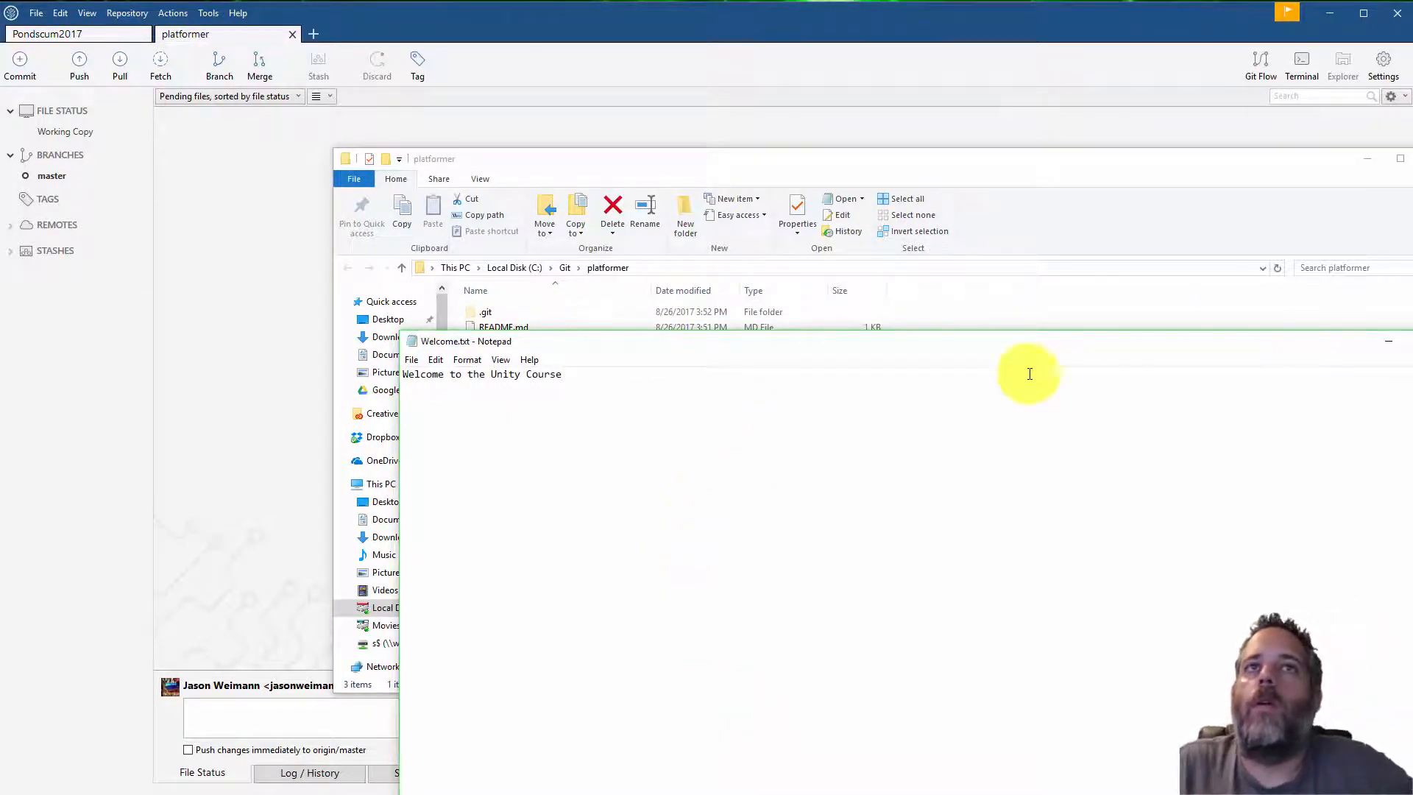
pyautogui.click(1406, 342)
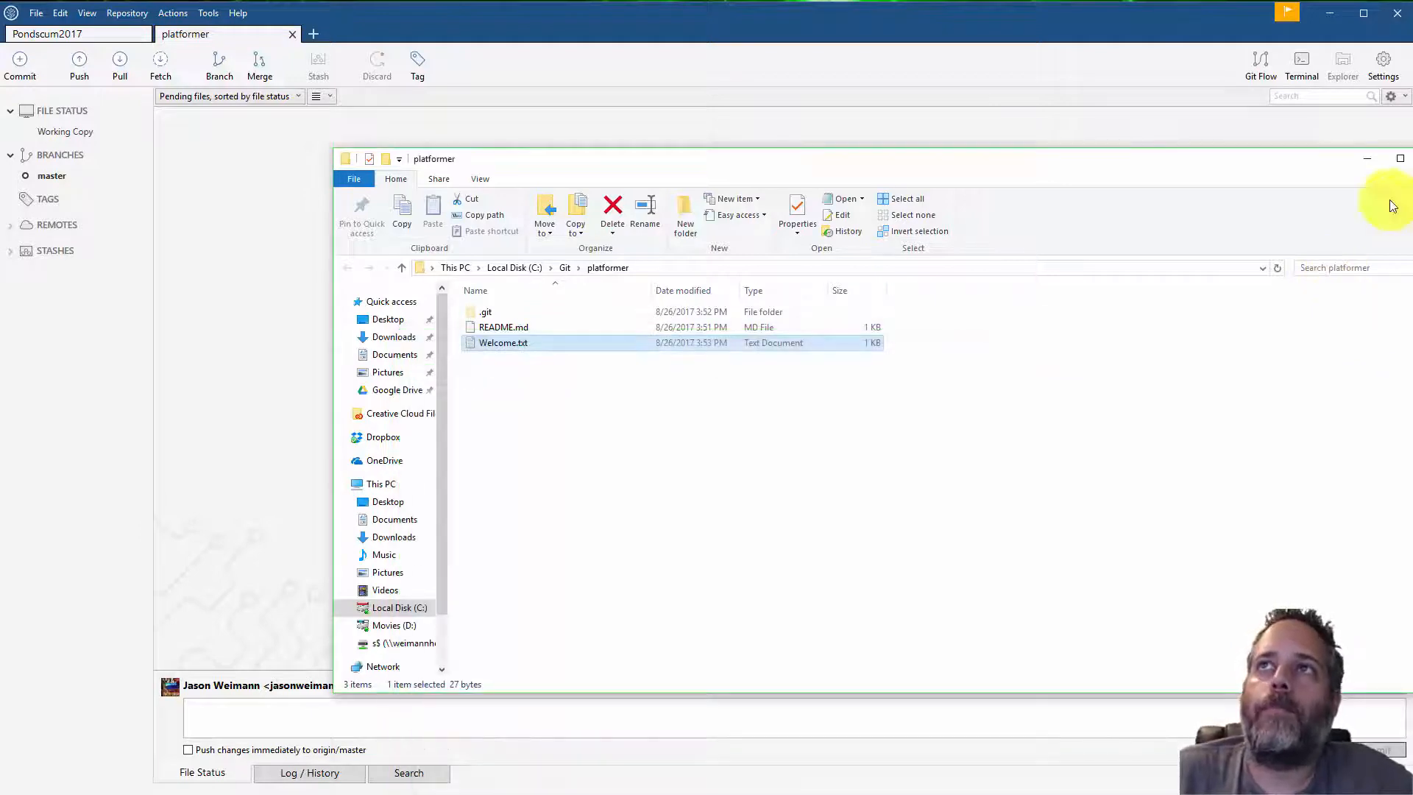
pyautogui.click(1365, 160)
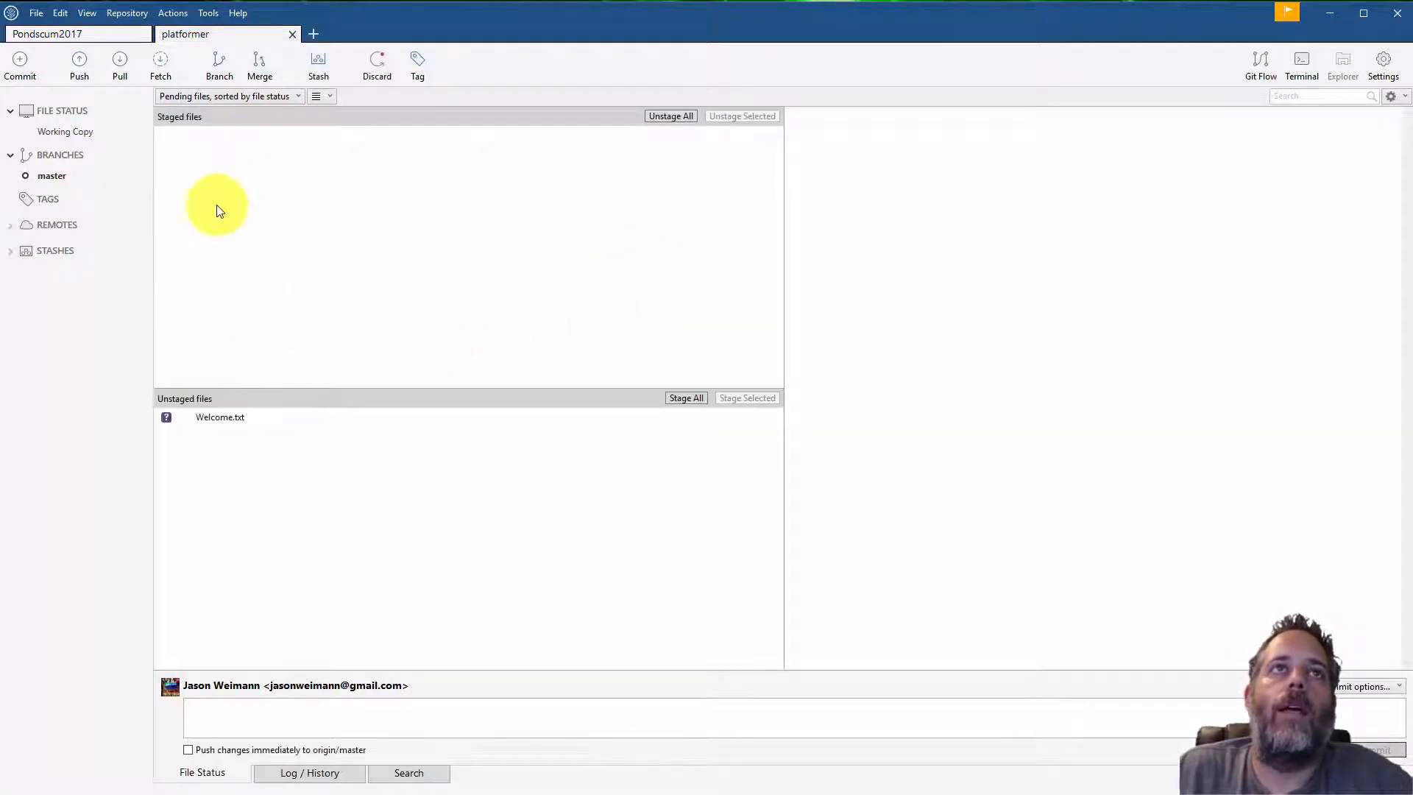
# Stage Welcome.txt for commit
pyautogui.click(219, 417)
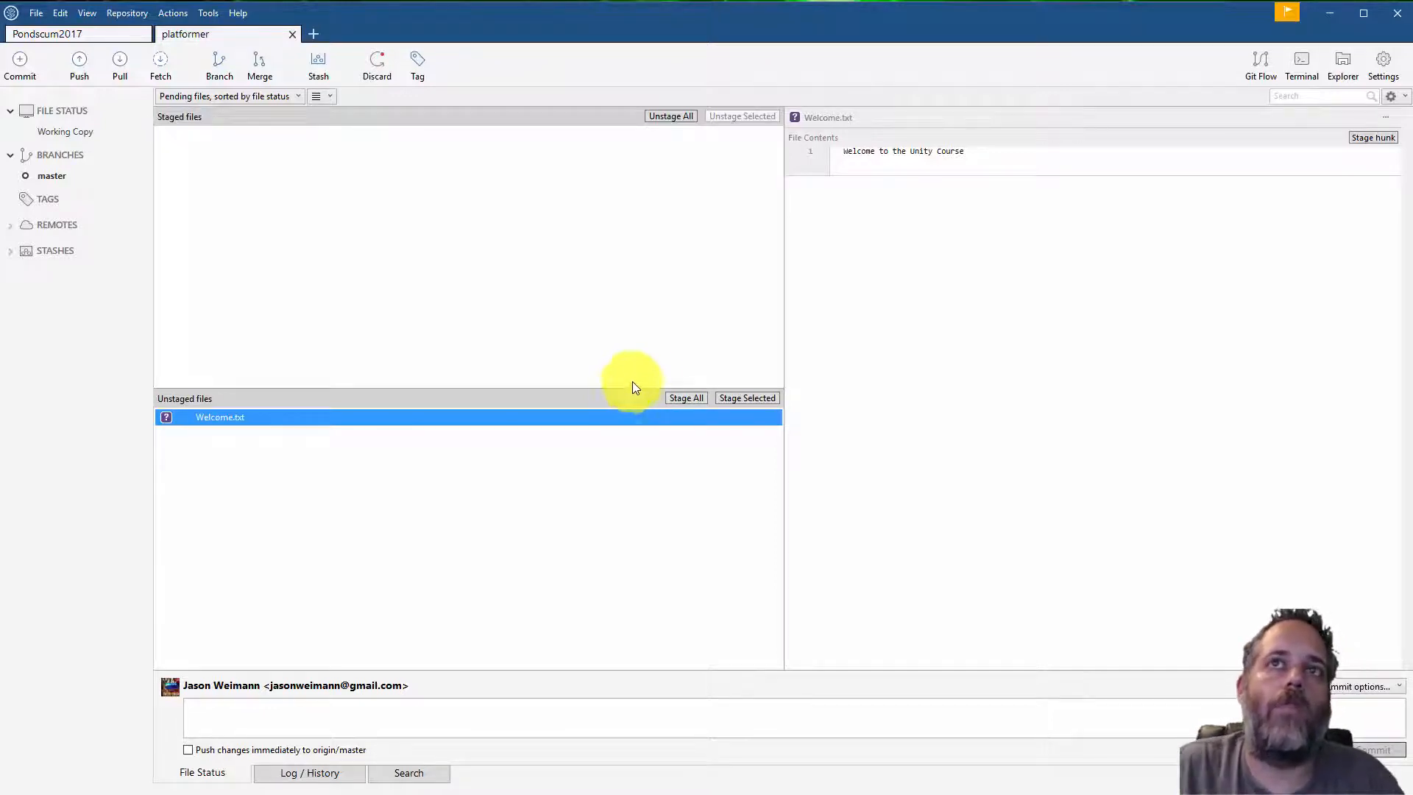
pyautogui.click(726, 402)
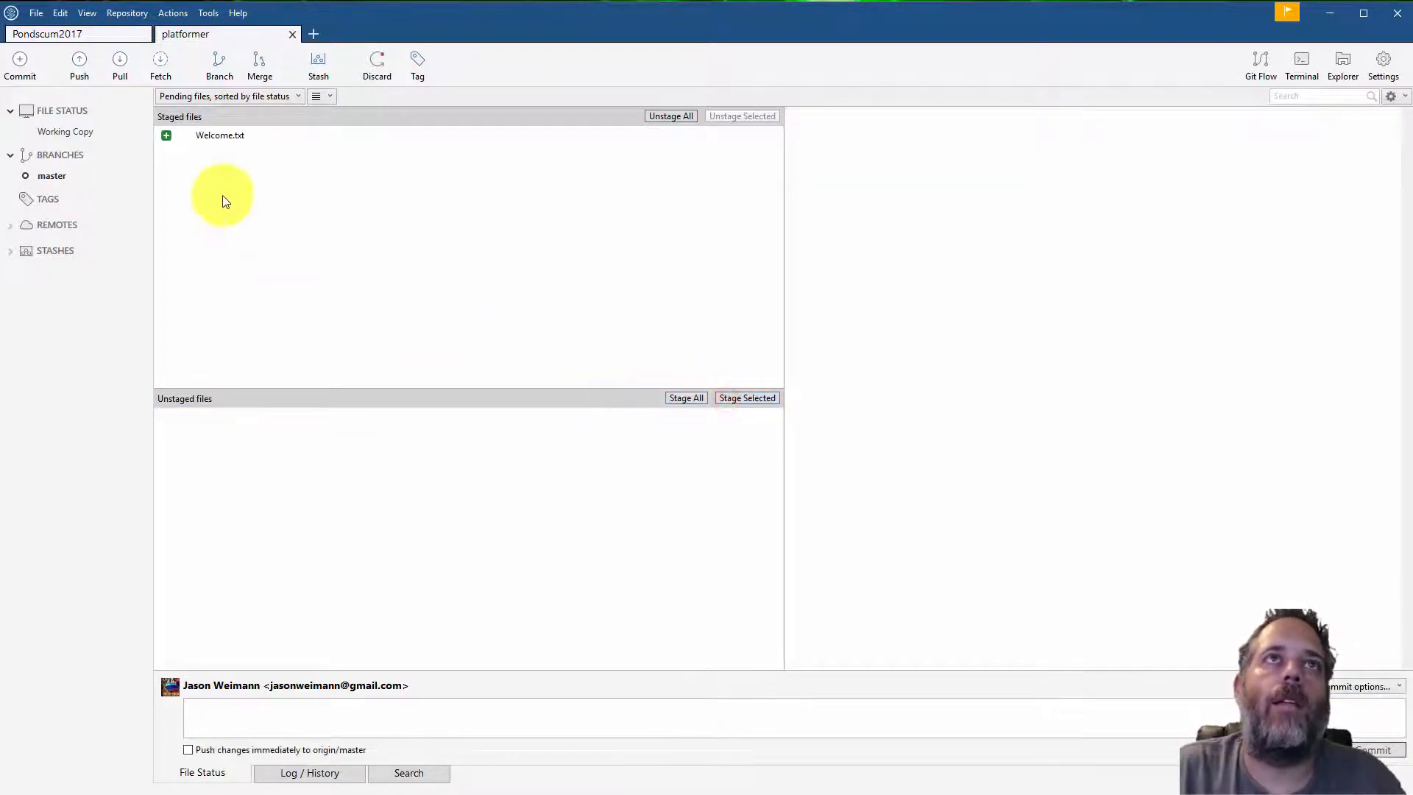
pyautogui.click(209, 138)
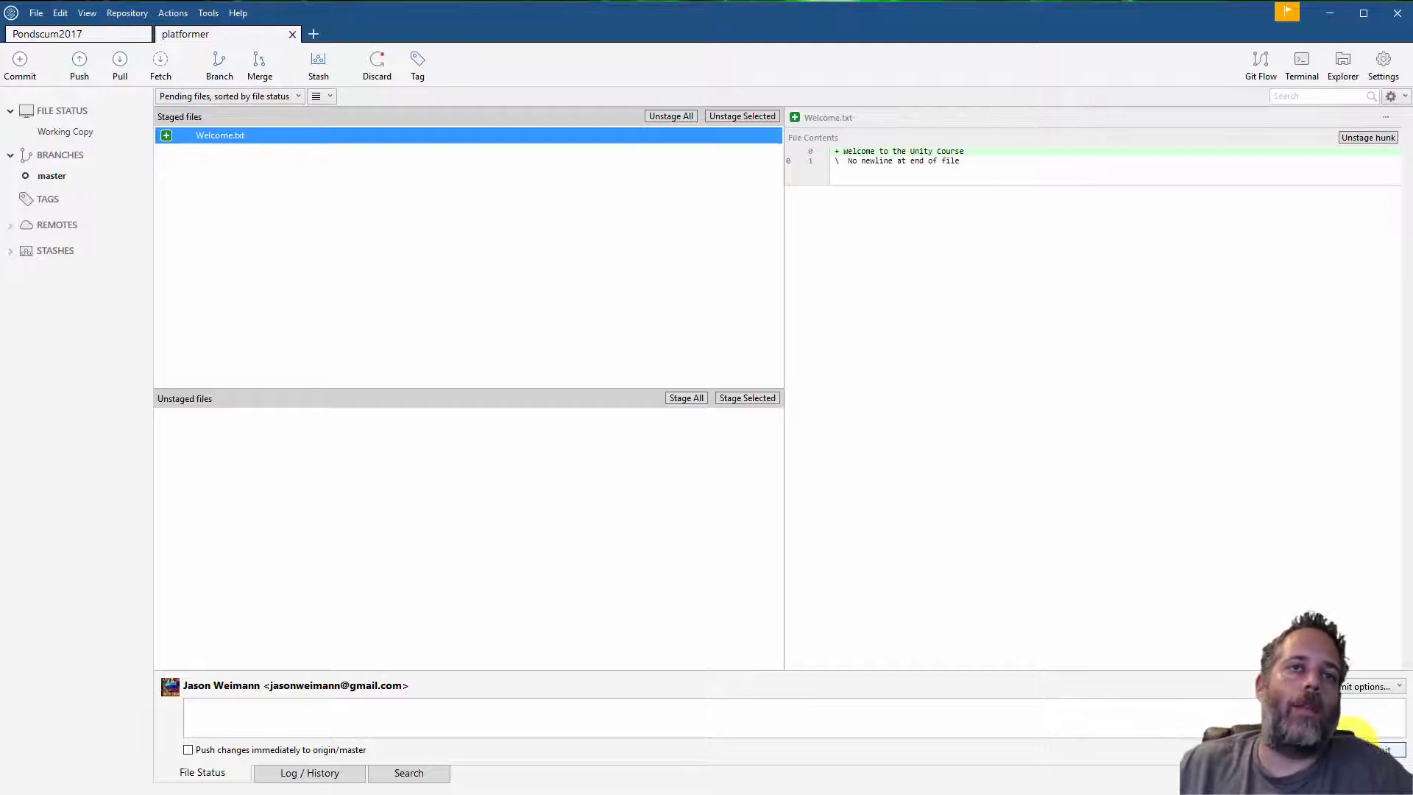
# Commit the staged Welcome.txt with the message 'Welcome Message'
pyautogui.click(1200, 719)
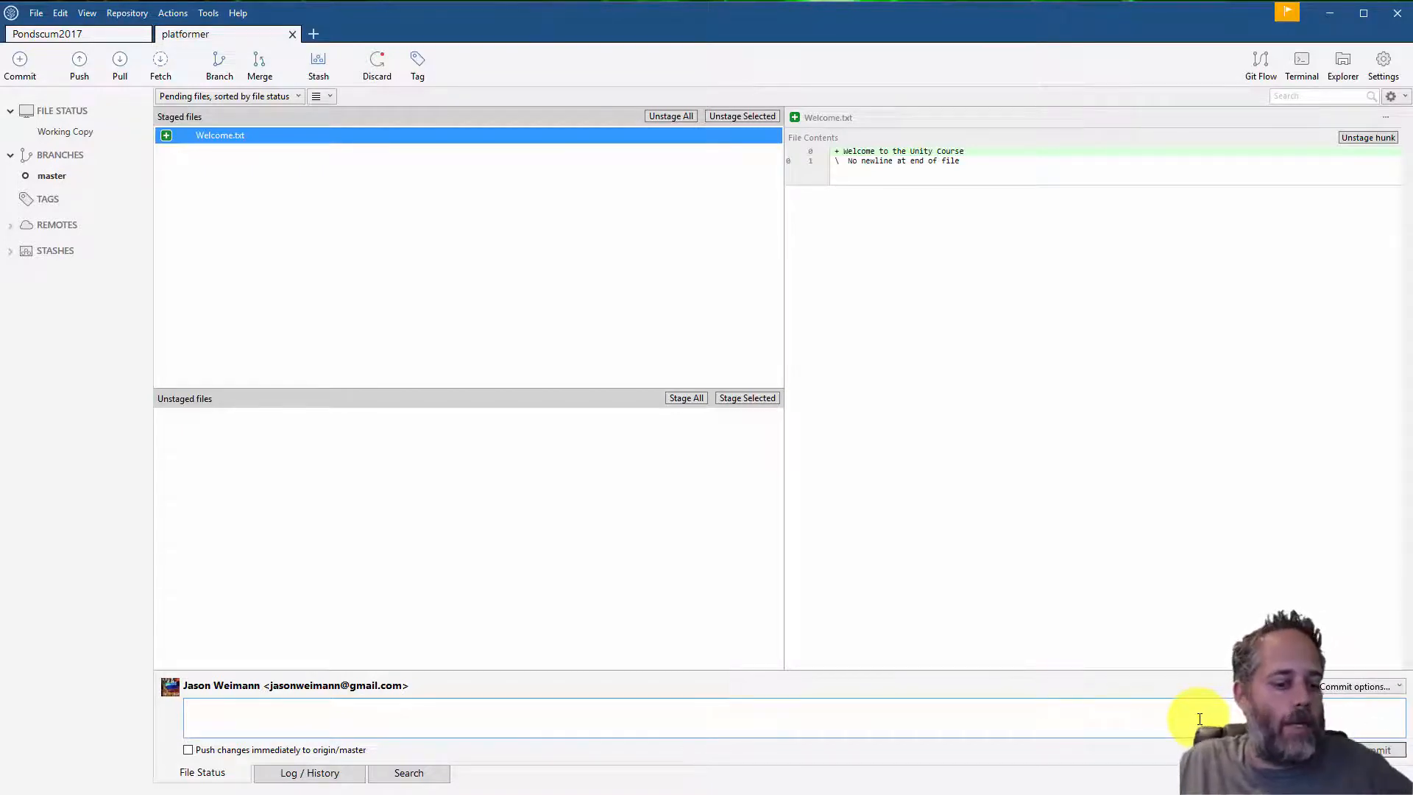
pyautogui.write('Welco')
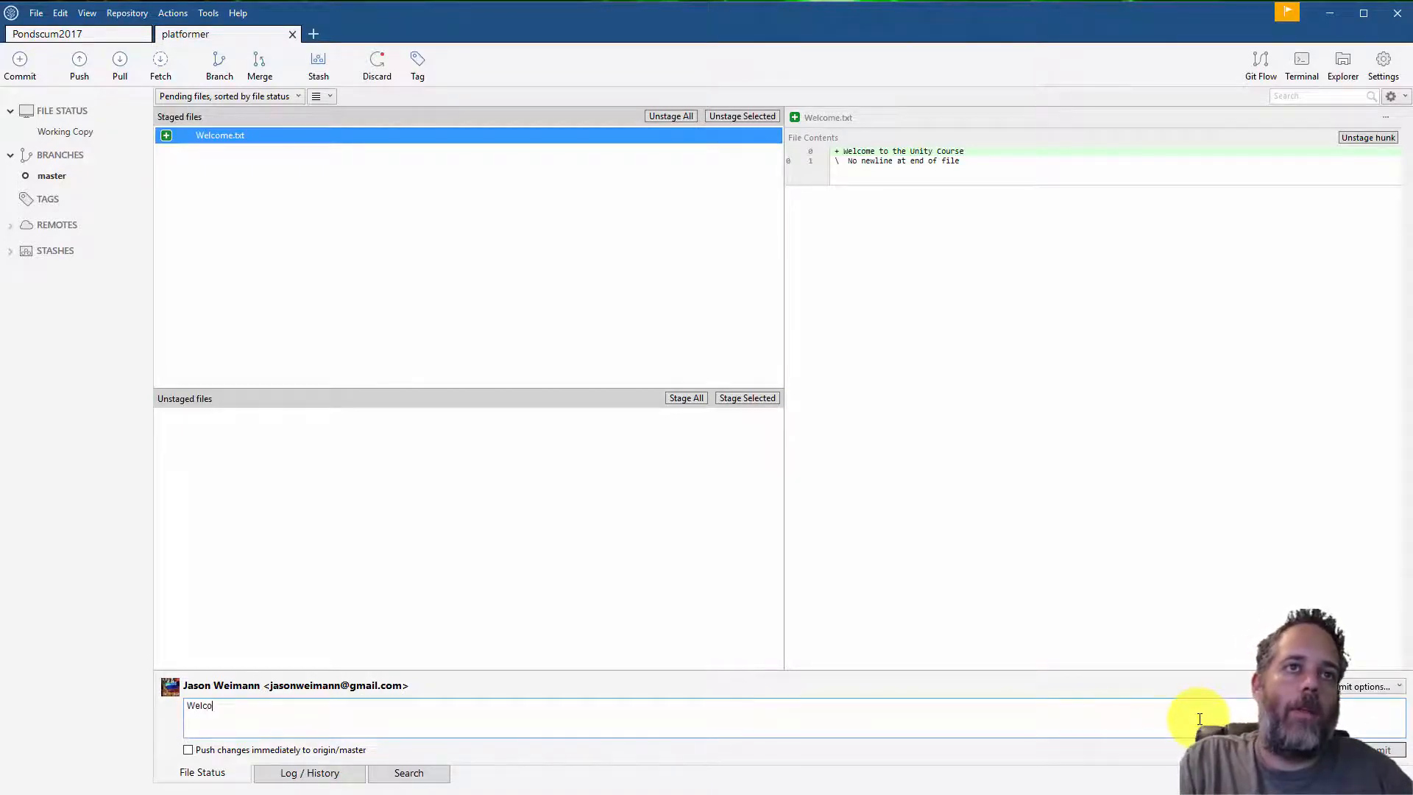
pyautogui.write('me ')
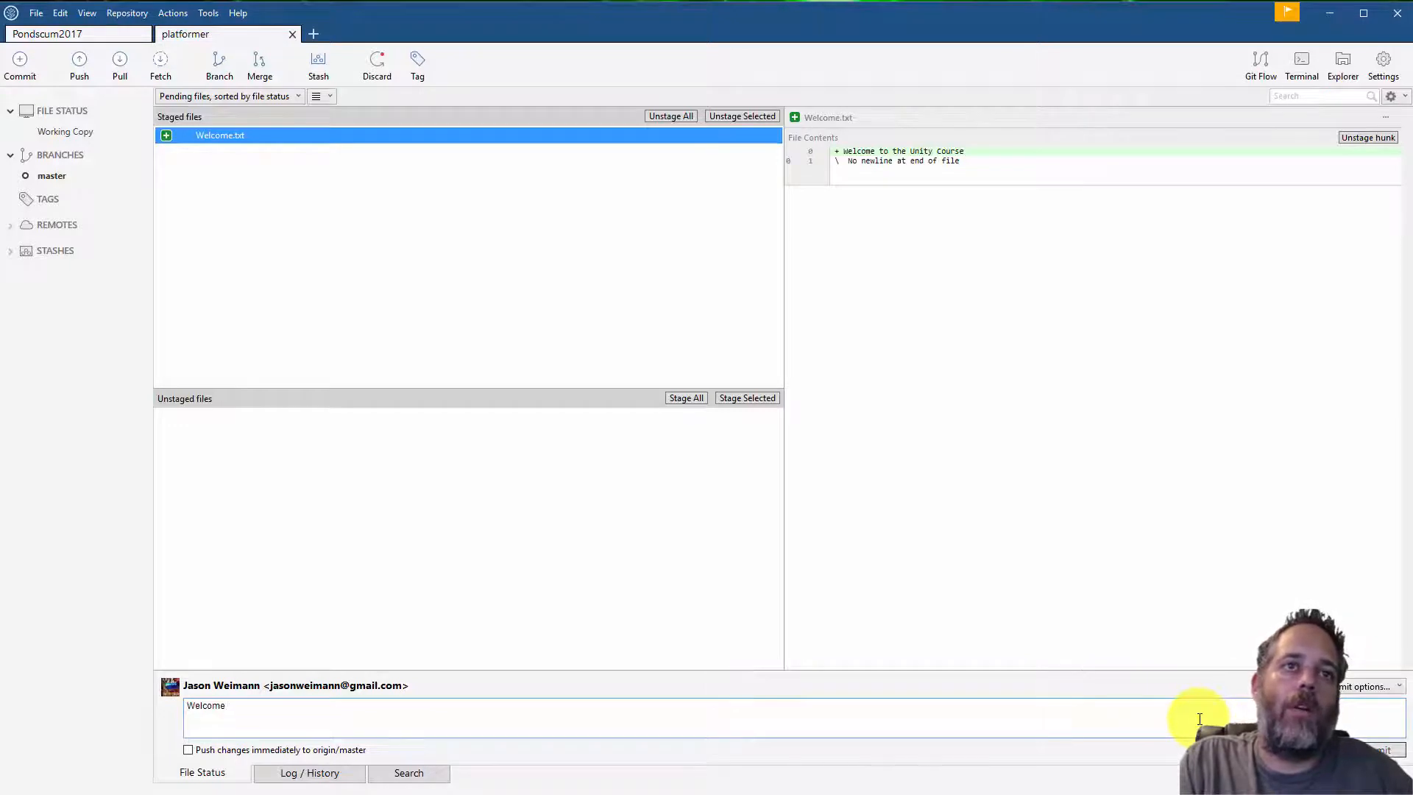
pyautogui.write('Message')
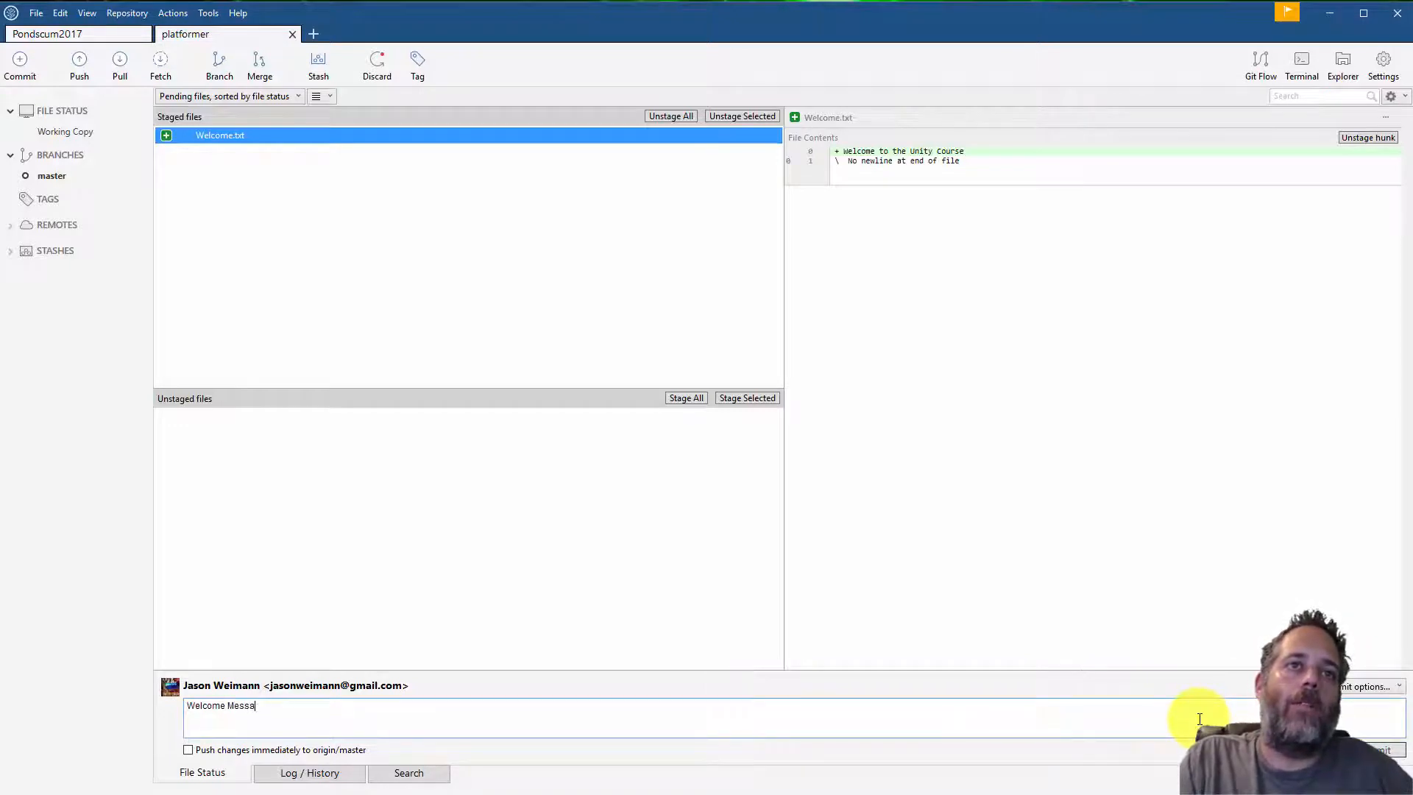
pyautogui.click(1393, 751)
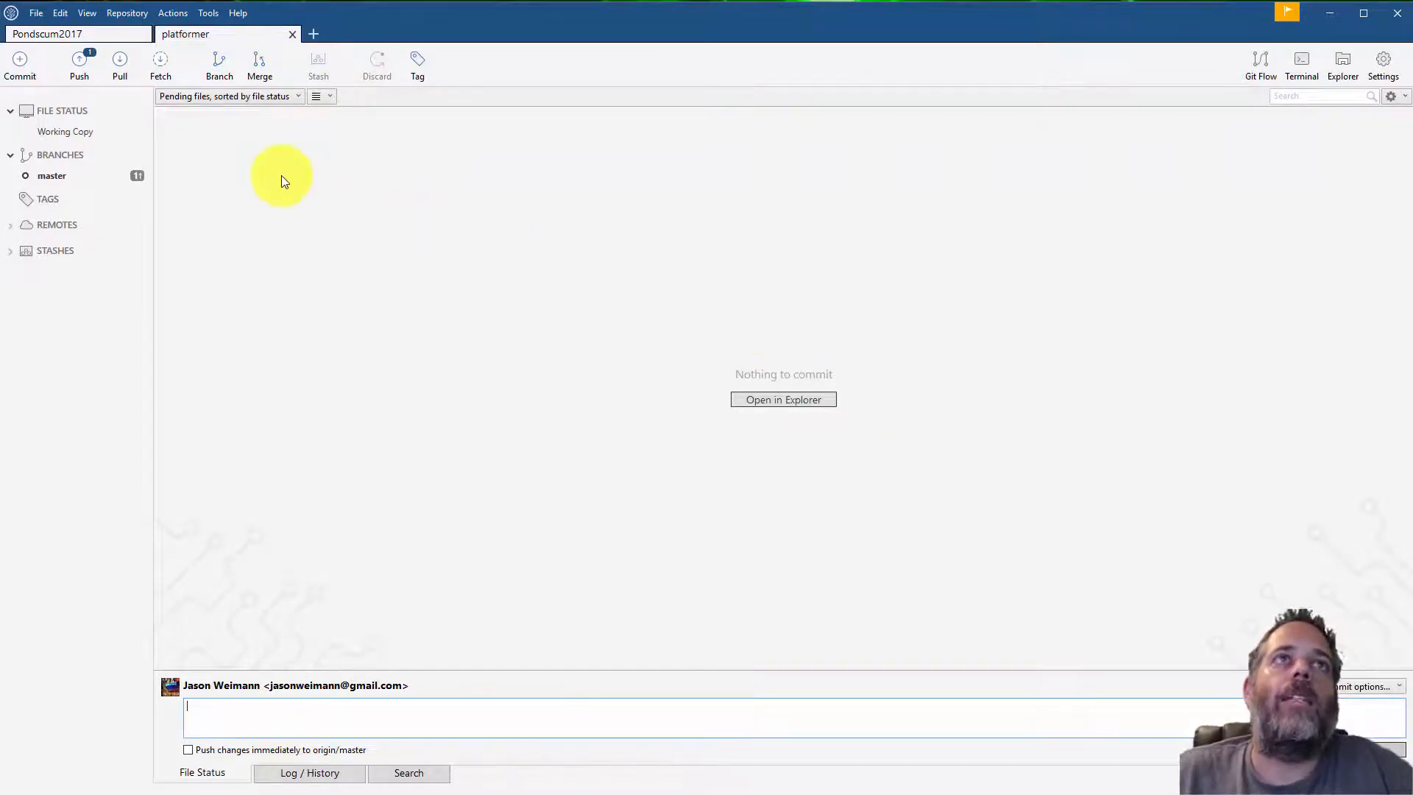
# Open the master branch history and push the new commit to the origin remote
pyautogui.click(126, 179)
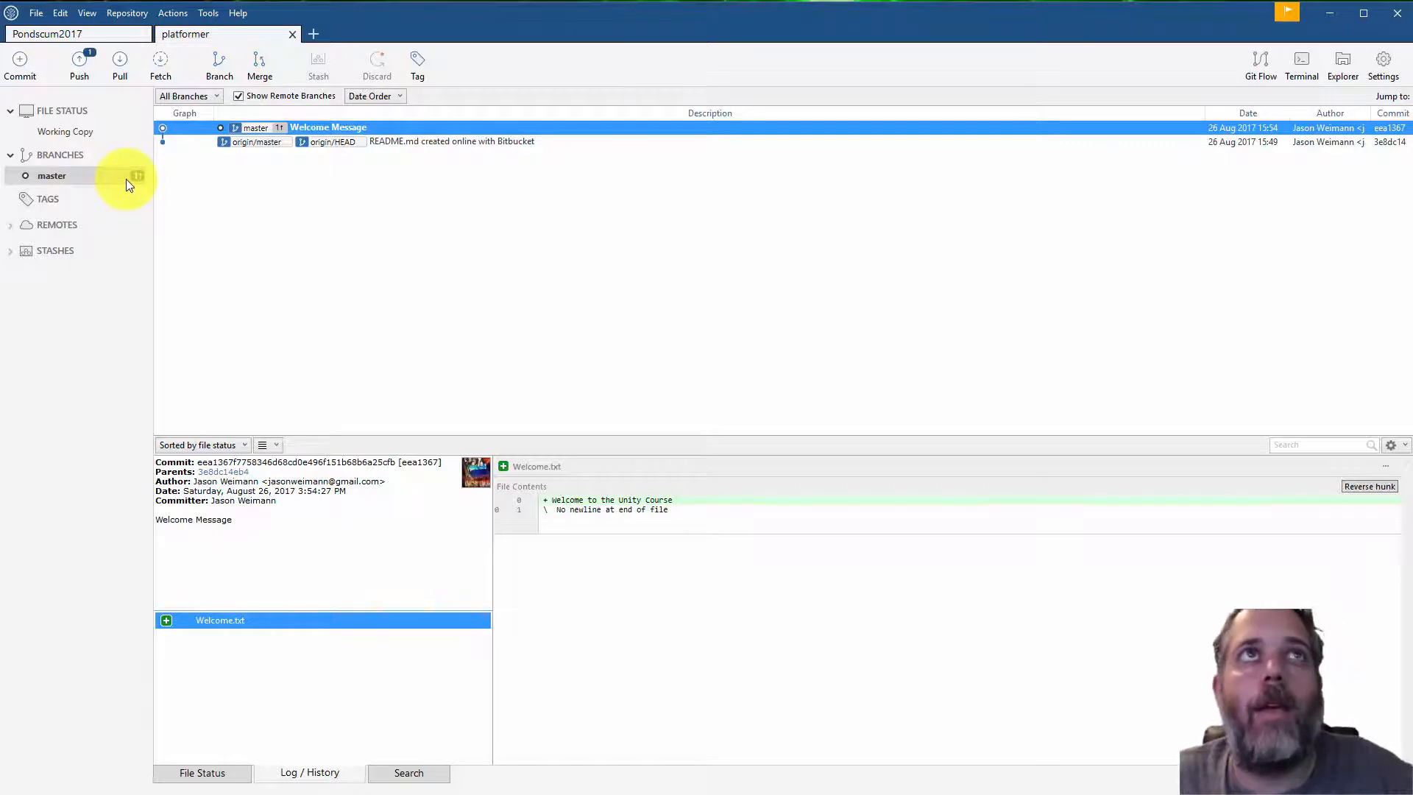
pyautogui.click(69, 78)
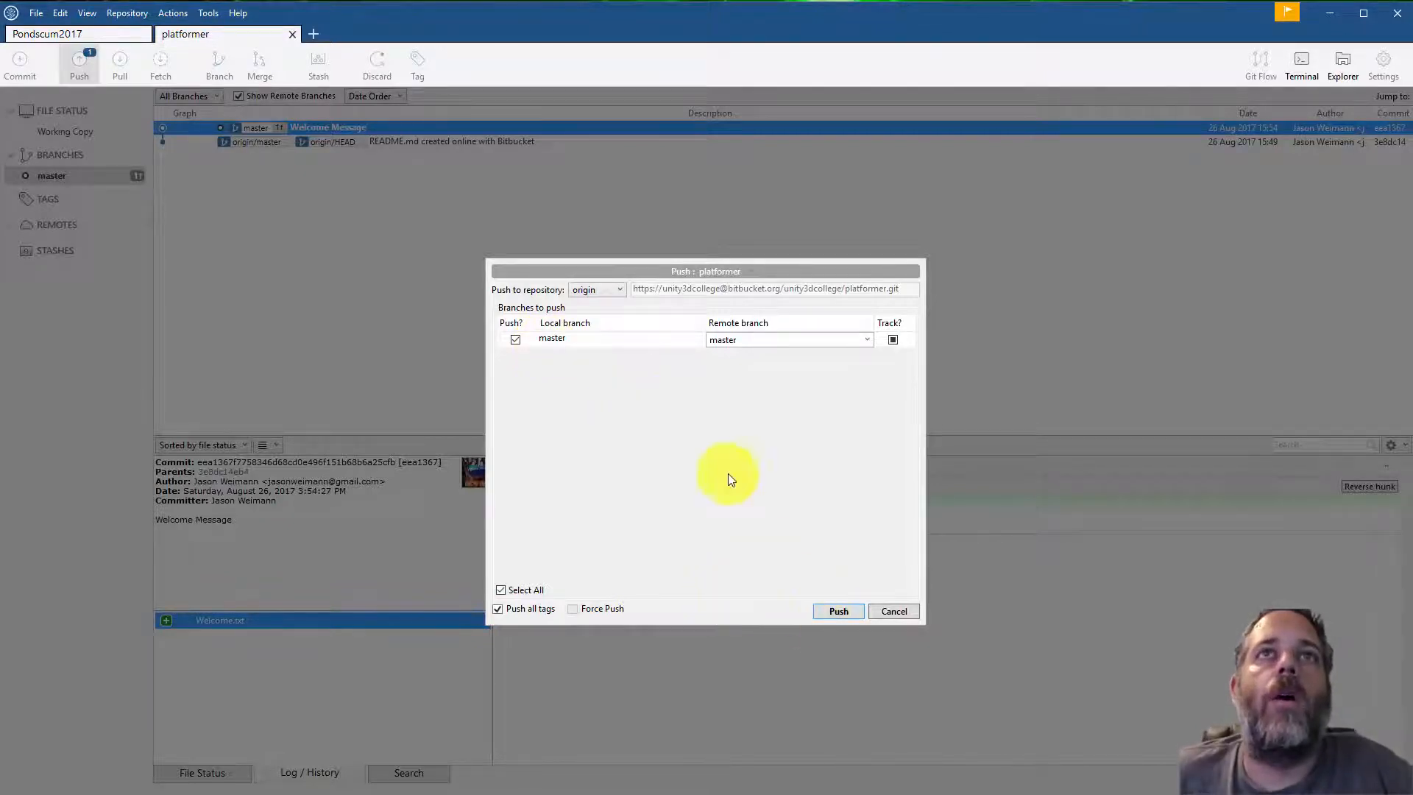
pyautogui.click(836, 611)
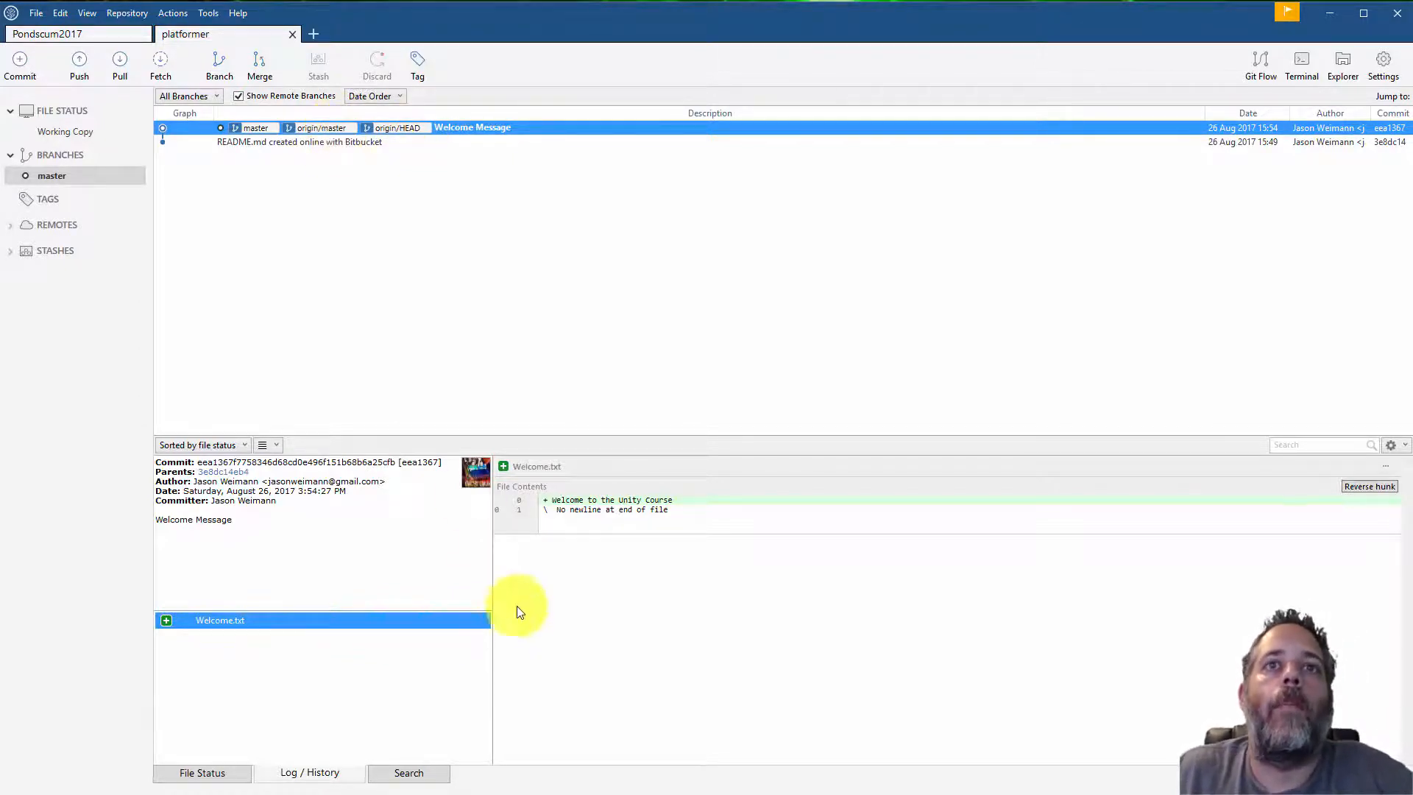
# Reopen Welcome.txt, insert 'Mastery' before 'Unity' in its line, and save it
pyautogui.click(588, 794)
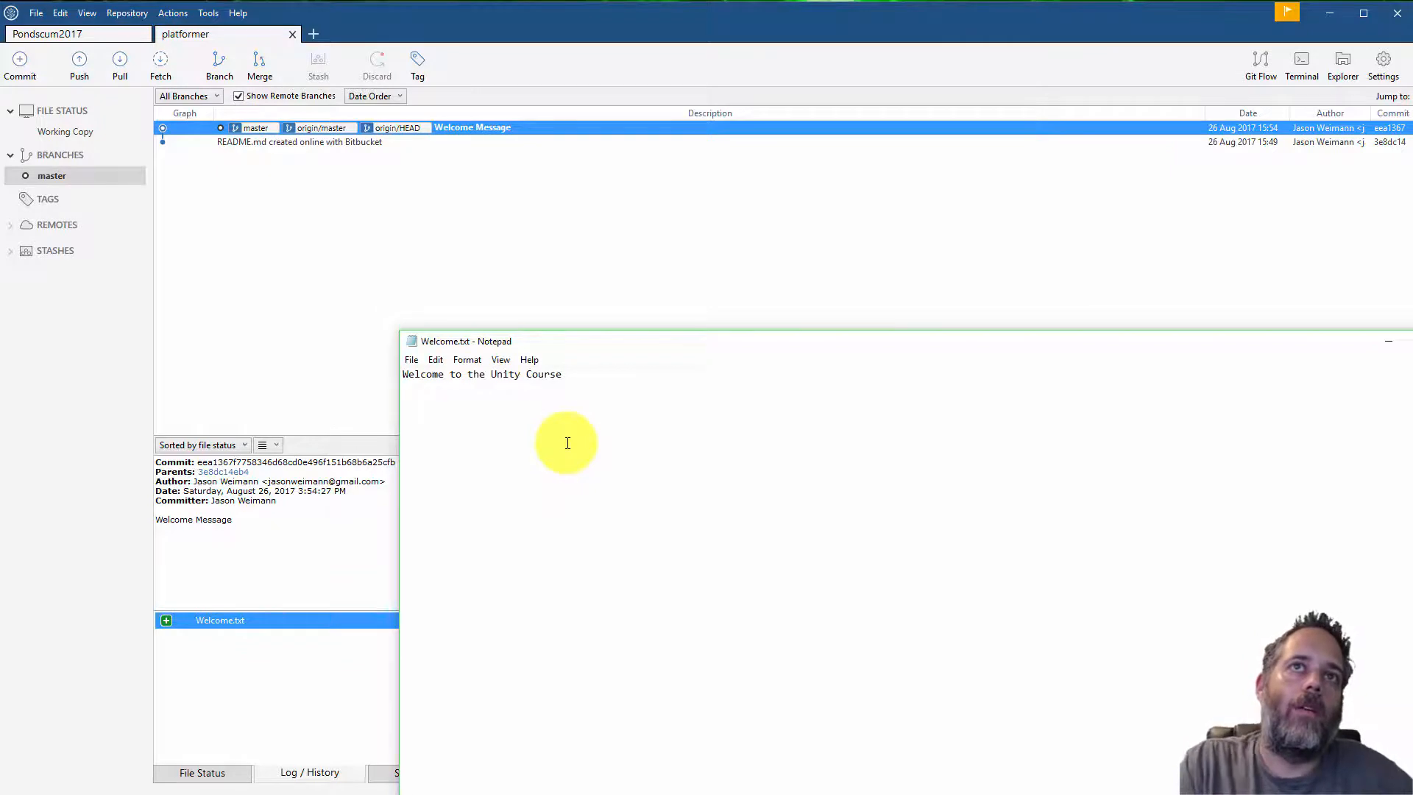
pyautogui.click(487, 375)
pyautogui.write('Mastery')
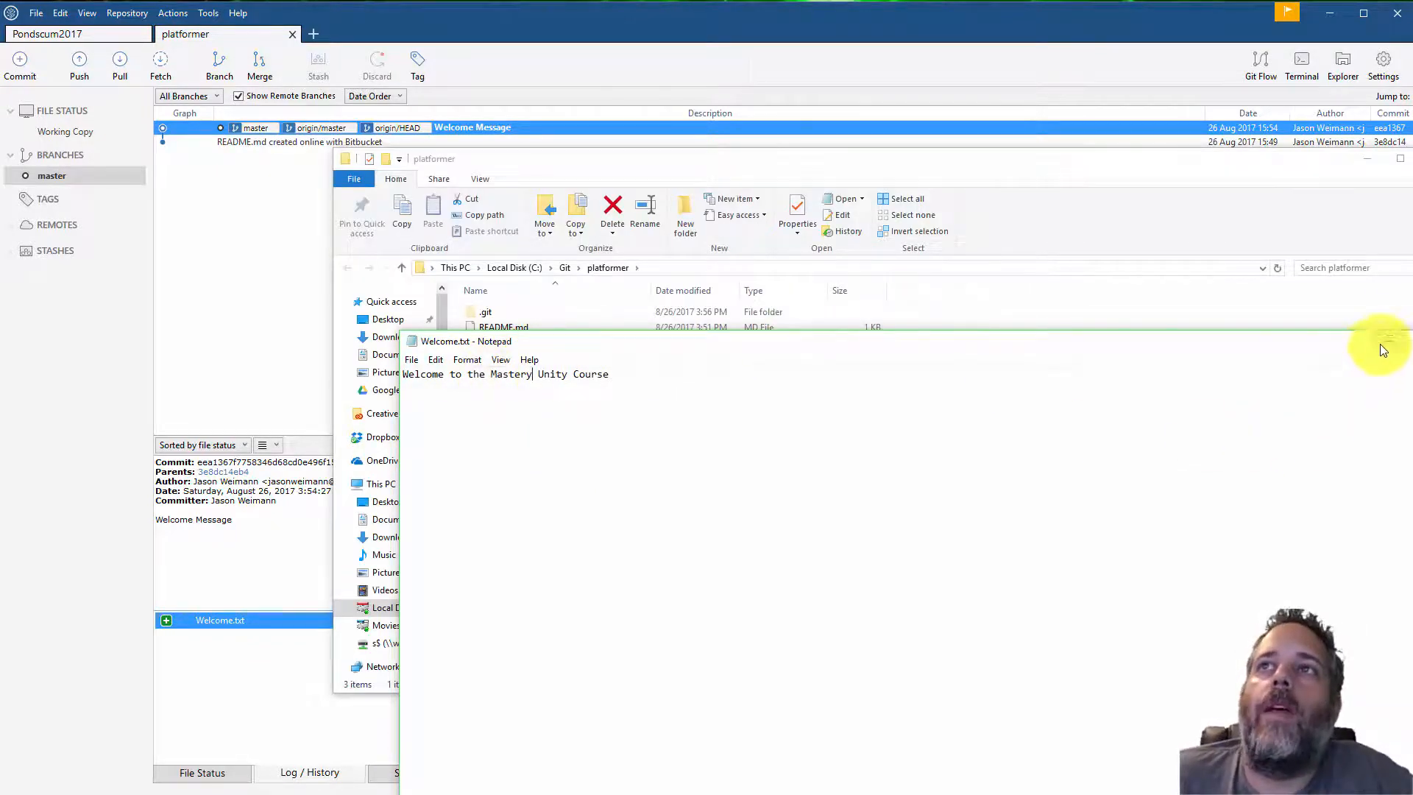
pyautogui.click(1382, 350)
pyautogui.click(1366, 160)
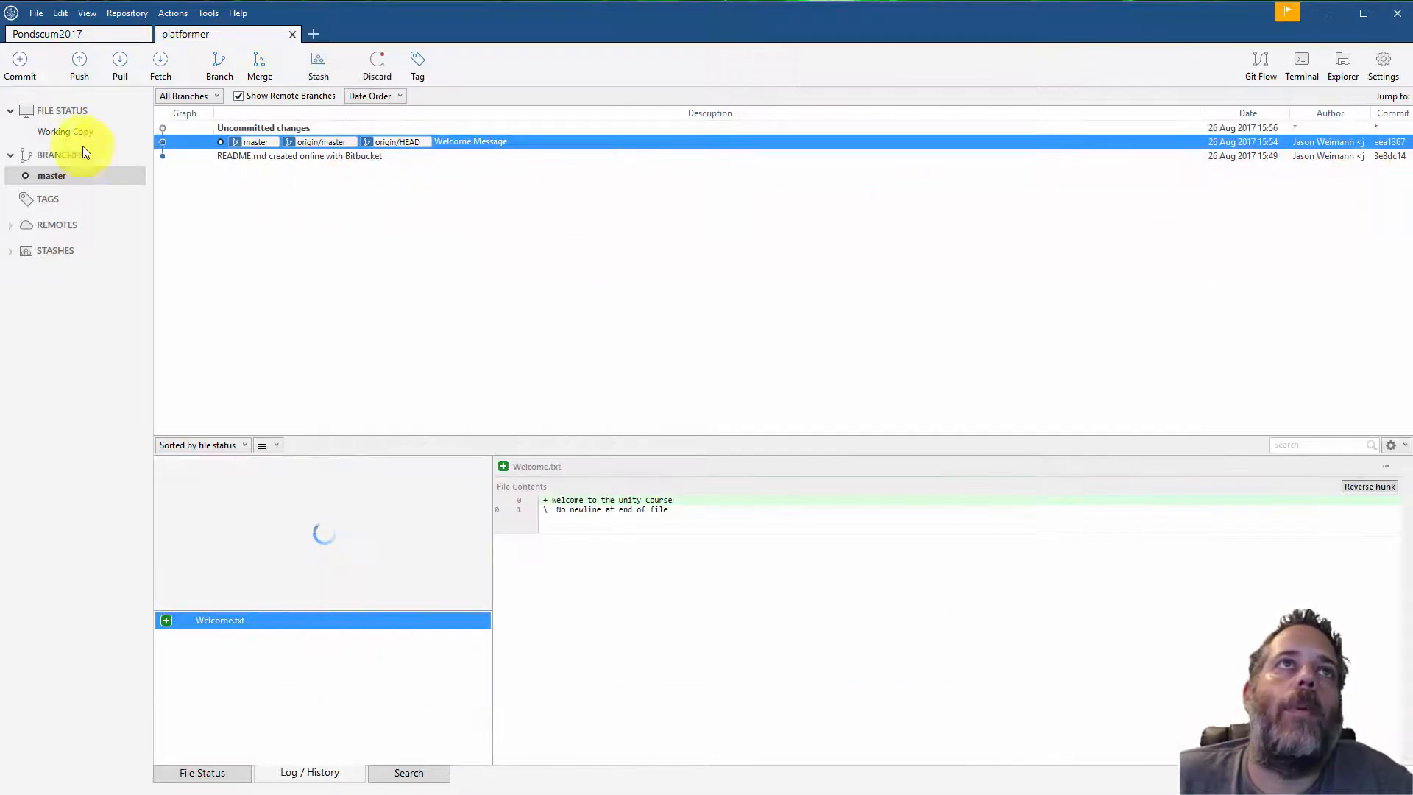
# Inspect the working copy's changes to Welcome.txt, selecting the removed and added lines of its diff
pyautogui.click(74, 130)
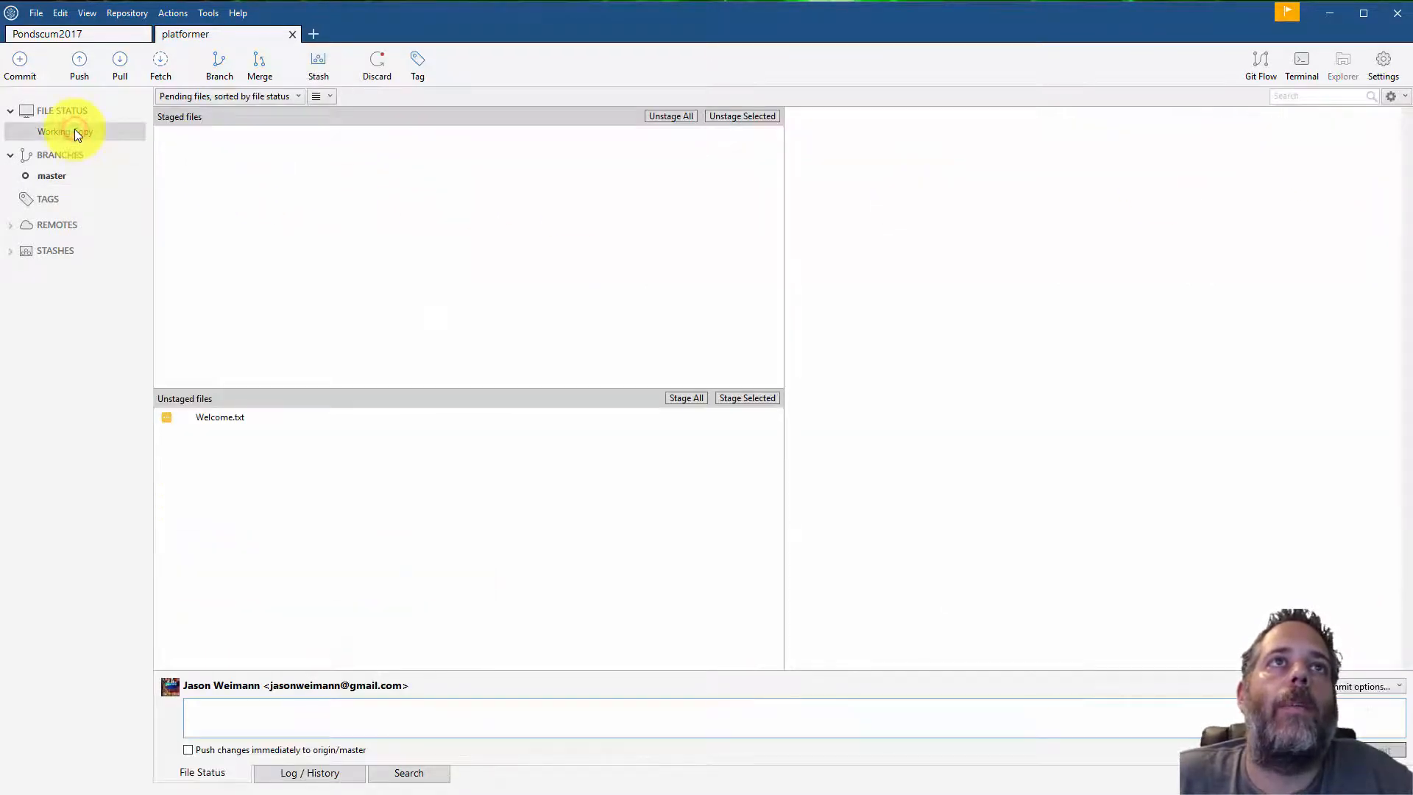
pyautogui.click(53, 175)
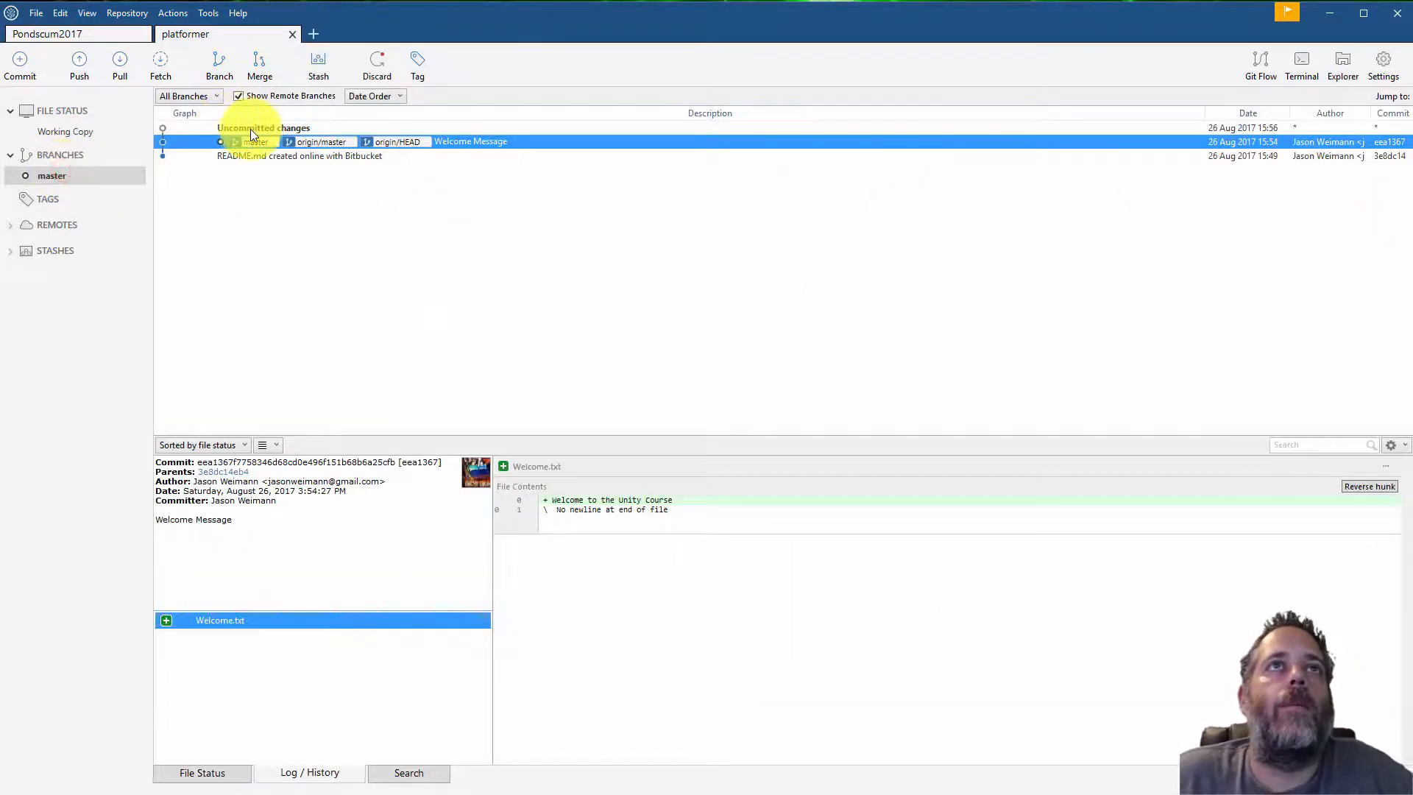
pyautogui.click(55, 134)
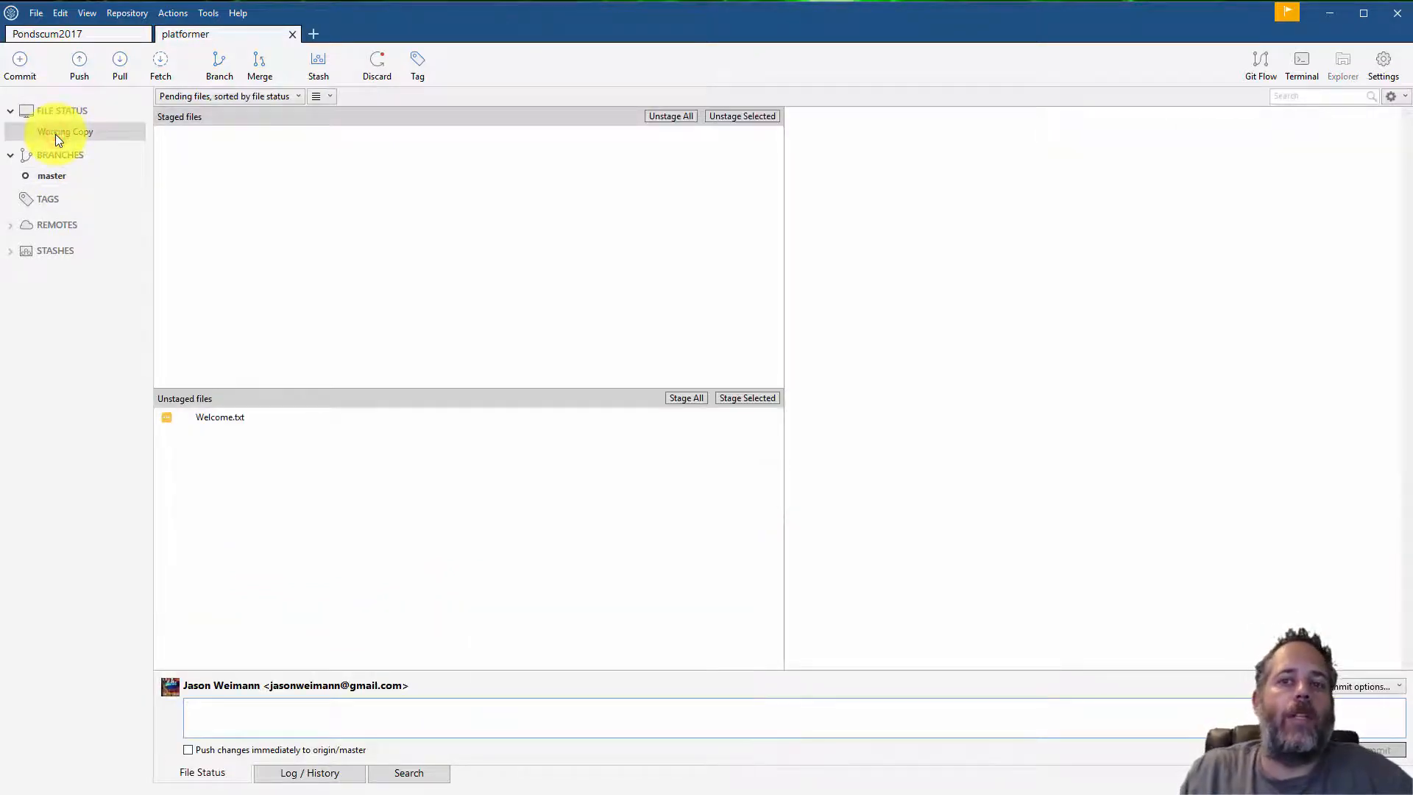
pyautogui.click(218, 421)
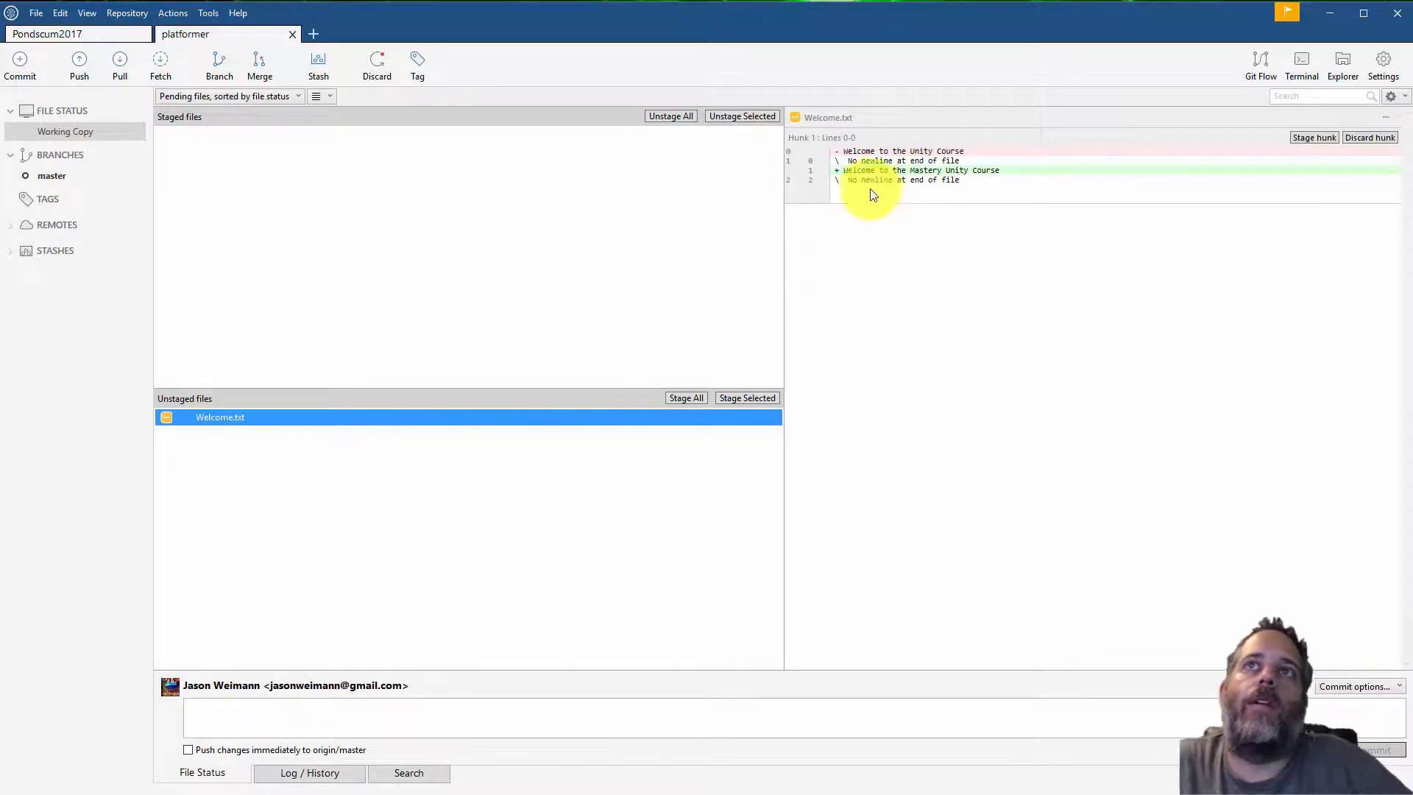
pyautogui.click(845, 151)
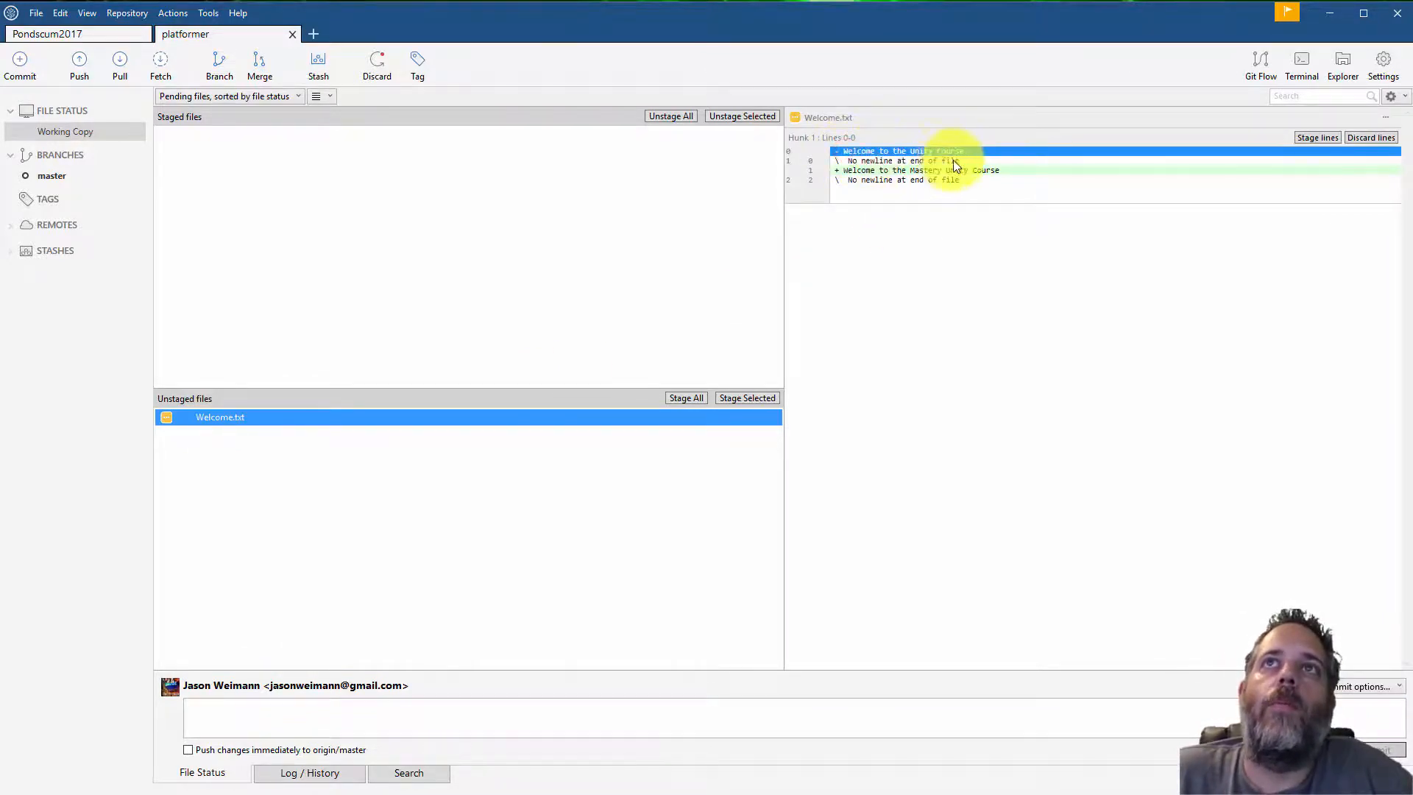
pyautogui.click(850, 170)
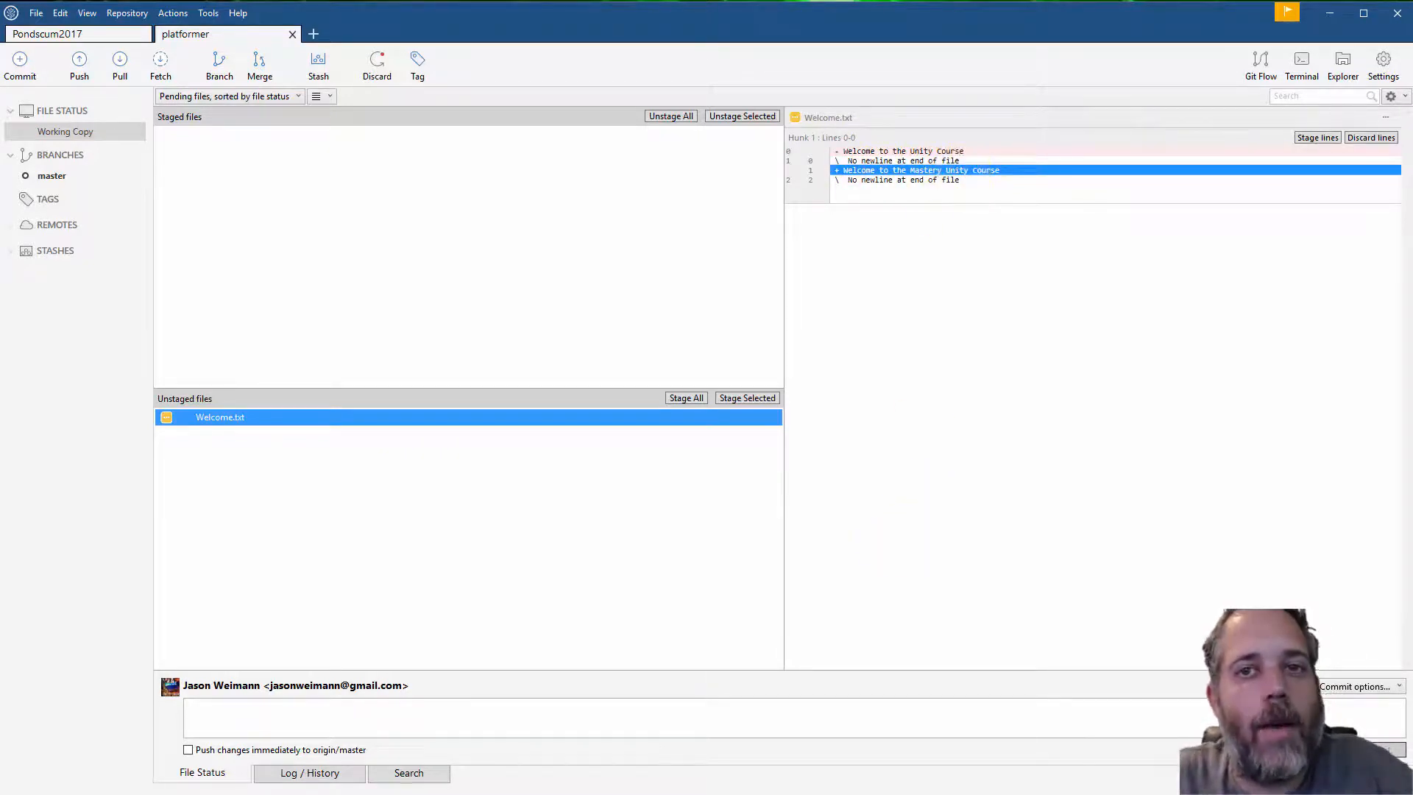
# Move 'Mastery' after 'Unity' in Welcome.txt so it reads 'Welcome to the Unity Mastery Course', and save
pyautogui.hotkey('alt', 'Tab')
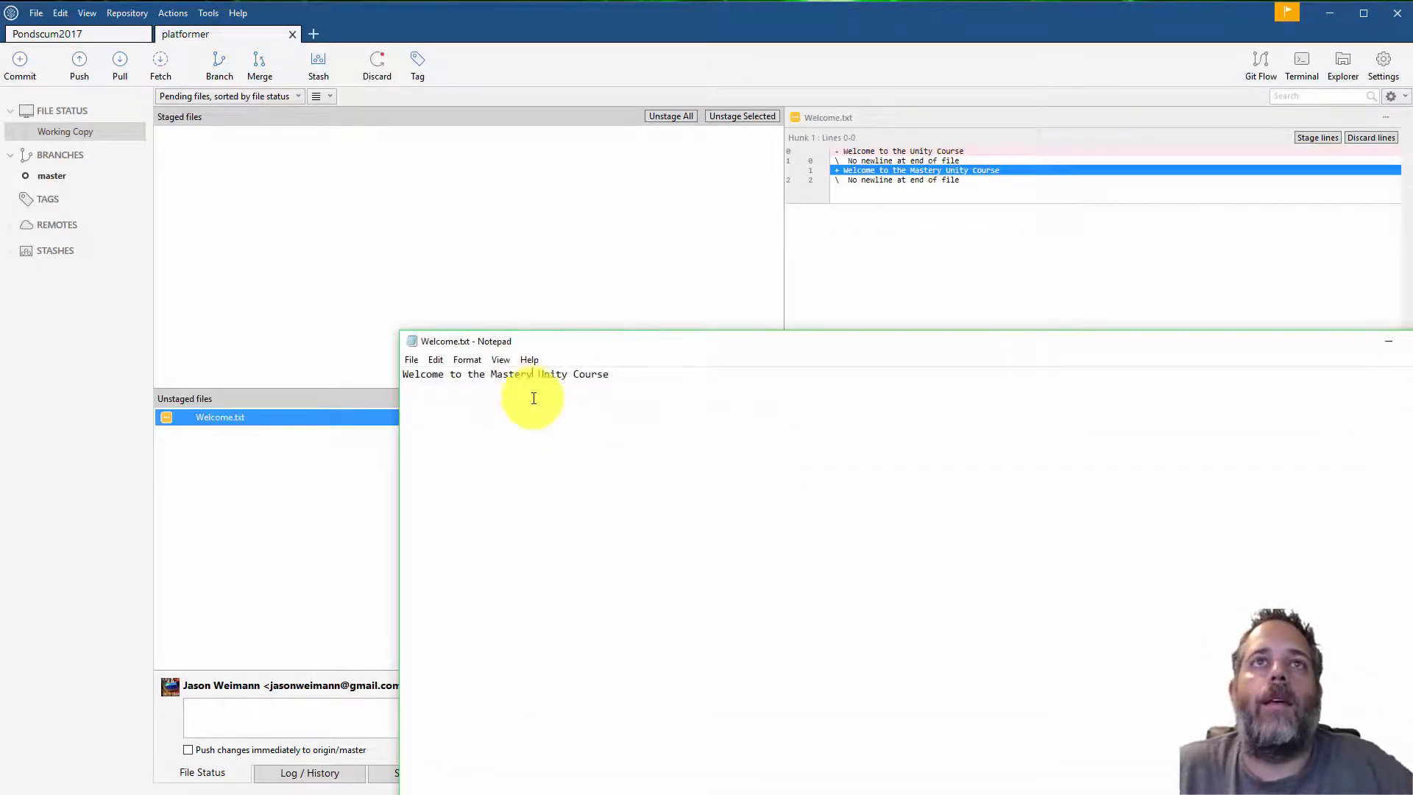
pyautogui.click(519, 379)
pyautogui.doubleClick(519, 375)
pyautogui.hotkey('ctrl', 'x')
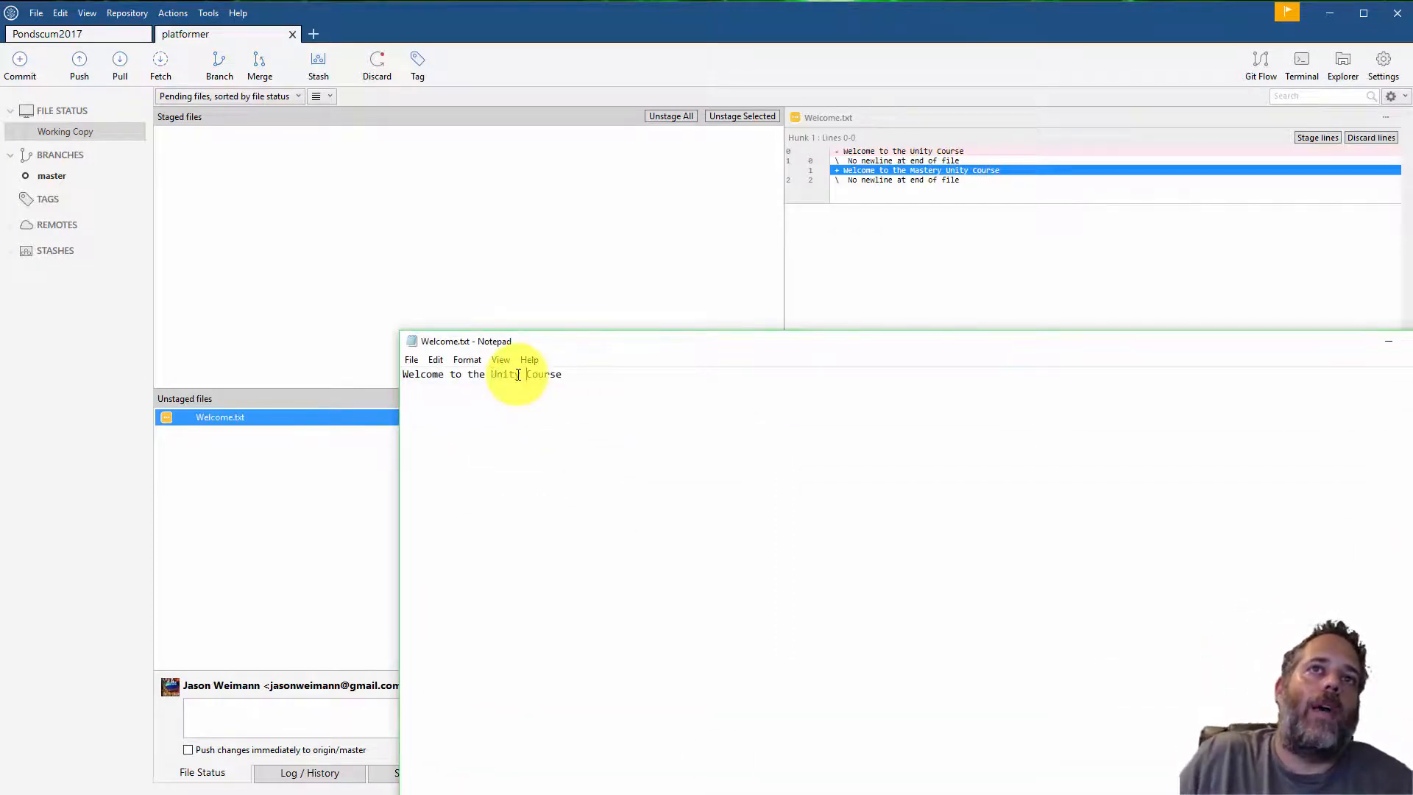
pyautogui.hotkey('ctrl', 'Right')
pyautogui.hotkey('ctrl', 'v')
pyautogui.click(501, 284)
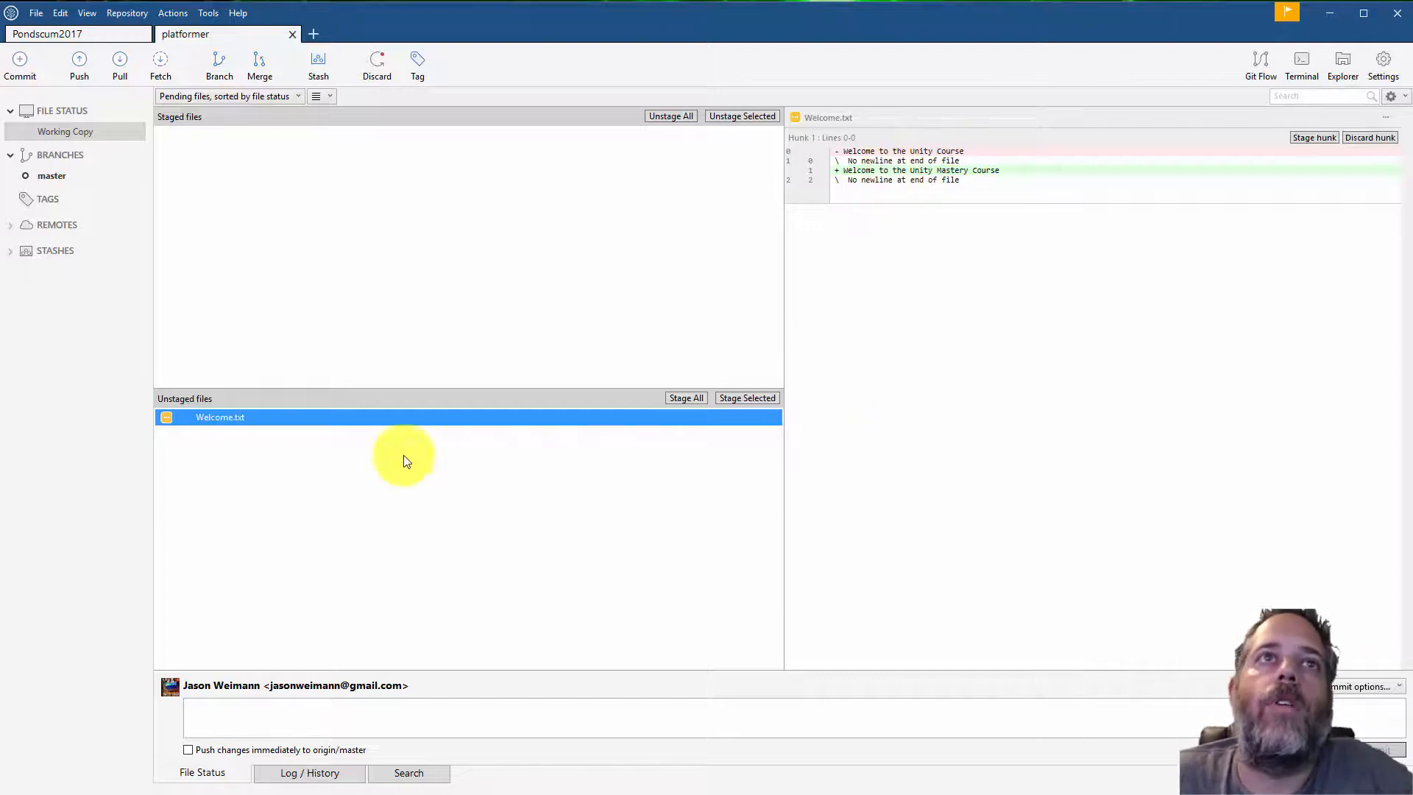
# Stage Welcome.txt and commit it with the message 'Mastery Message'
pyautogui.click(744, 399)
pyautogui.click(524, 721)
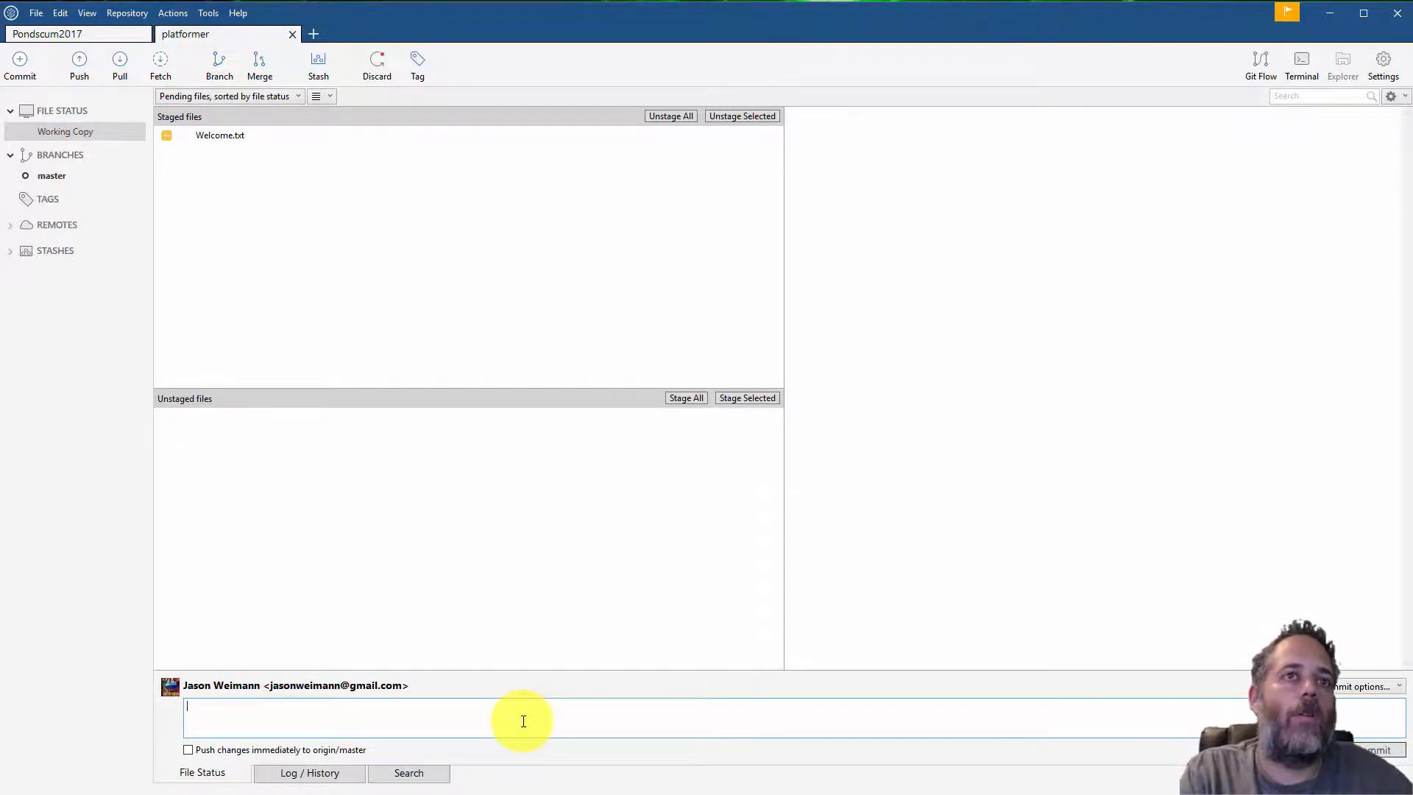
pyautogui.write('Mastery Message')
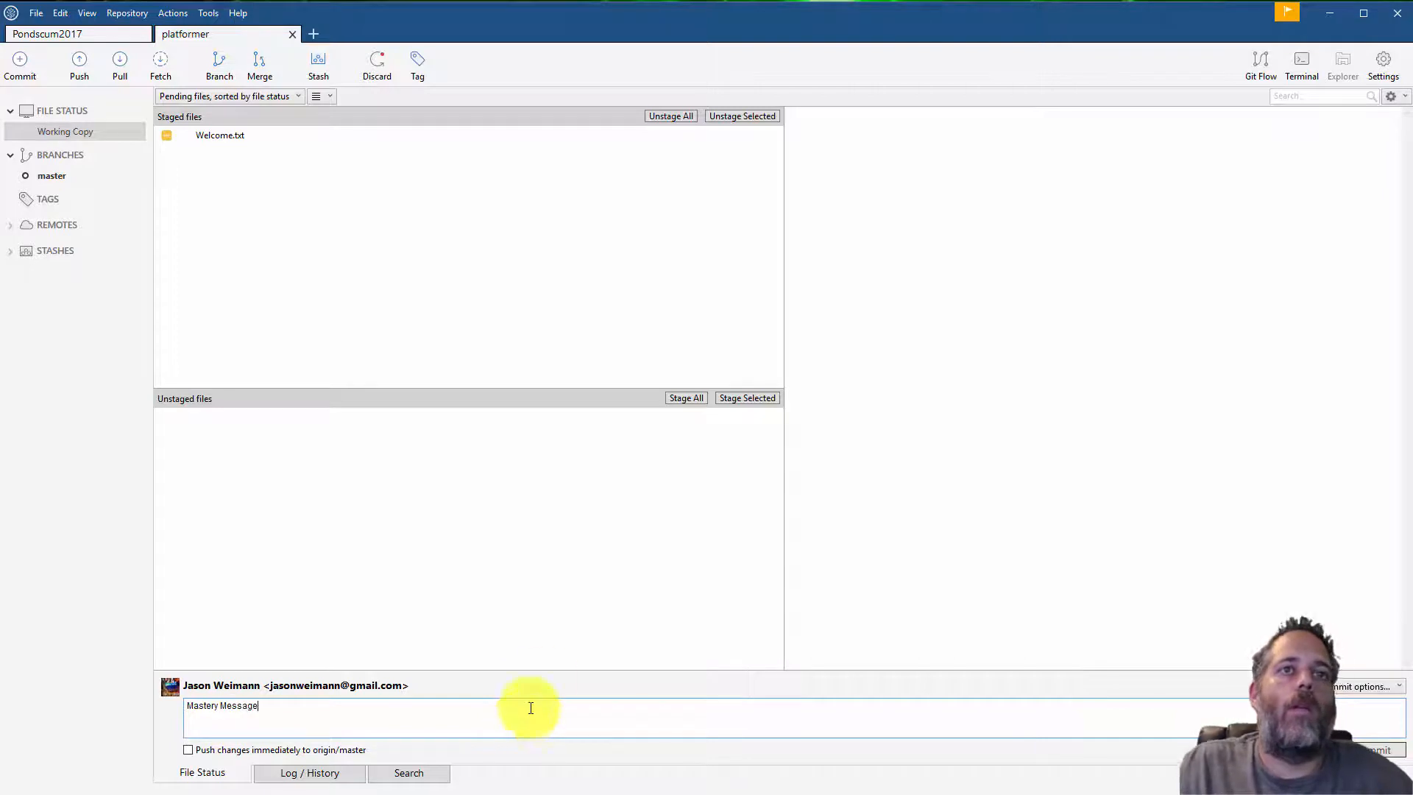
pyautogui.click(1381, 750)
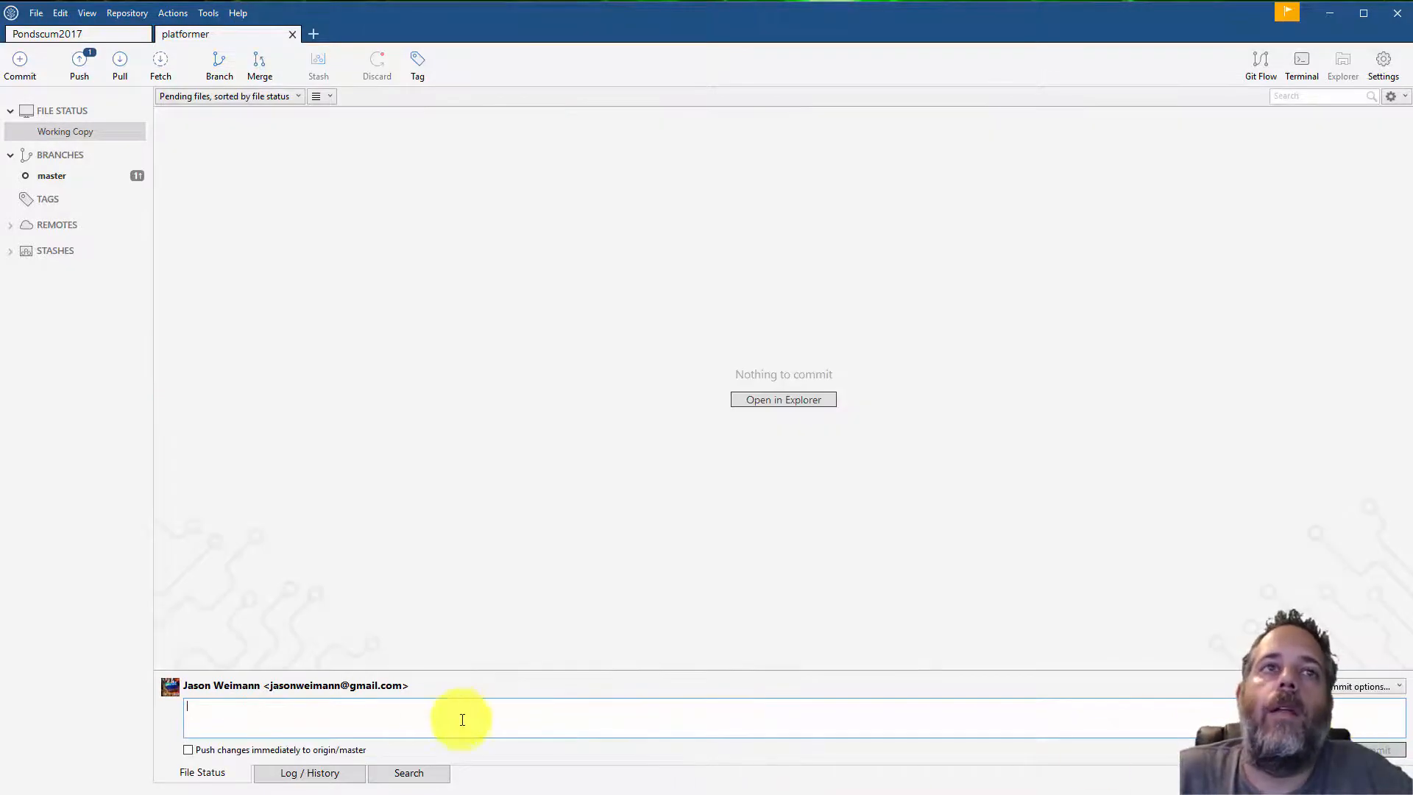
# Review the Mastery Message and Welcome Message commits in the master branch history
pyautogui.click(86, 177)
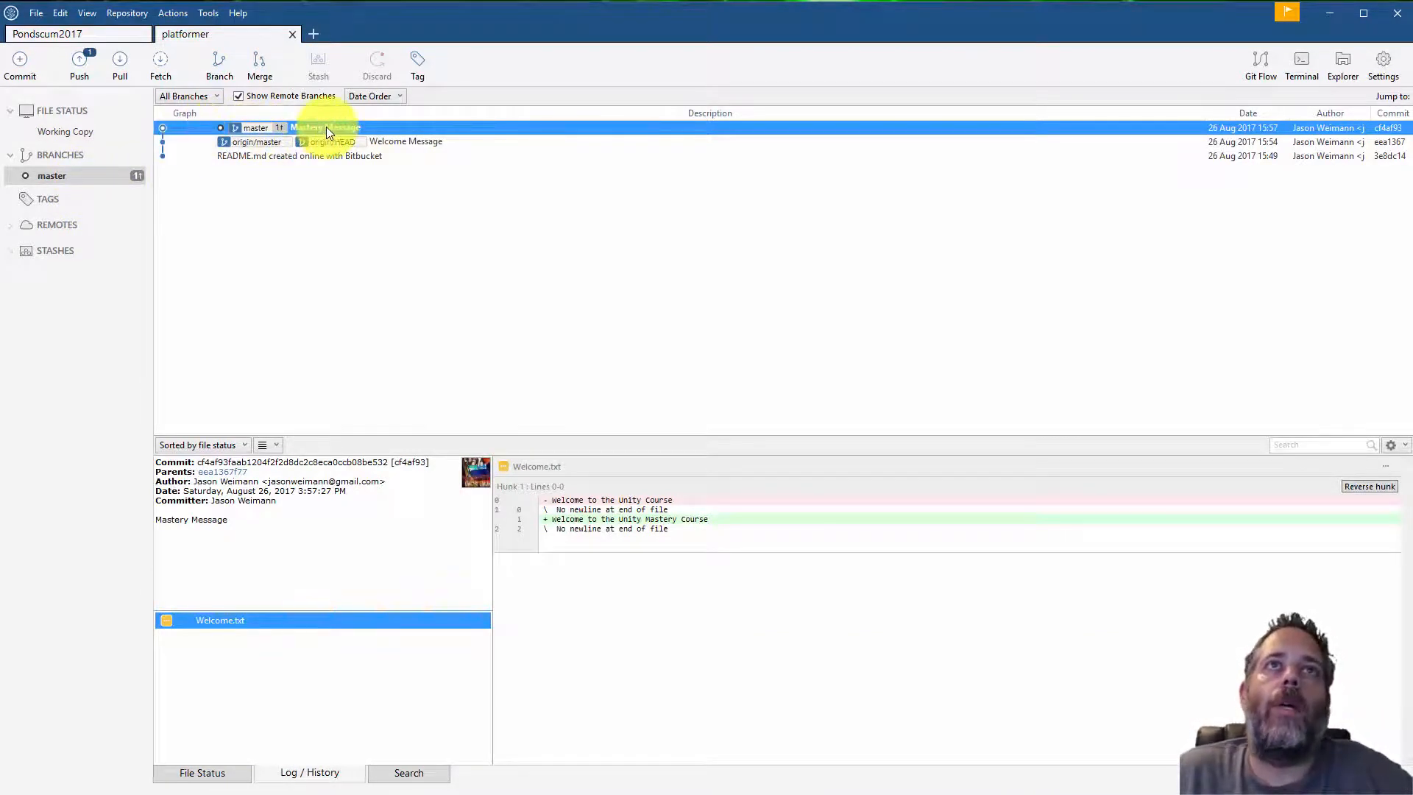
pyautogui.click(392, 142)
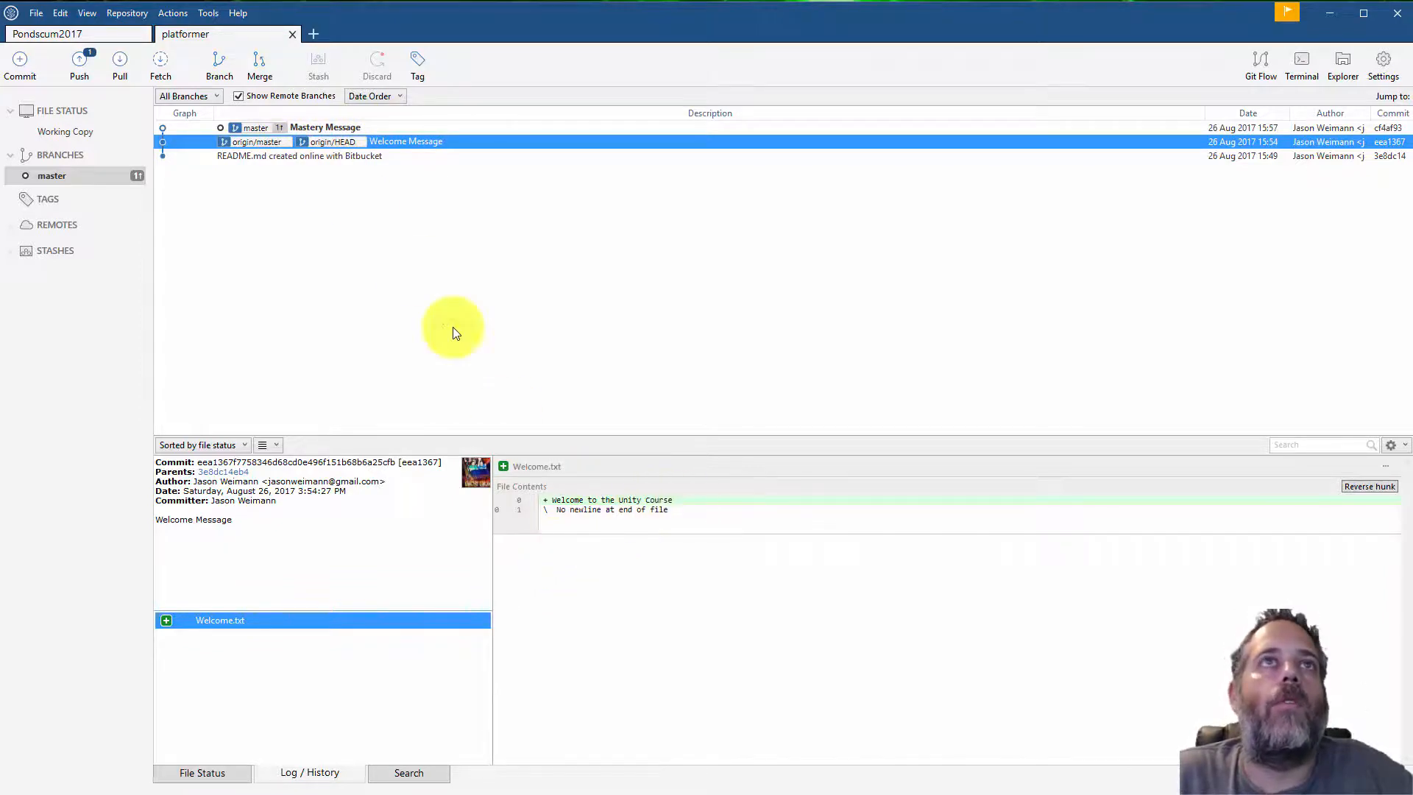
pyautogui.click(367, 128)
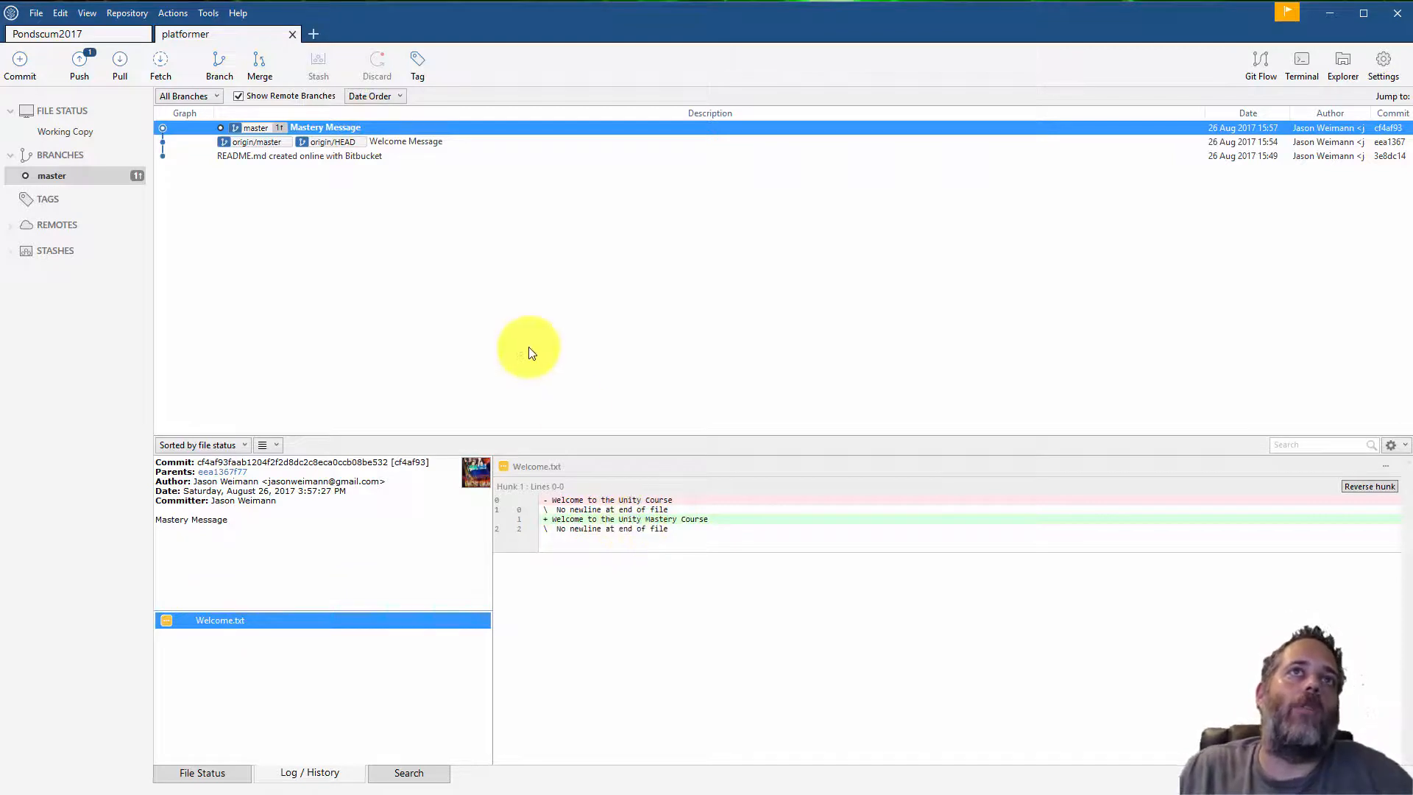
pyautogui.click(247, 140)
pyautogui.click(243, 129)
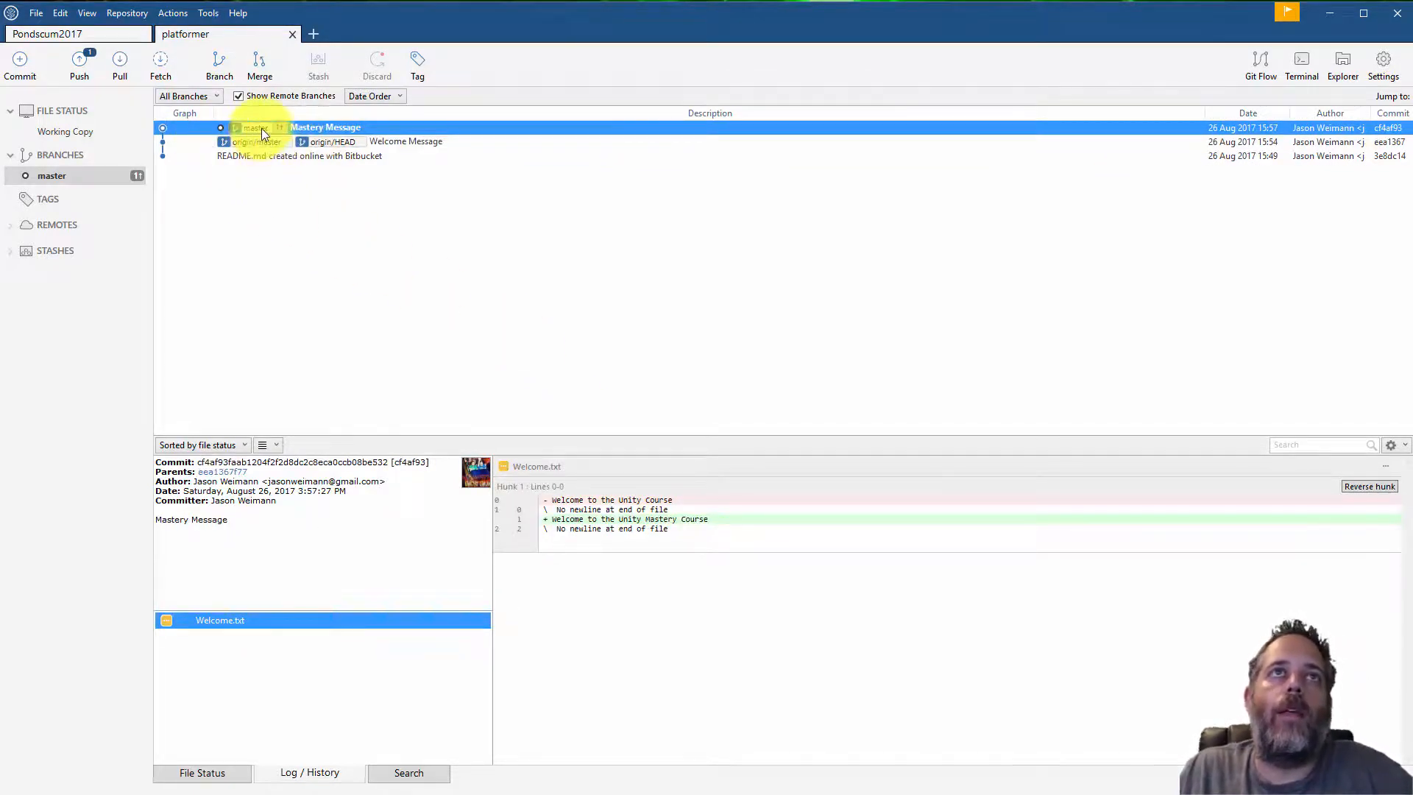
# Push the Mastery Message commit to origin, then pull master from origin
pyautogui.click(62, 50)
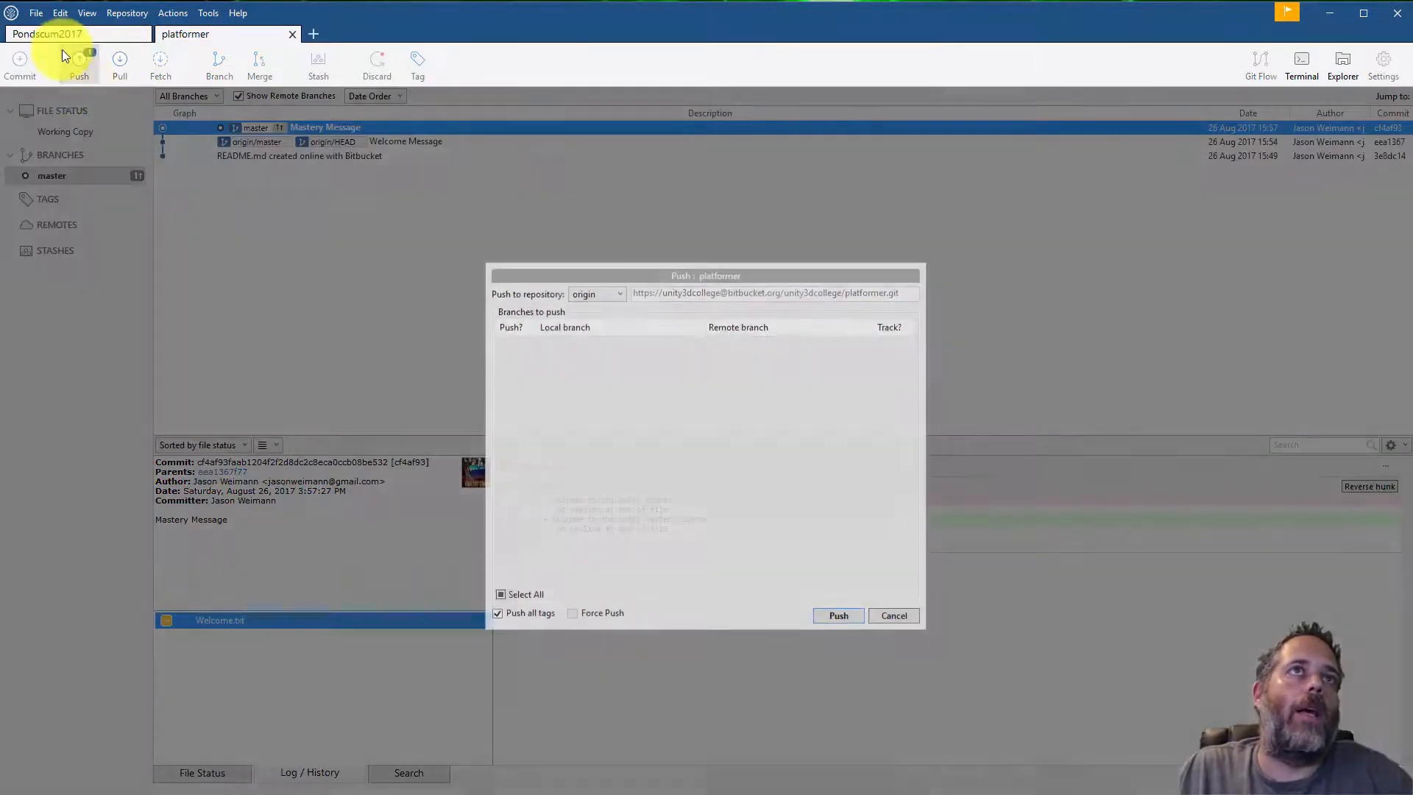
pyautogui.click(836, 613)
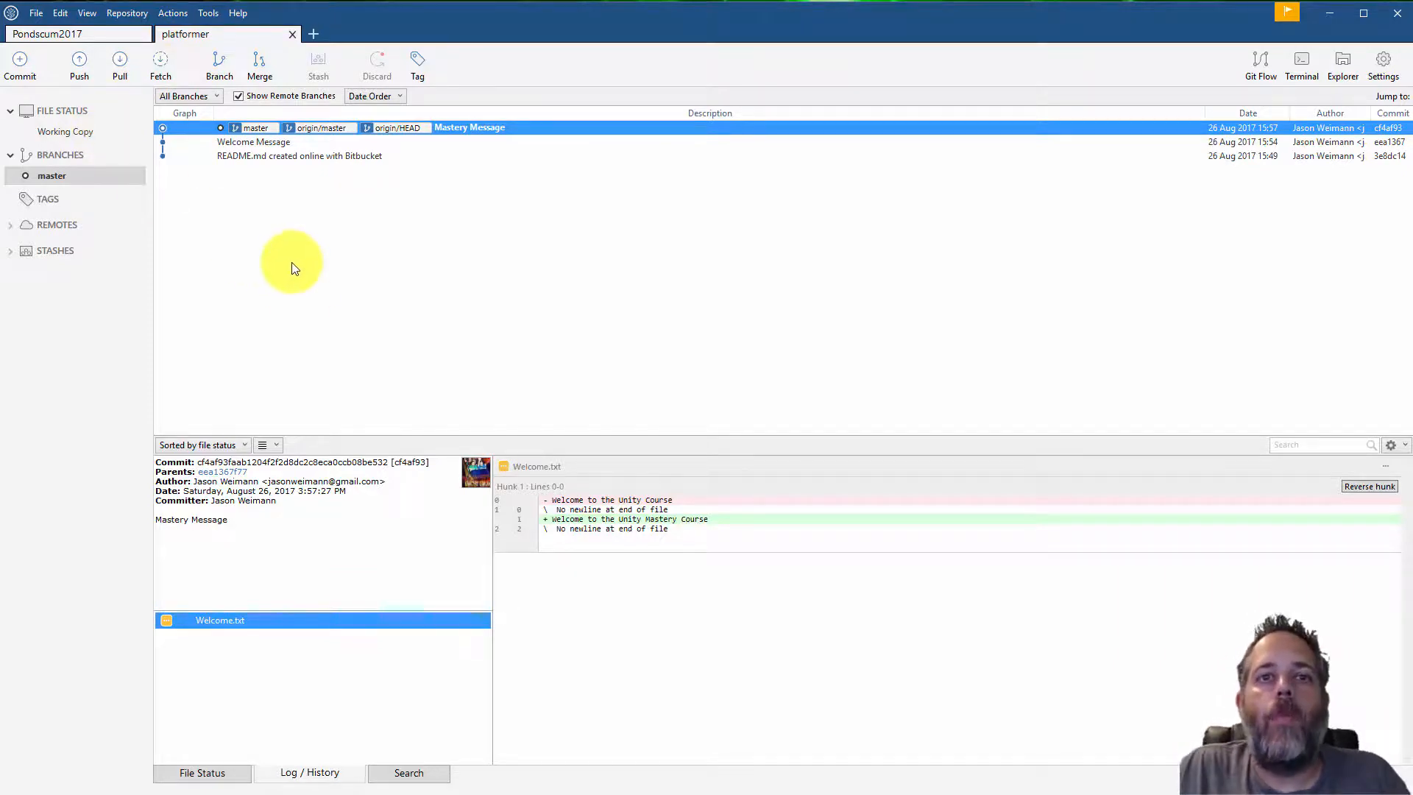
pyautogui.click(126, 65)
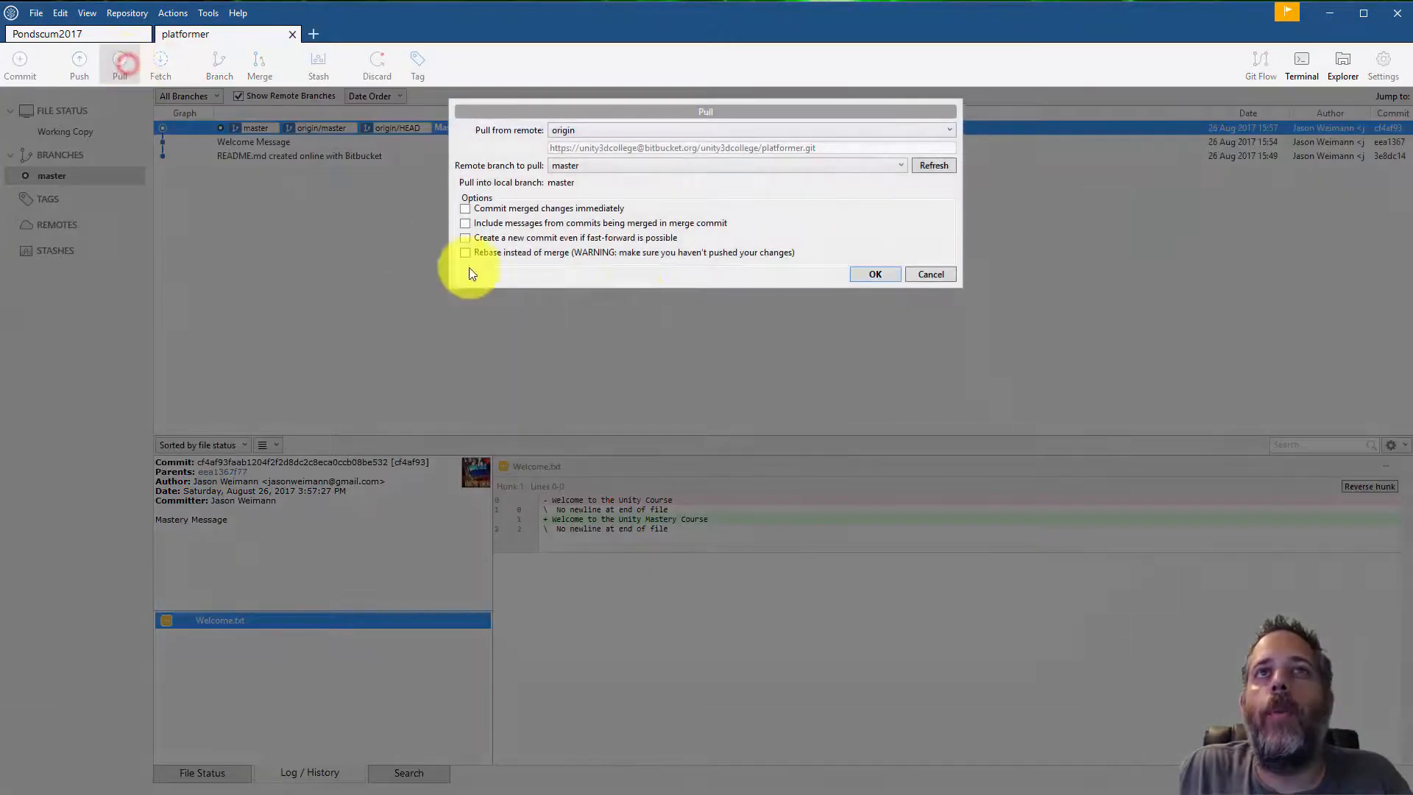
pyautogui.click(873, 277)
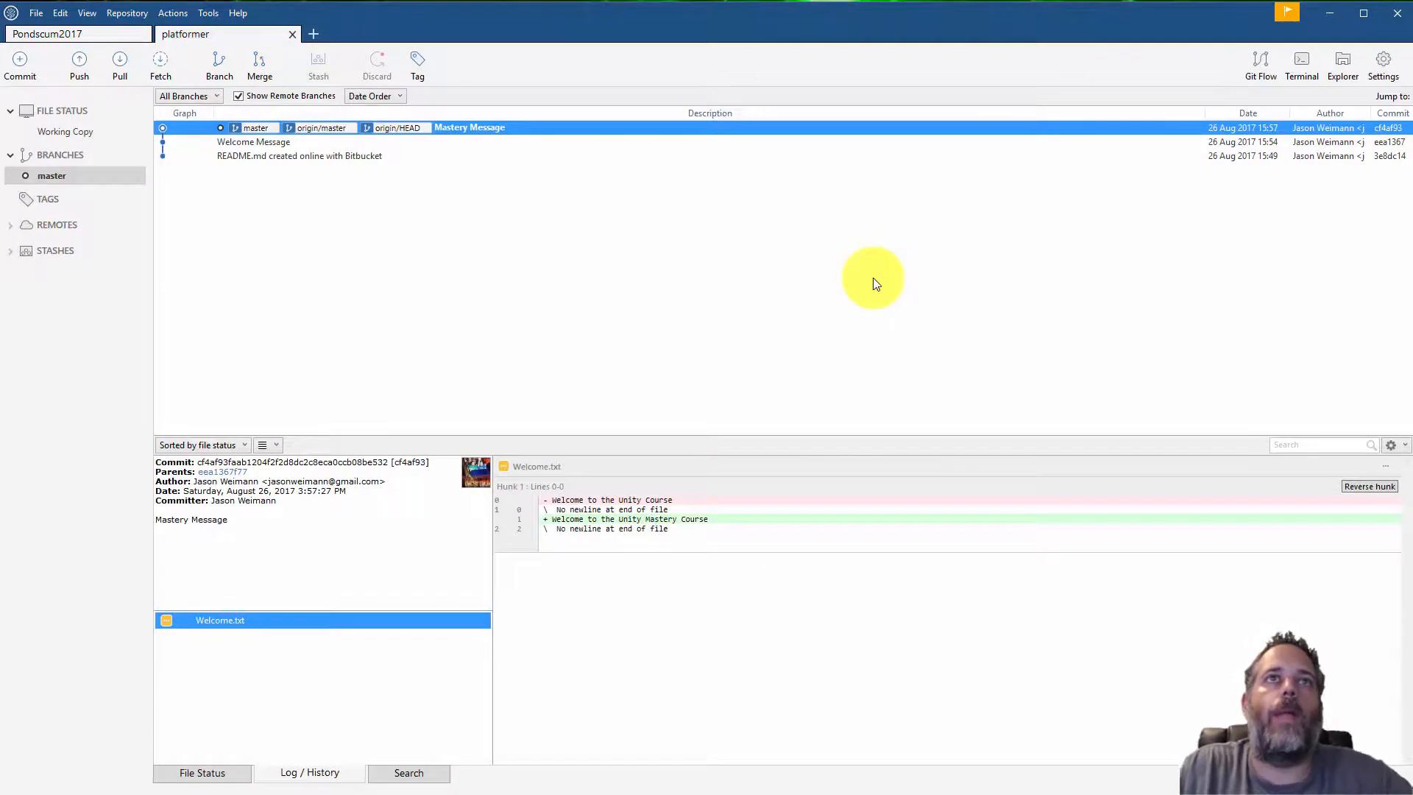
# Check out the 'README.md created online with Bitbucket' commit with the Clean (discard all changes) option
pyautogui.click(333, 157)
pyautogui.rightClick(333, 157)
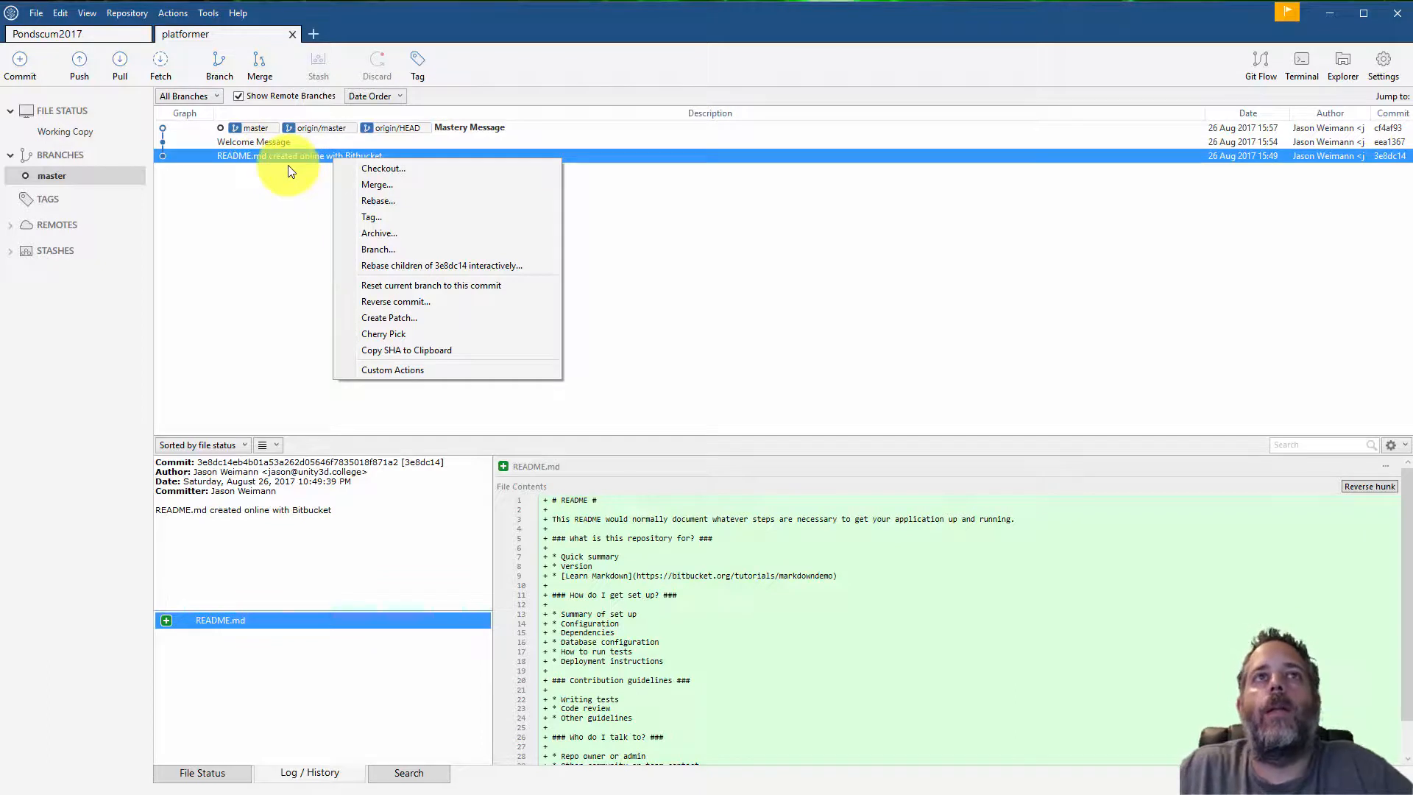
pyautogui.rightClick(226, 157)
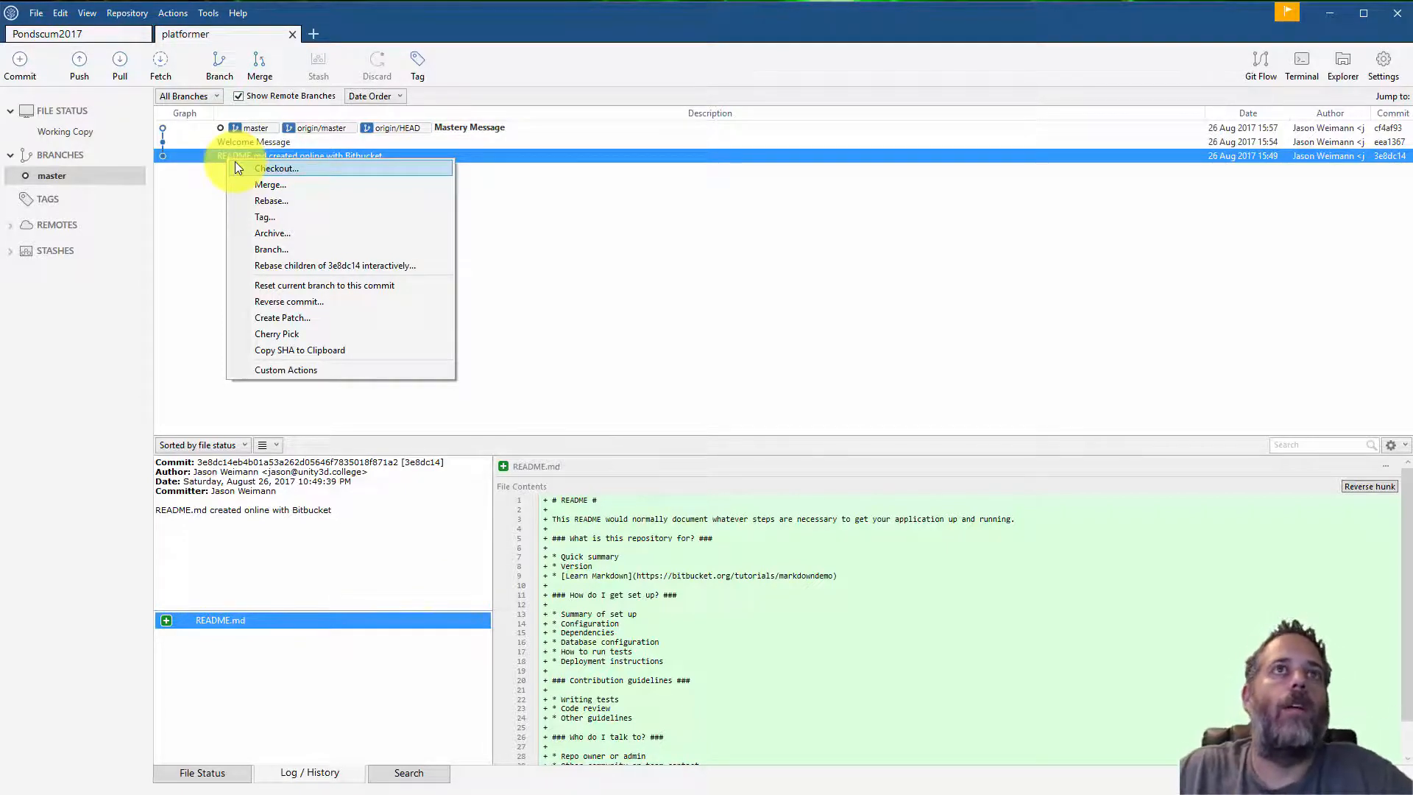
pyautogui.click(237, 168)
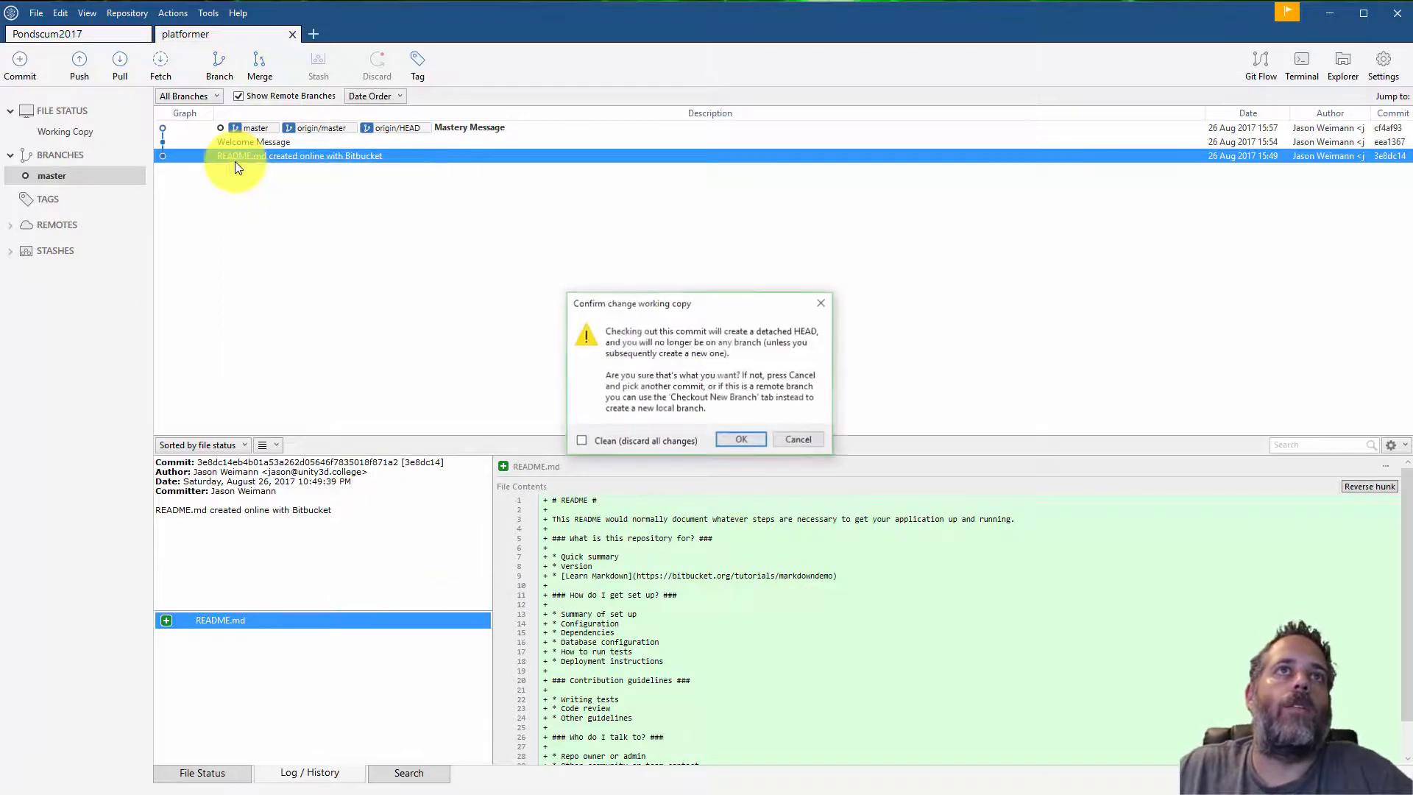
pyautogui.click(581, 442)
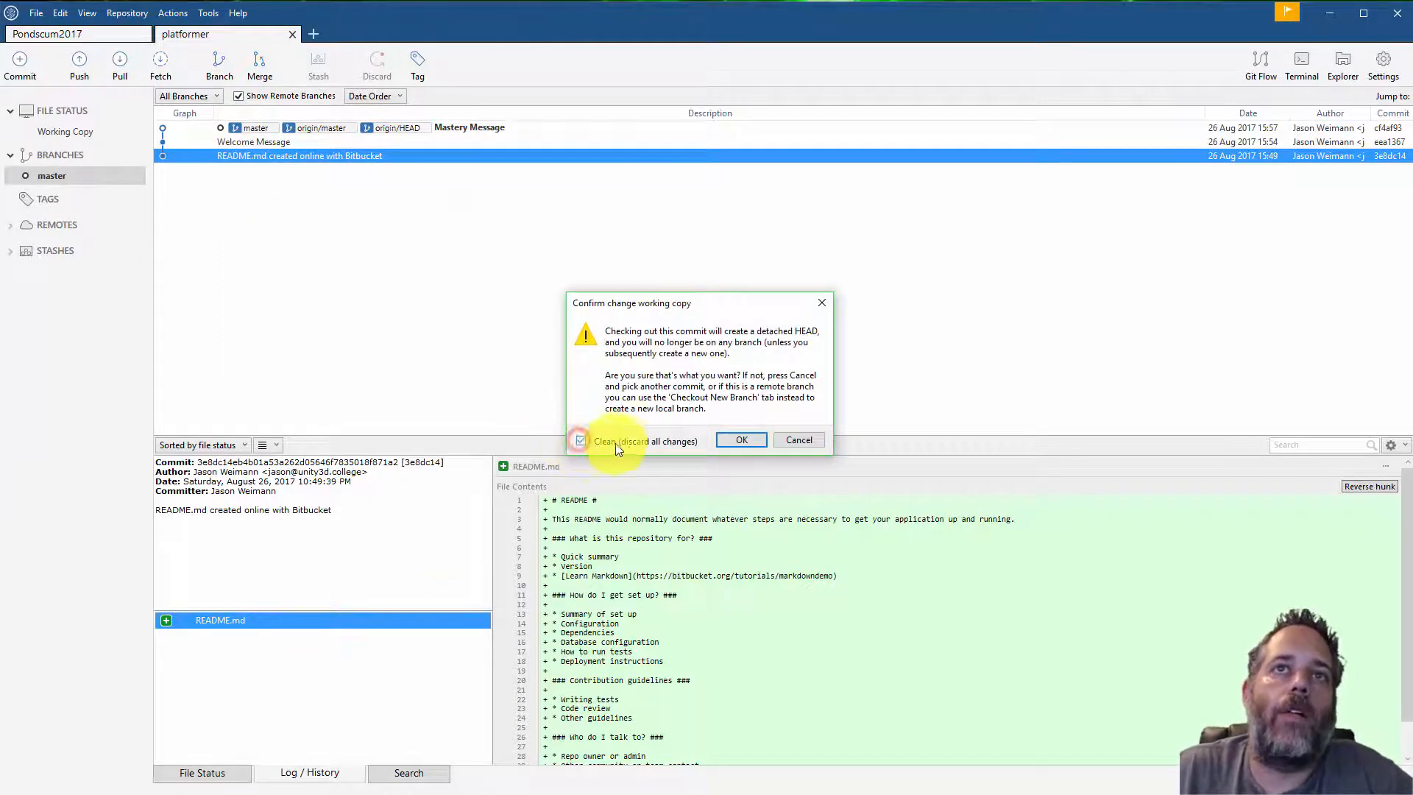
pyautogui.click(724, 439)
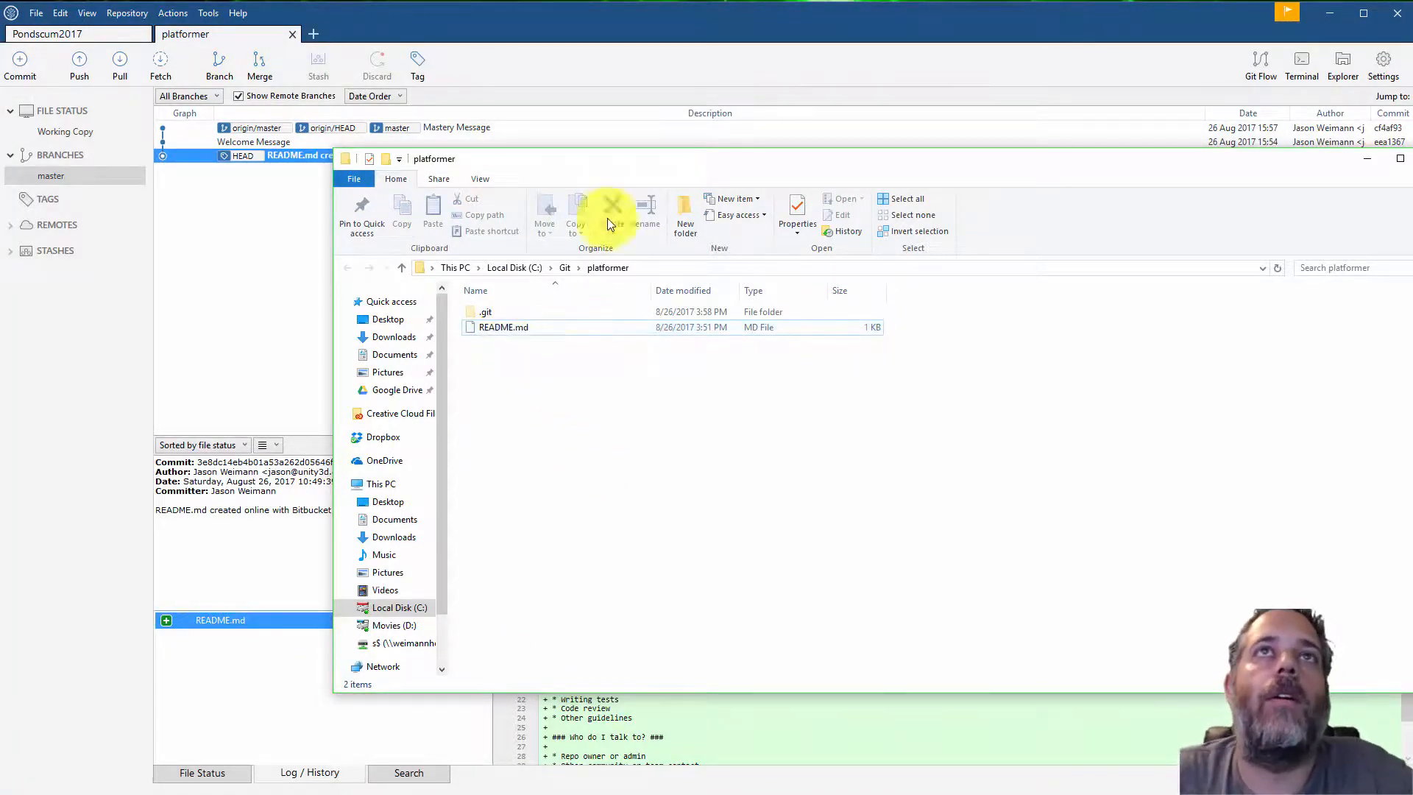
# Inspect the repository folder's files and the README and Mastery Message commits in the history
pyautogui.moveTo(534, 171); pyautogui.dragTo(870, 523)
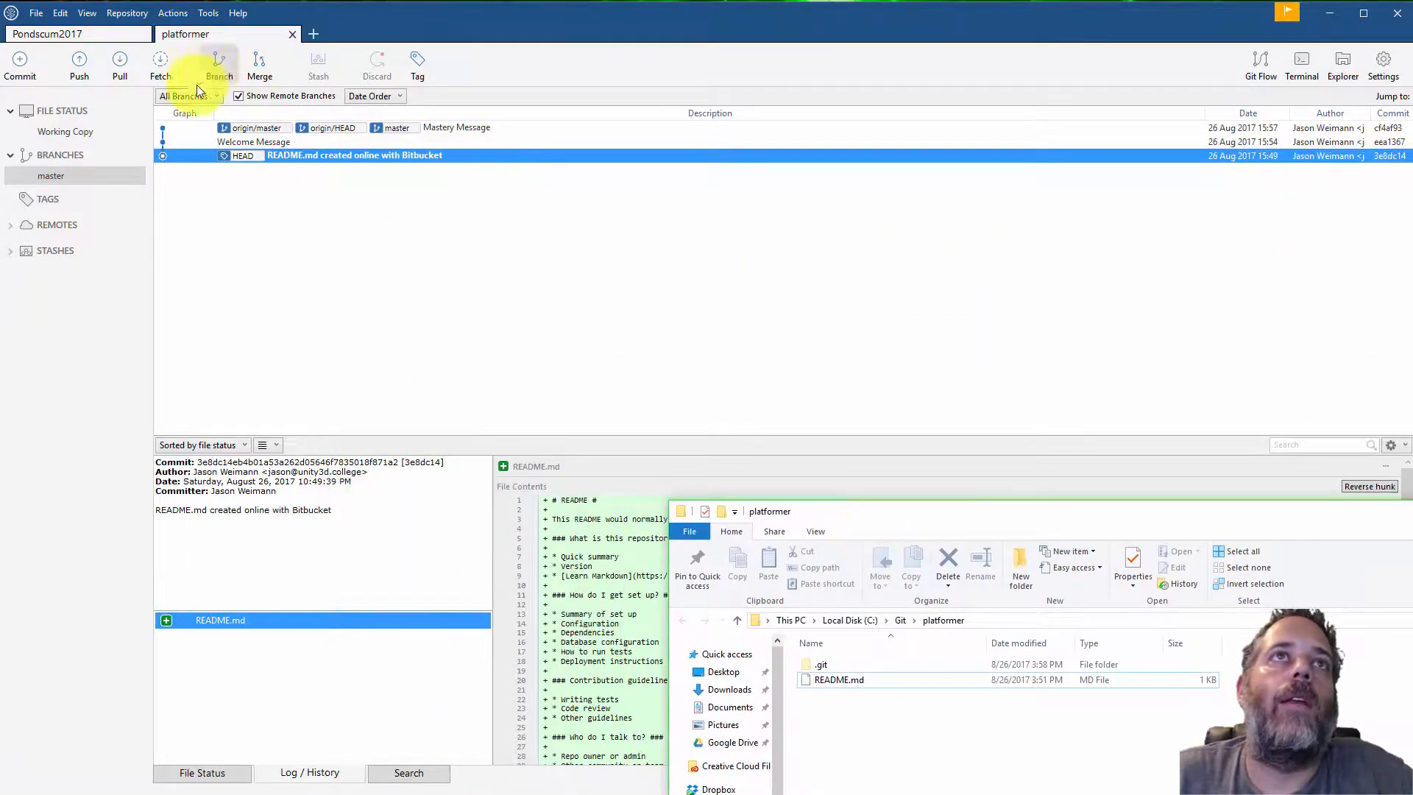
pyautogui.click(308, 157)
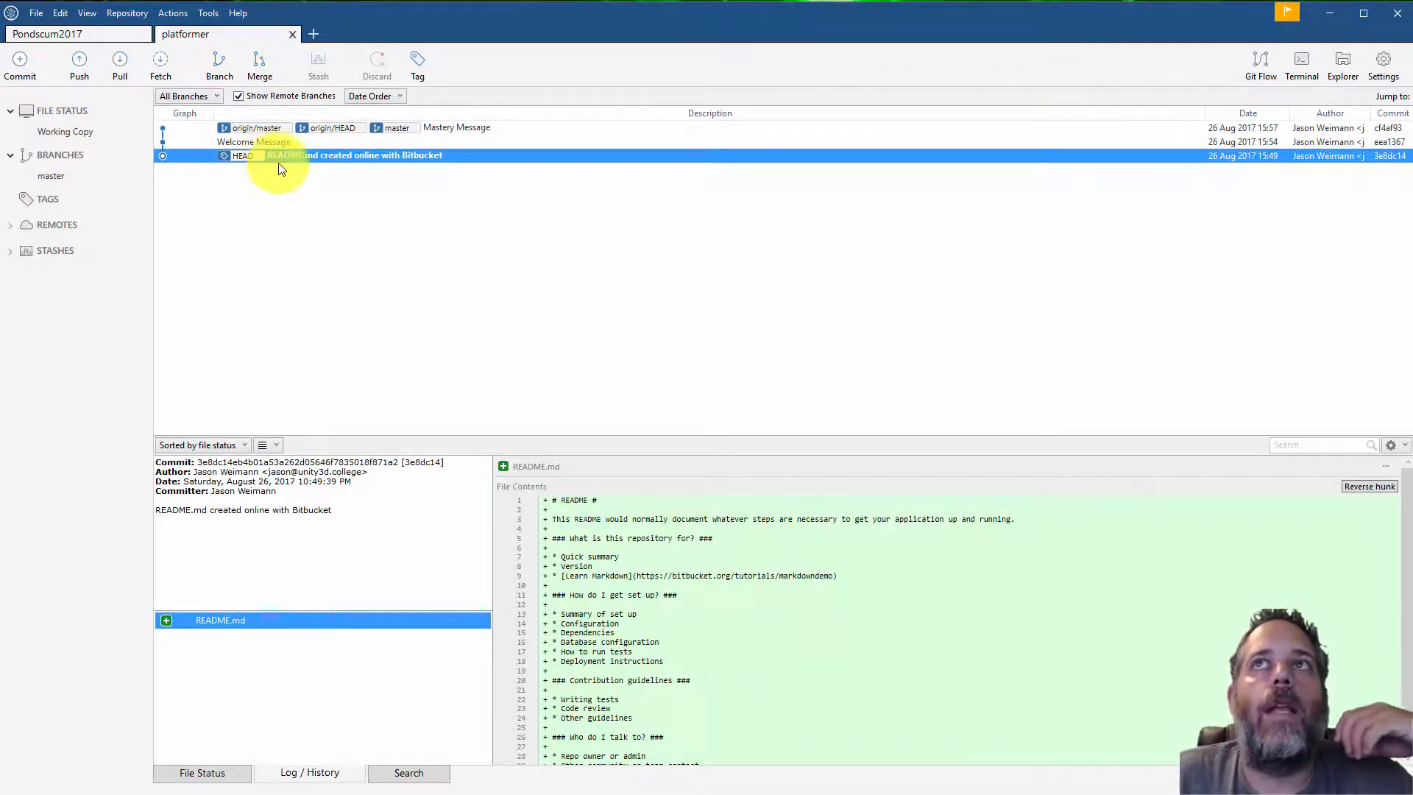
pyautogui.click(410, 128)
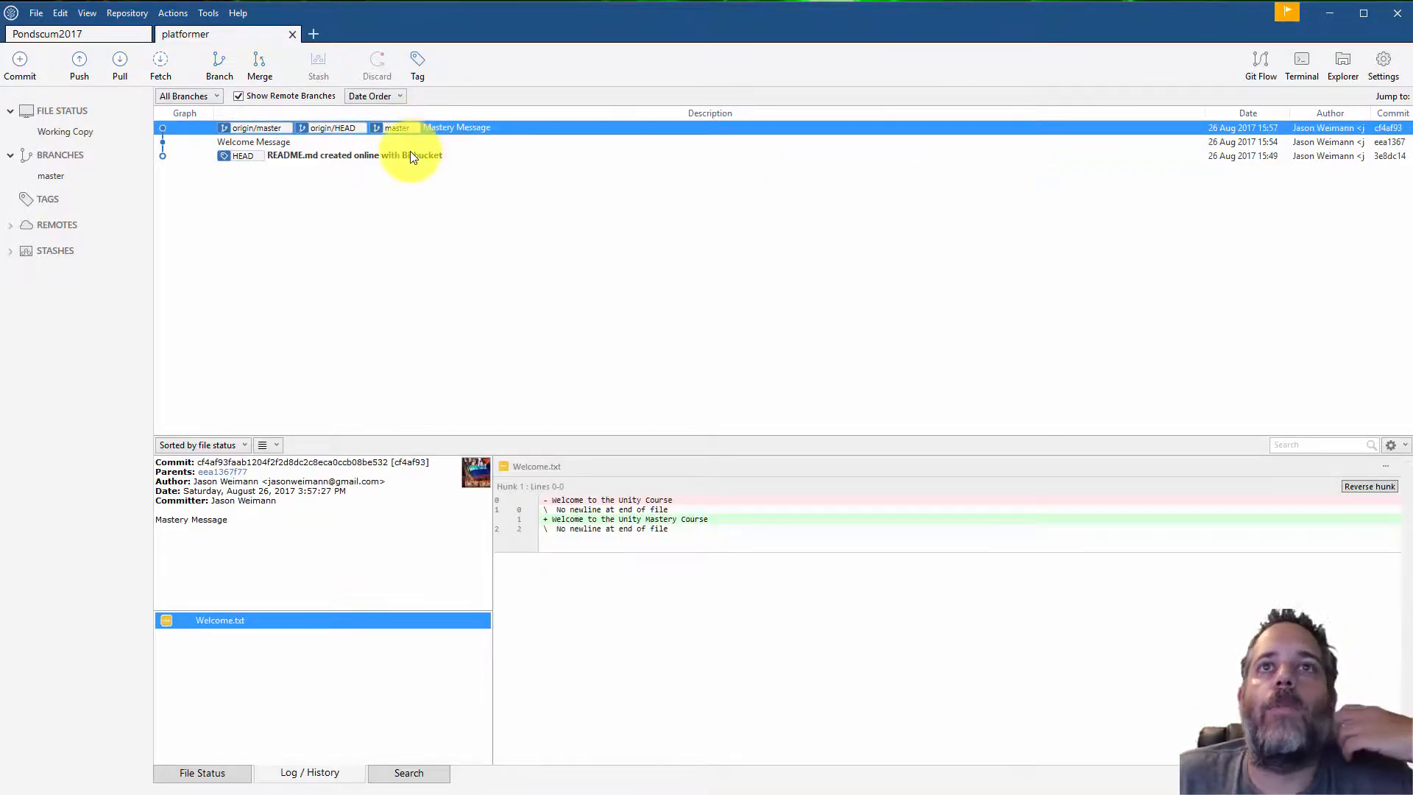
pyautogui.click(405, 158)
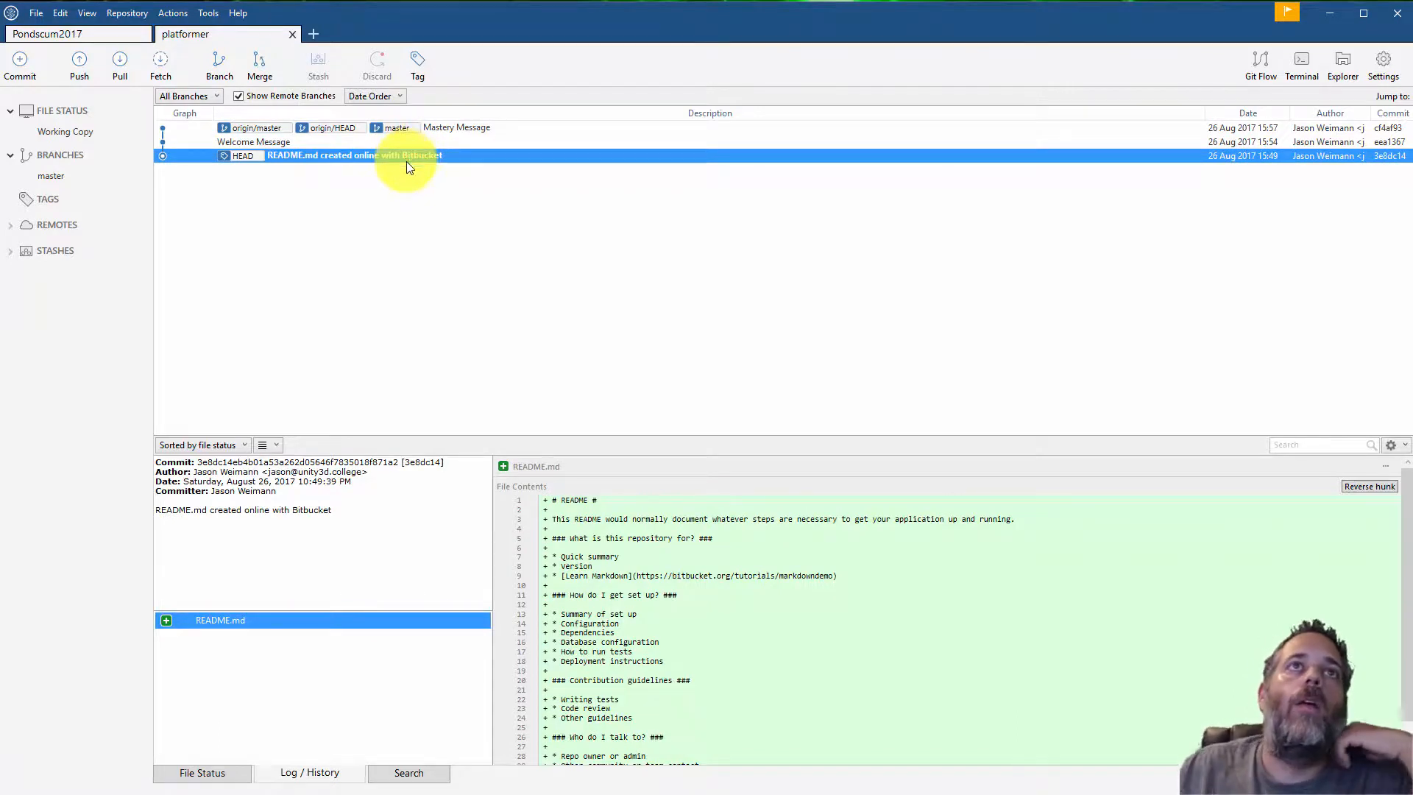
# Check out the Welcome Message commit without discarding changes
pyautogui.click(351, 145)
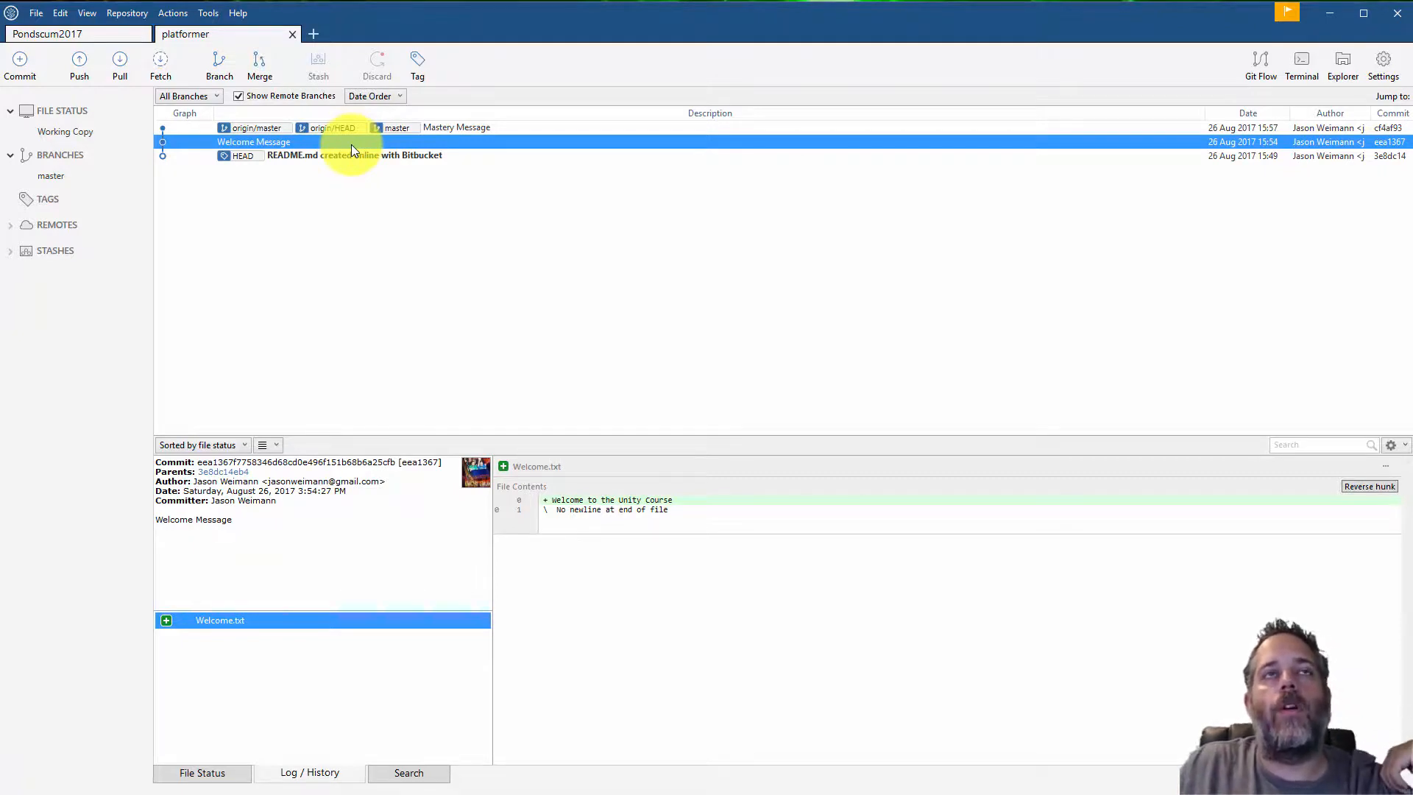
pyautogui.rightClick(351, 144)
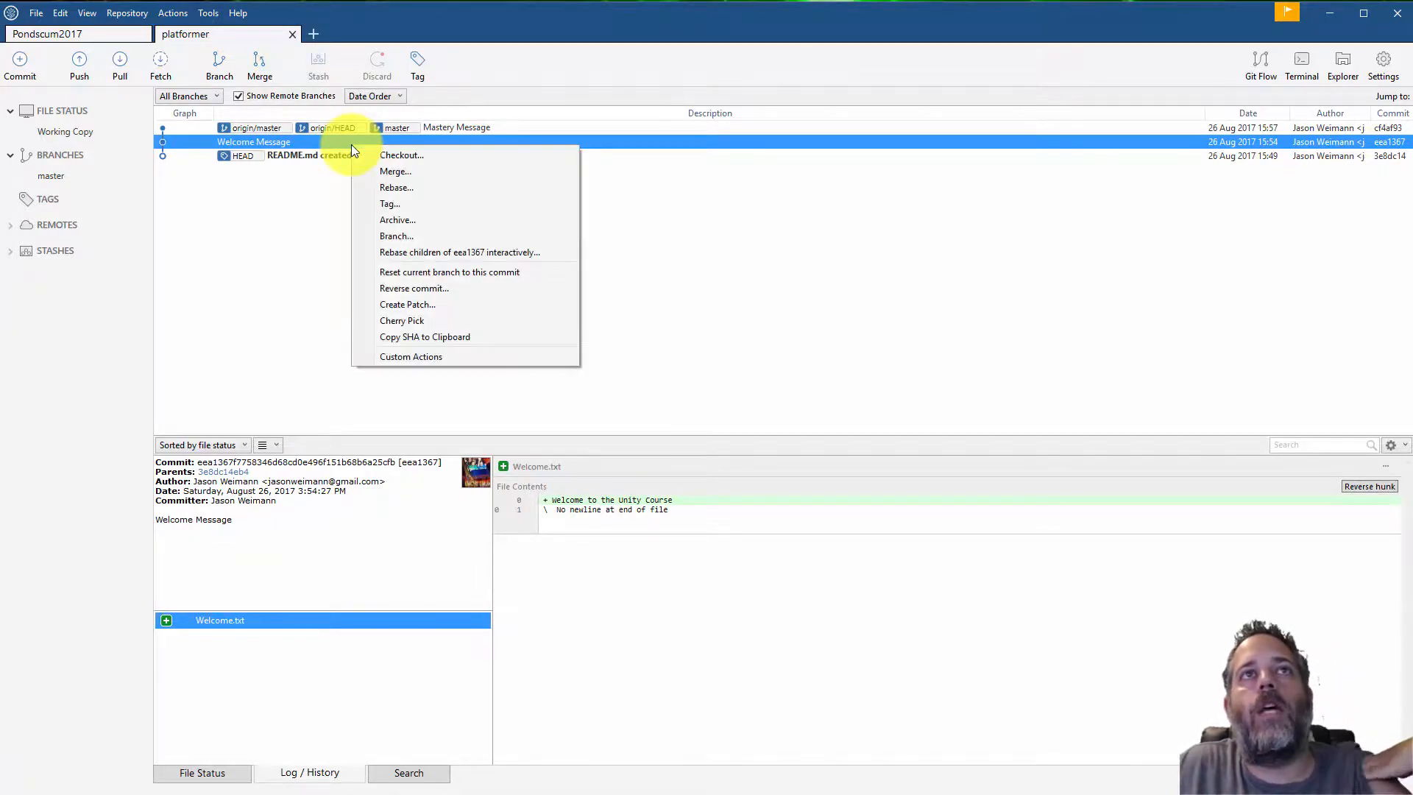
pyautogui.click(368, 156)
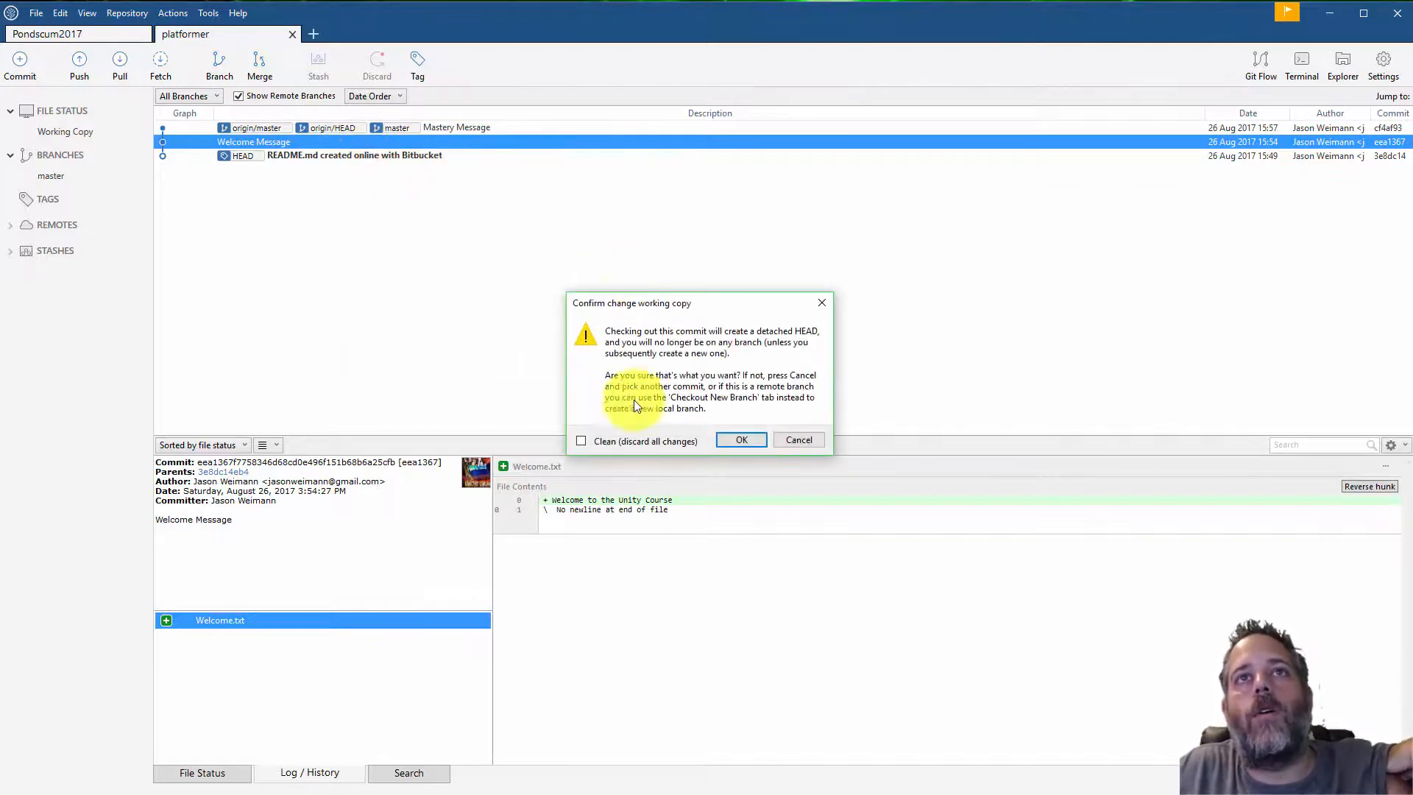
pyautogui.click(742, 440)
# Open Welcome.txt from the repository folder in Notepad to inspect its text, then close it
pyautogui.hotkey('alt', 'Tab')
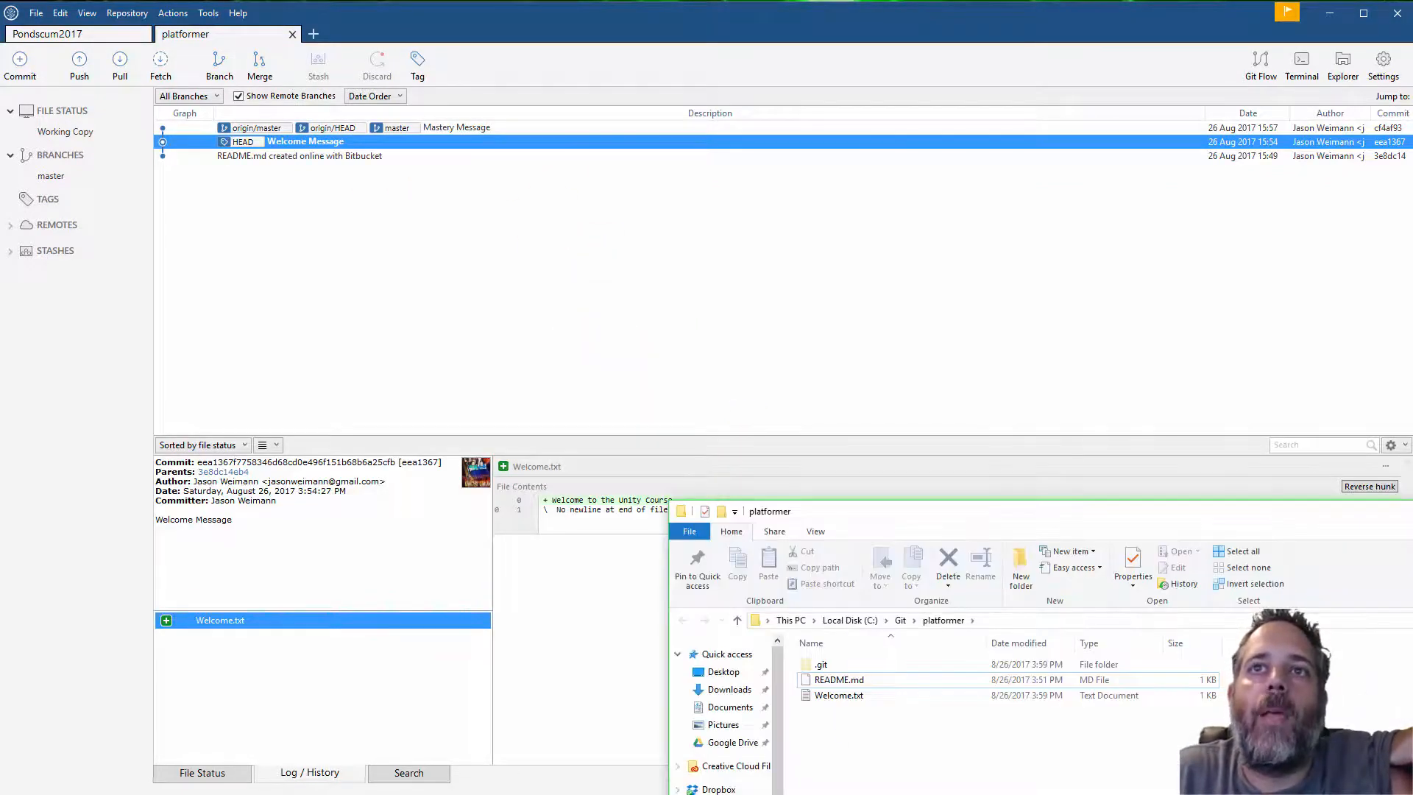
pyautogui.doubleClick(841, 696)
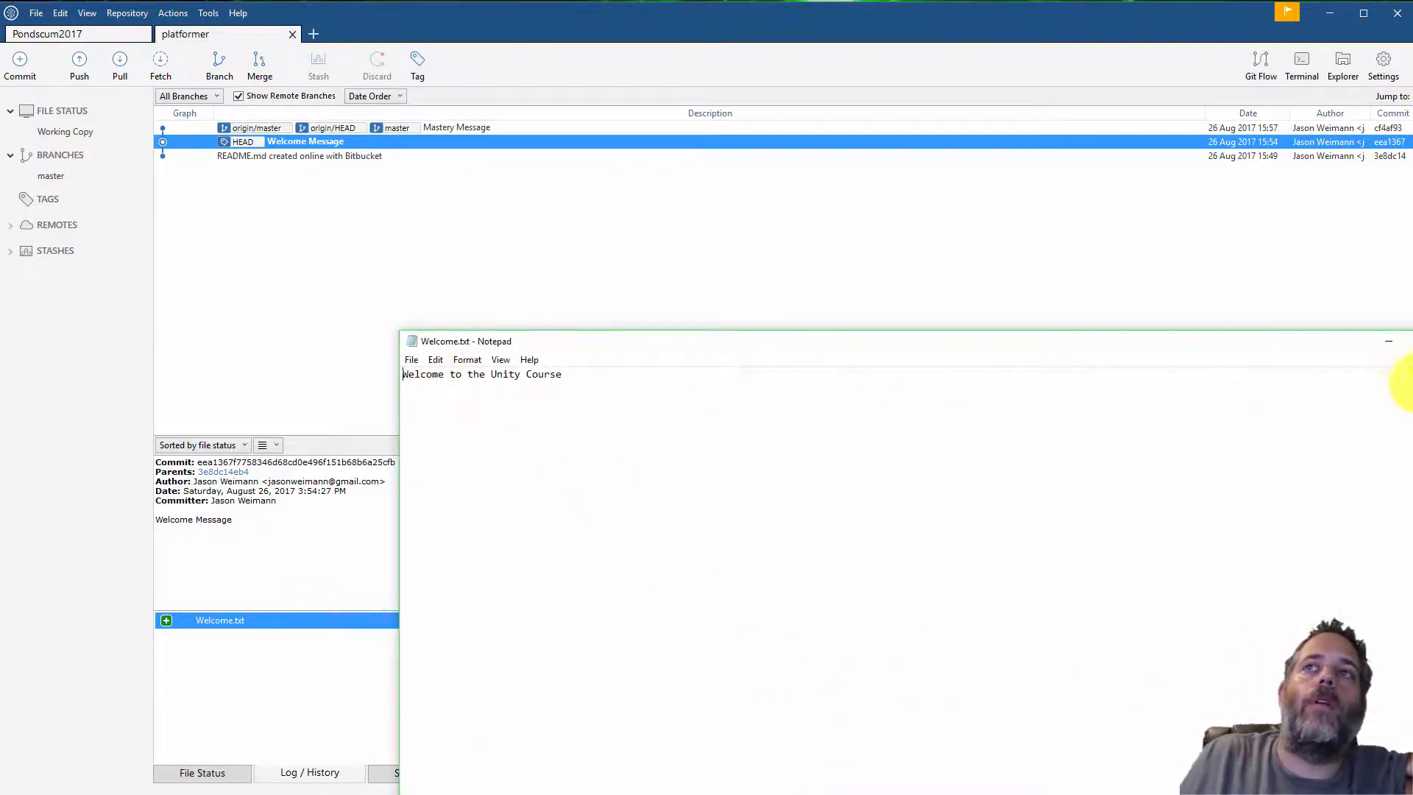
pyautogui.click(1389, 343)
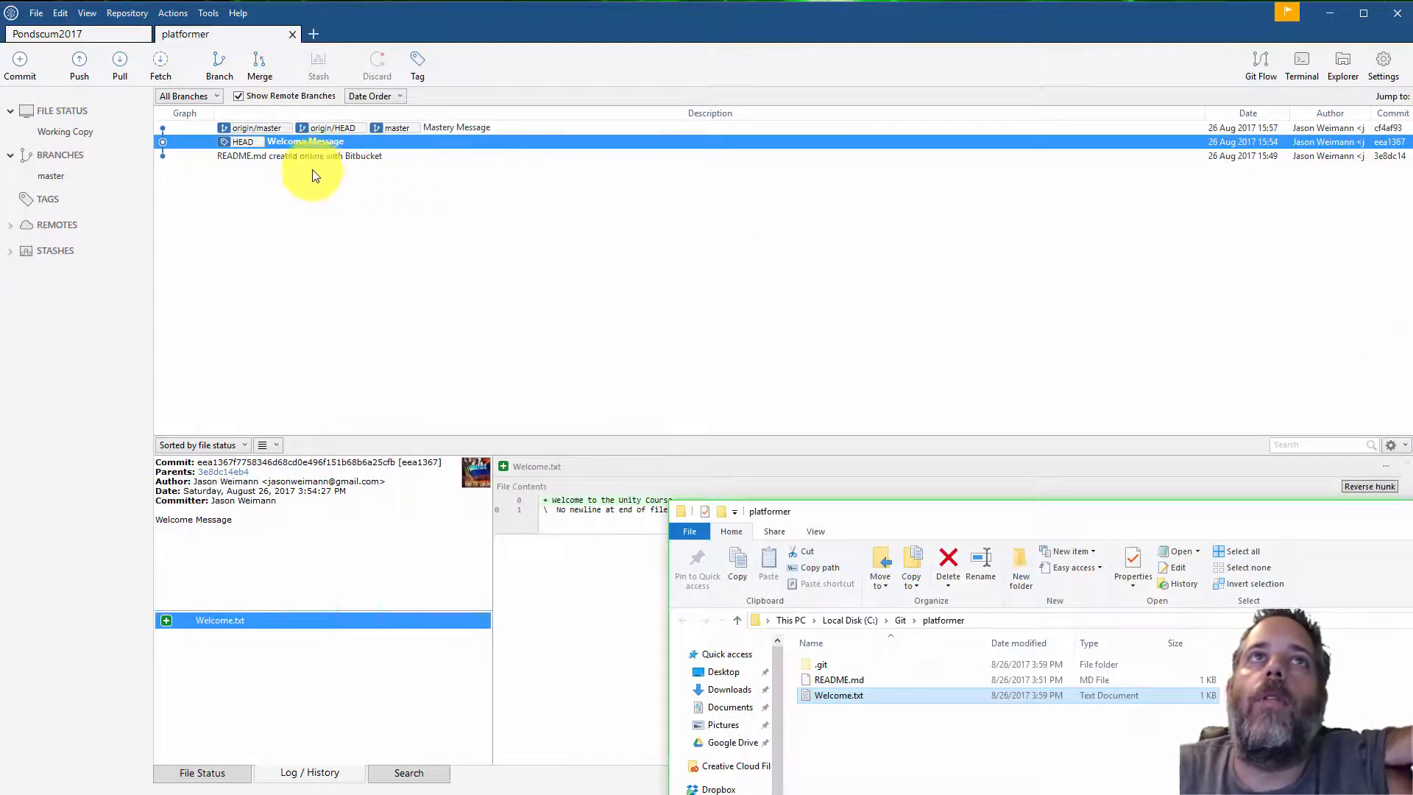
# Pull the master branch from origin into the working copy
pyautogui.click(118, 72)
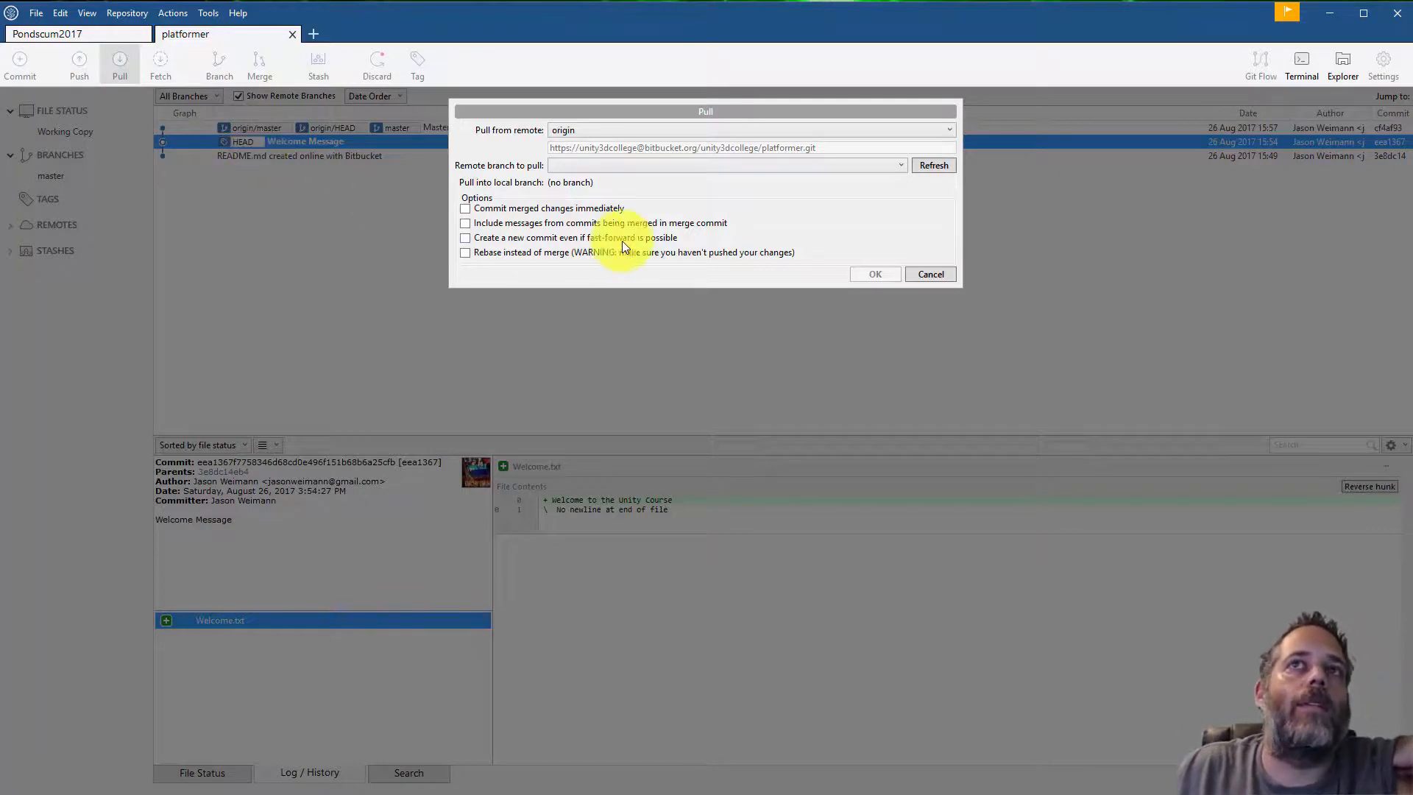
pyautogui.click(669, 163)
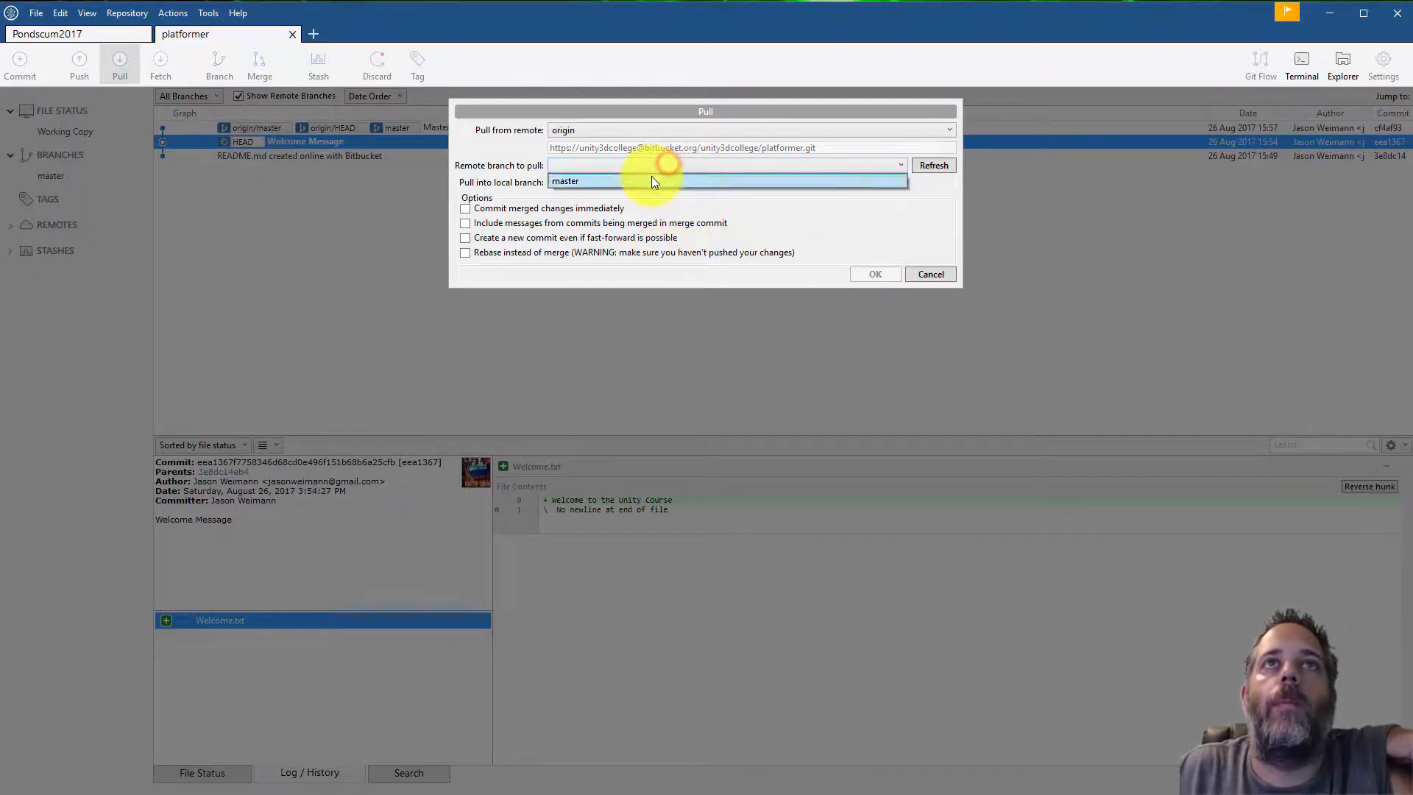
pyautogui.click(652, 175)
pyautogui.click(873, 275)
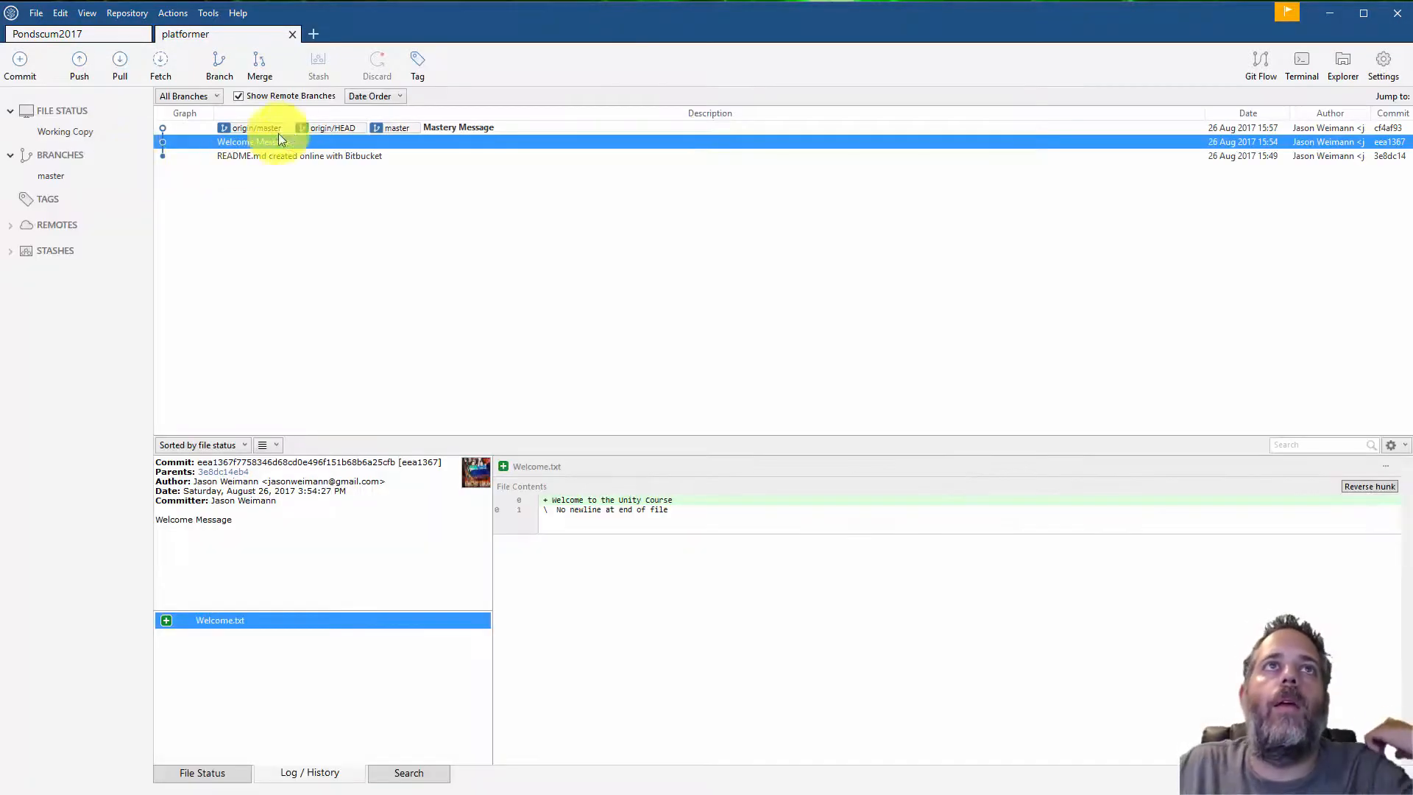
# Review Welcome.txt in Notepad and the Mastery Message and Welcome Message commits in the history
pyautogui.click(289, 128)
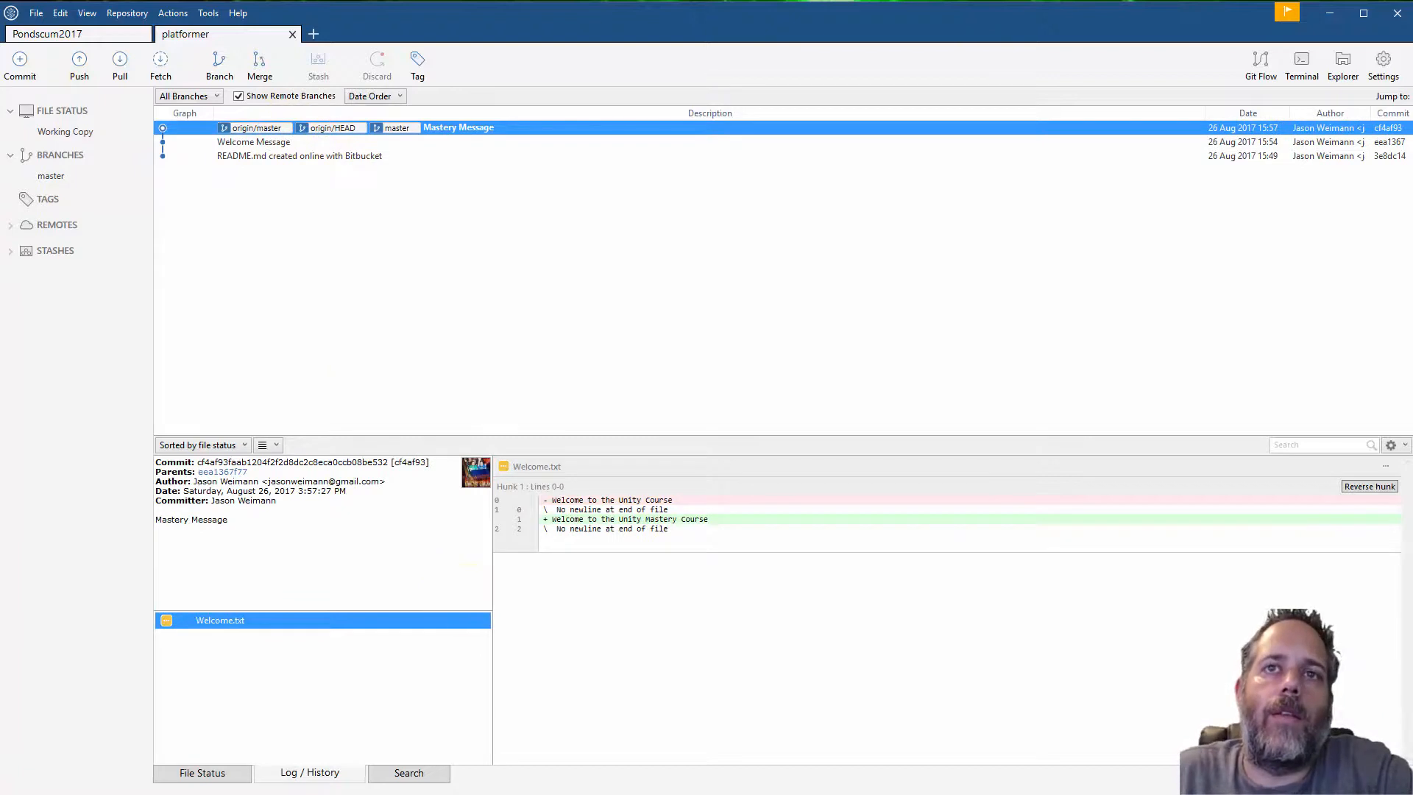
pyautogui.hotkey('alt', 'Tab')
pyautogui.click(586, 440)
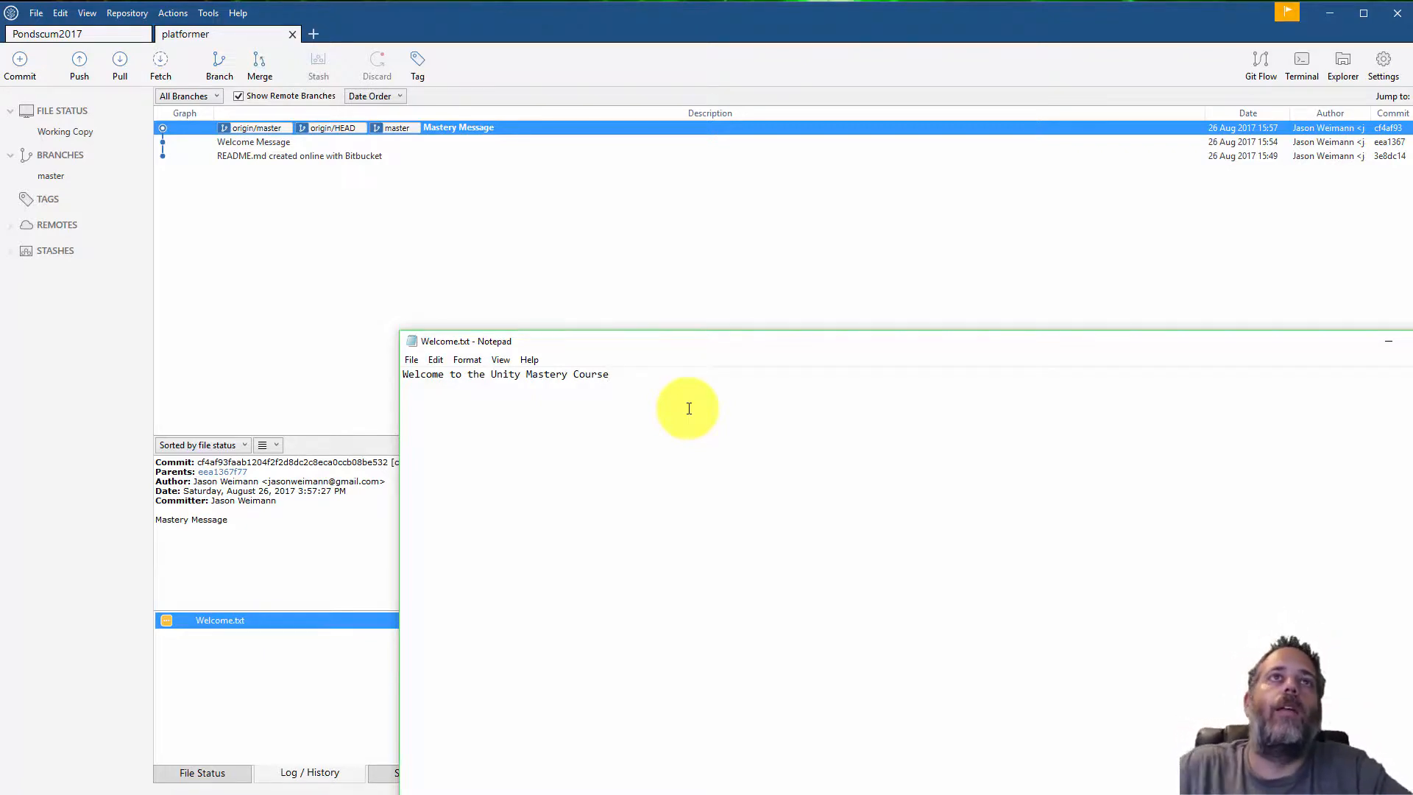
pyautogui.click(363, 141)
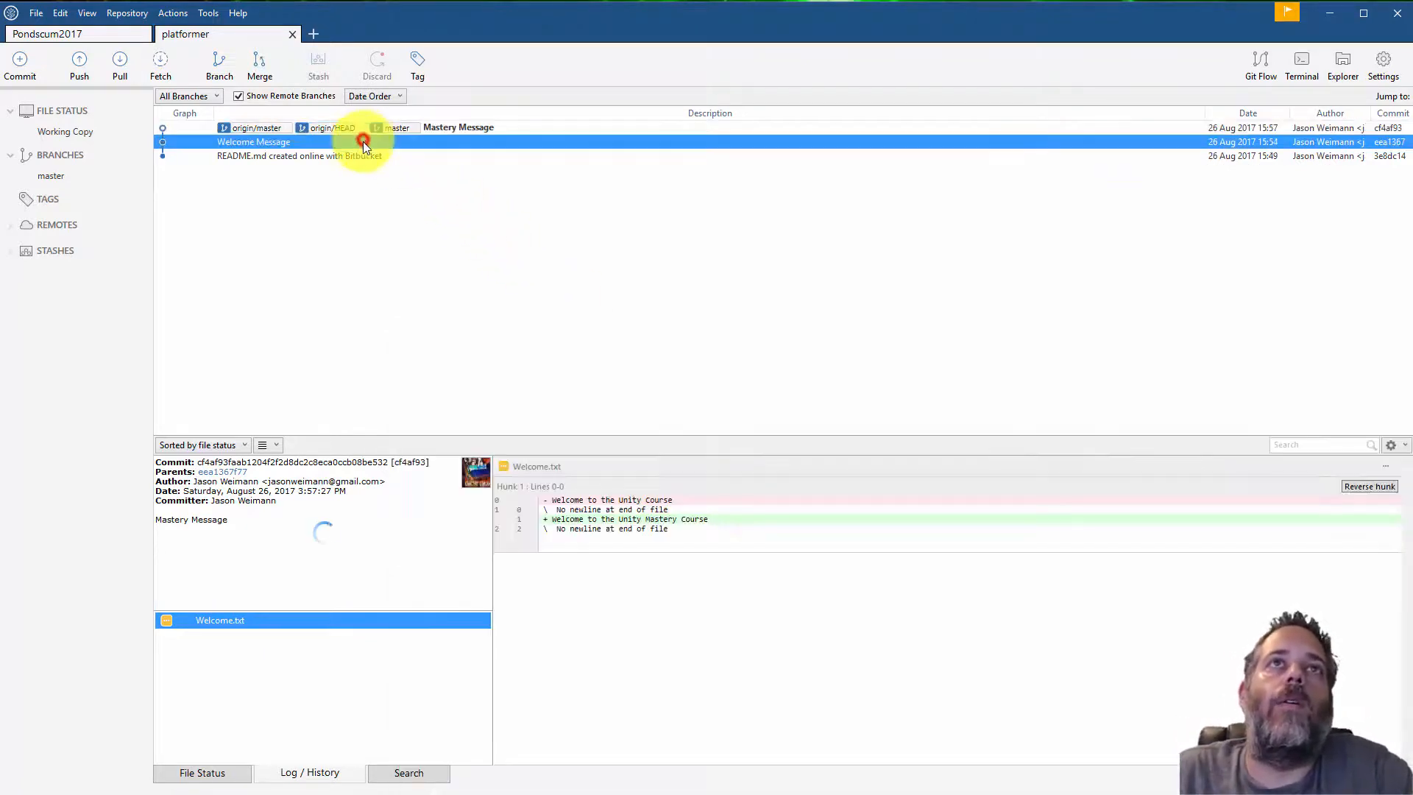
pyautogui.click(365, 129)
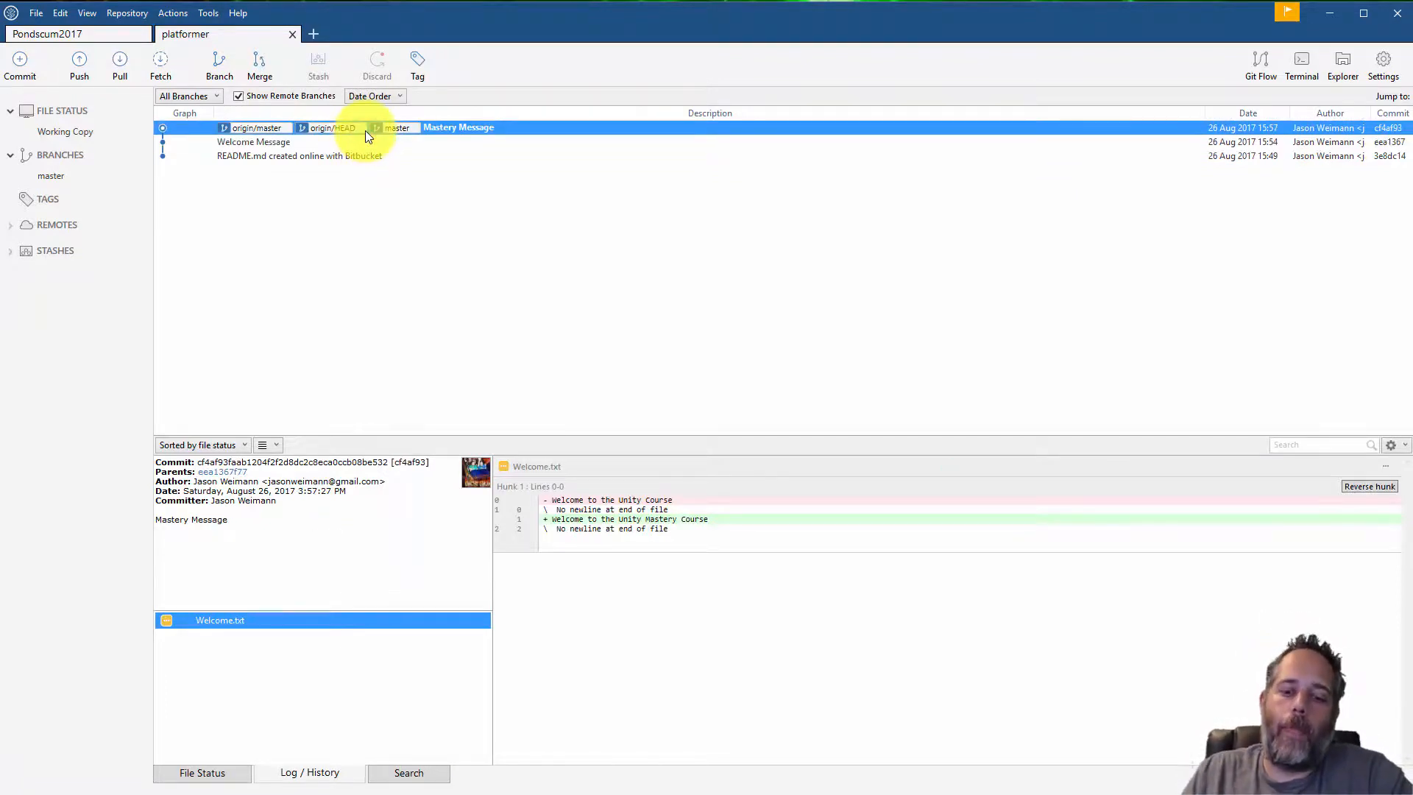